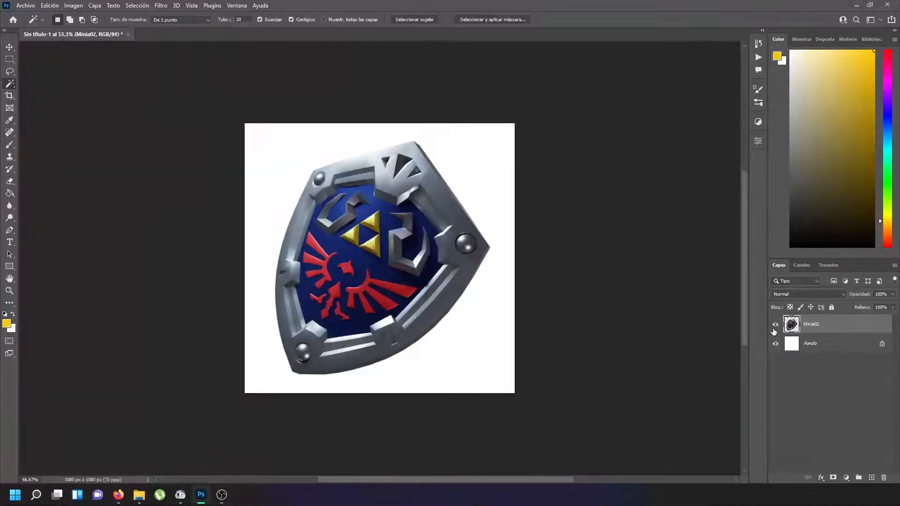
# Delete the existing Minia02 shield layer and place the Minia02 image from the Miniaturas folder onto the canvas
pyautogui.click(776, 325)
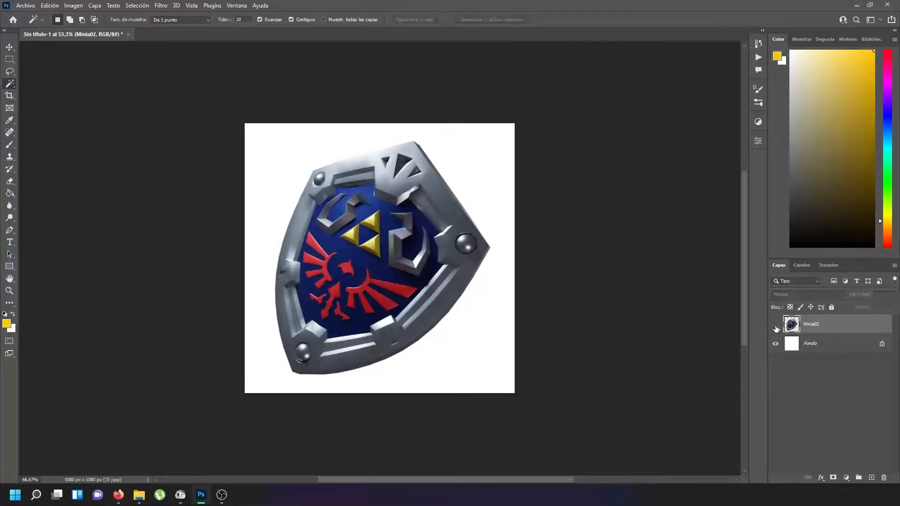
pyautogui.moveTo(808, 328); pyautogui.dragTo(887, 476)
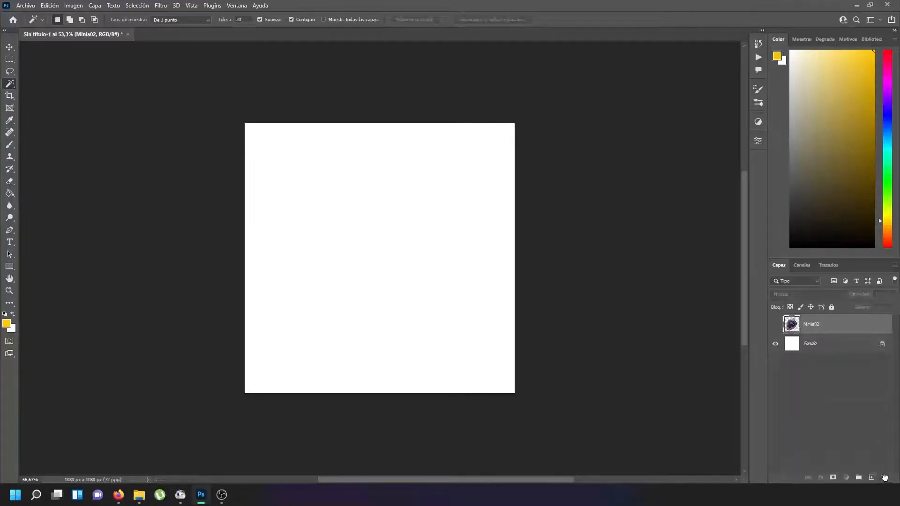
pyautogui.click(132, 496)
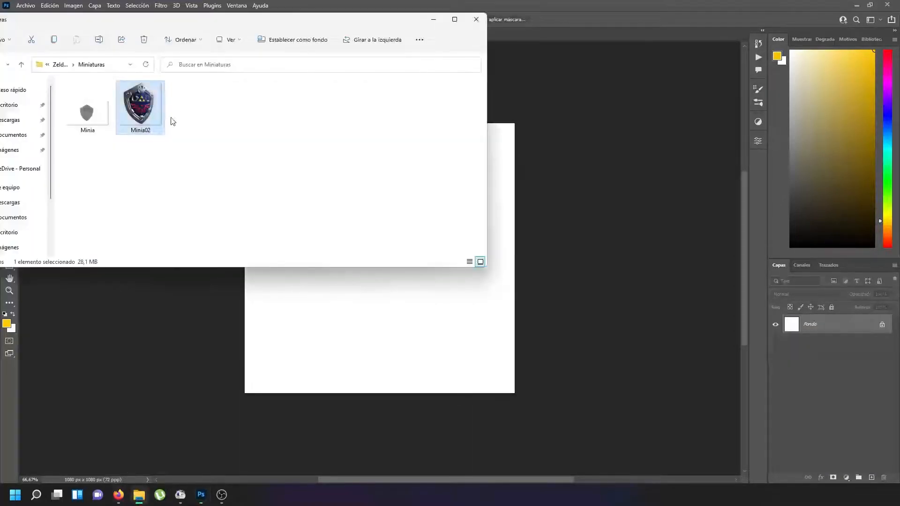
pyautogui.moveTo(218, 25); pyautogui.dragTo(22, 121)
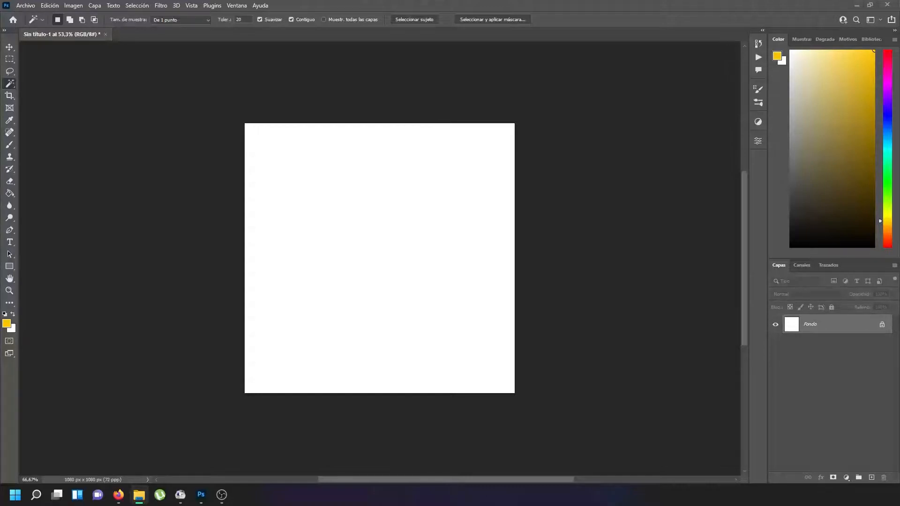
pyautogui.moveTo(159, 356); pyautogui.dragTo(330, 279)
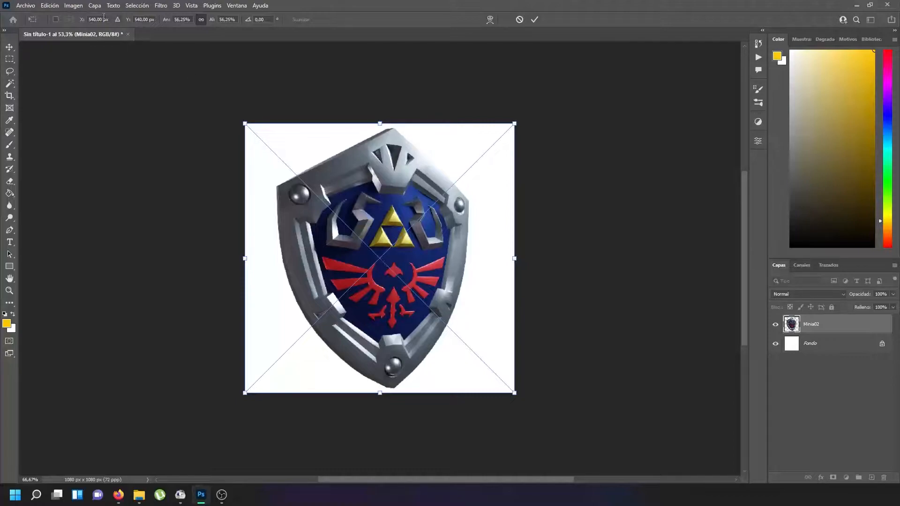
# Flip the placed shield image horizontally by setting its width scale to -56.25%
pyautogui.click(176, 22)
pyautogui.write('-')
pyautogui.press('Return')
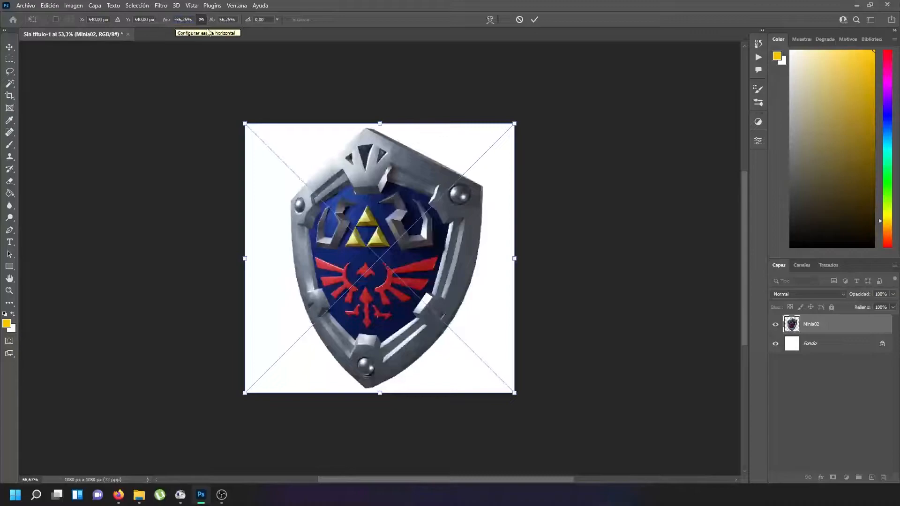
pyautogui.click(534, 20)
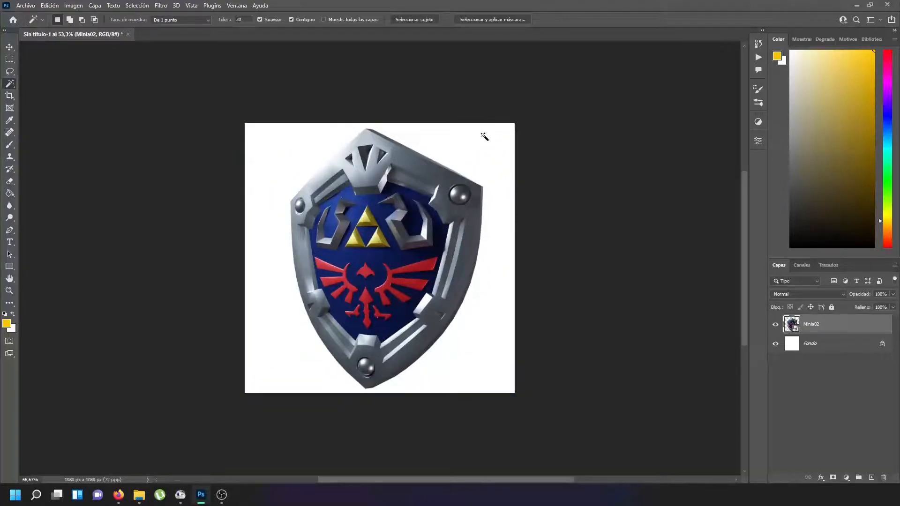
# Scale the shield to about 57.6% and tilt it clockwise so its tip points toward the canvas's upper-right corner
pyautogui.hotkey('ctrl', 't')
pyautogui.moveTo(535, 112); pyautogui.dragTo(572, 227)
pyautogui.moveTo(553, 182); pyautogui.dragTo(546, 164)
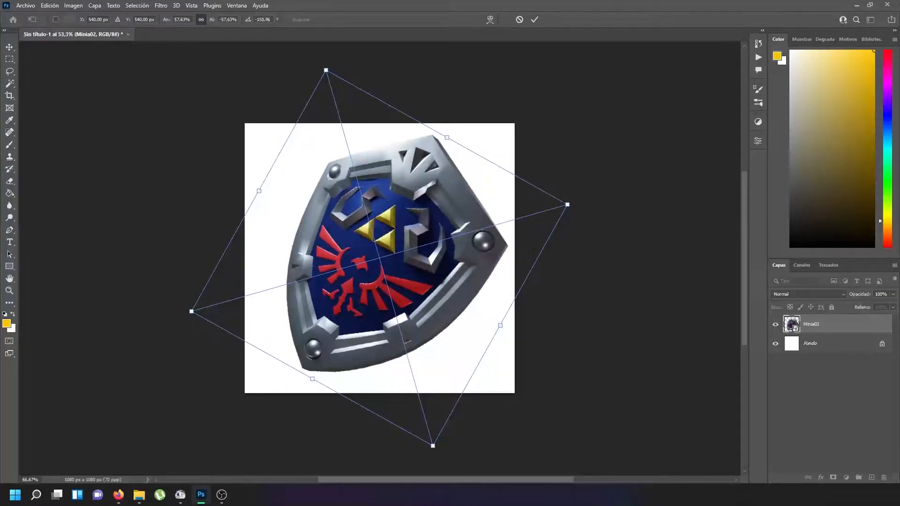
pyautogui.hotkey('alt', 'Tab')
pyautogui.hotkey('alt', 'Tab')
pyautogui.moveTo(556, 144); pyautogui.dragTo(543, 128)
pyautogui.press('Return')
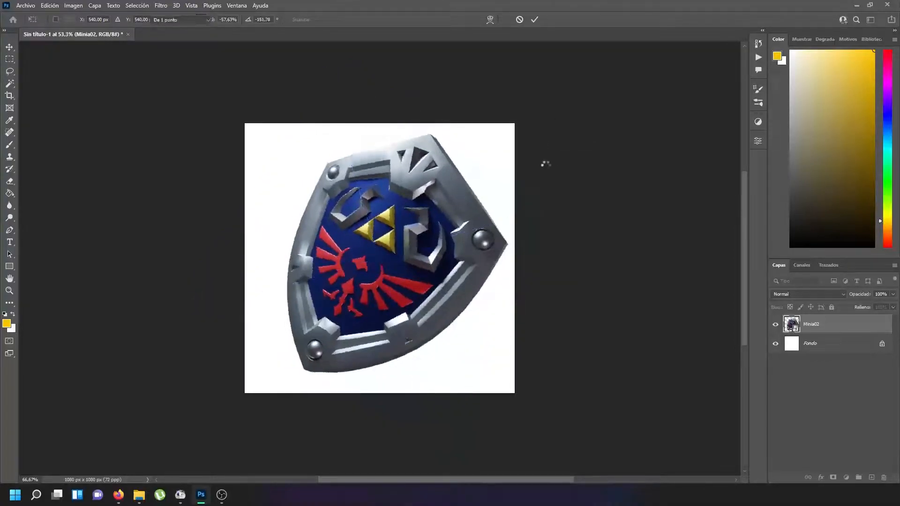
# Rasterize the Minia02 shield layer
pyautogui.press('w')
pyautogui.rightClick(839, 324)
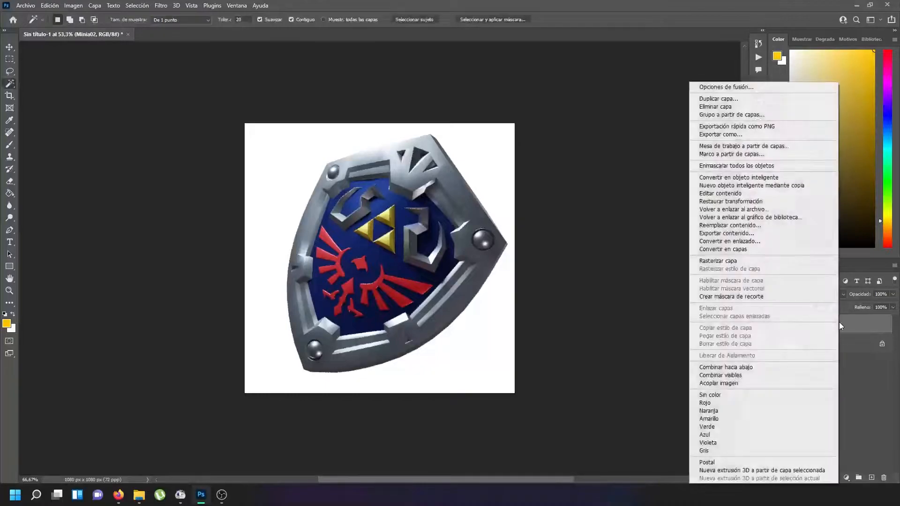
pyautogui.click(791, 260)
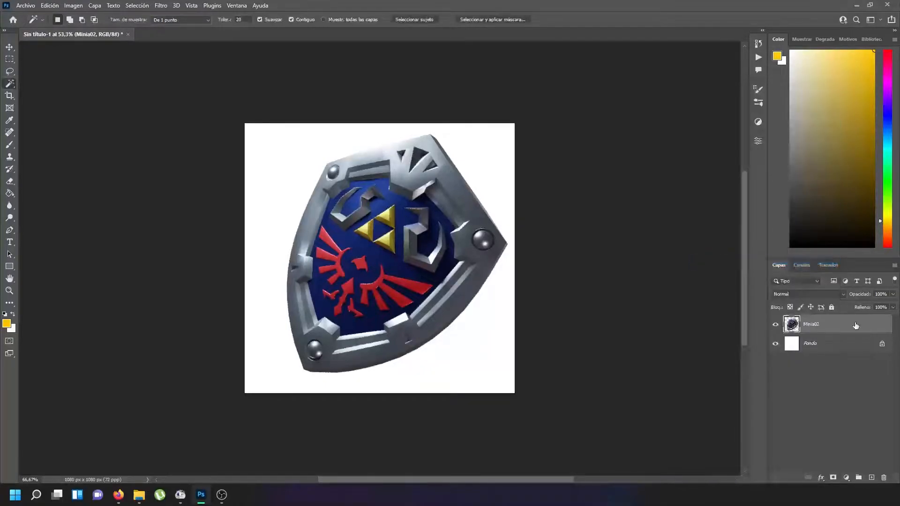
# Center the shield on the canvas and nudge it slightly right, to about X 551 px, Y 540 px
pyautogui.hotkey('ctrl', 't')
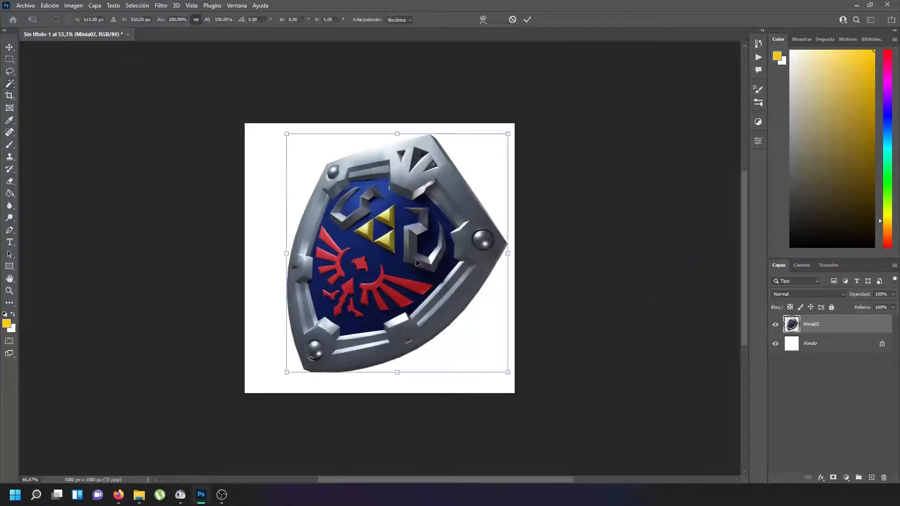
pyautogui.moveTo(417, 264)
pyautogui.mouseDown()
pyautogui.moveTo(405, 270)
pyautogui.moveTo(414, 250)
pyautogui.mouseUp()
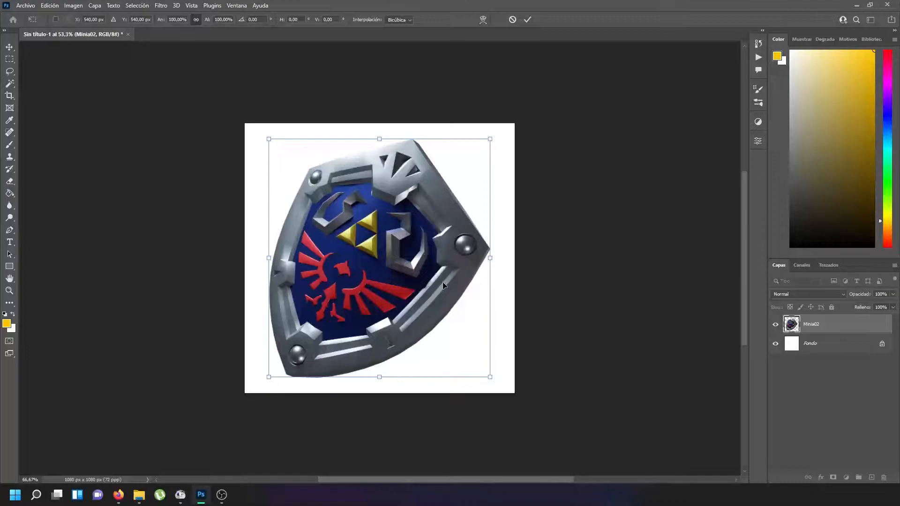
pyautogui.press('Right')
pyautogui.press('Right')
pyautogui.press('Right')
pyautogui.press('Right')
pyautogui.press('Right')
pyautogui.press('Right')
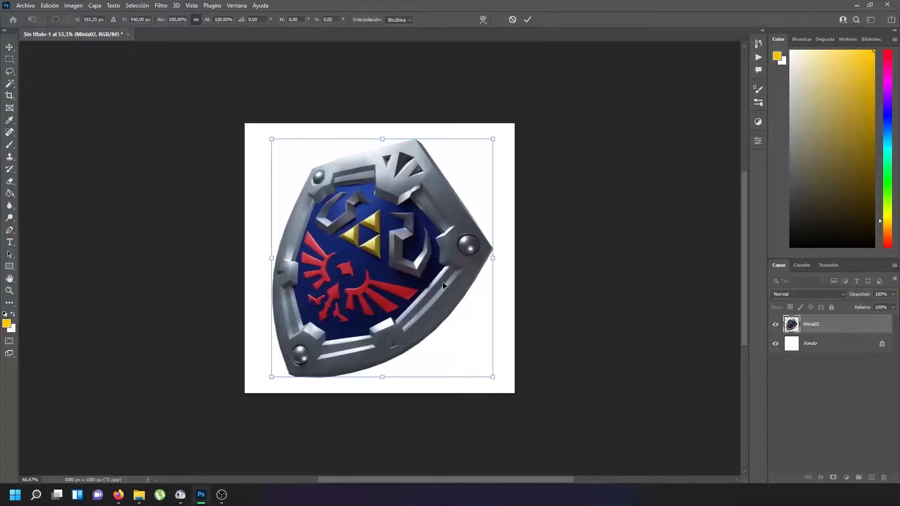
pyautogui.press('Return')
pyautogui.press('w')
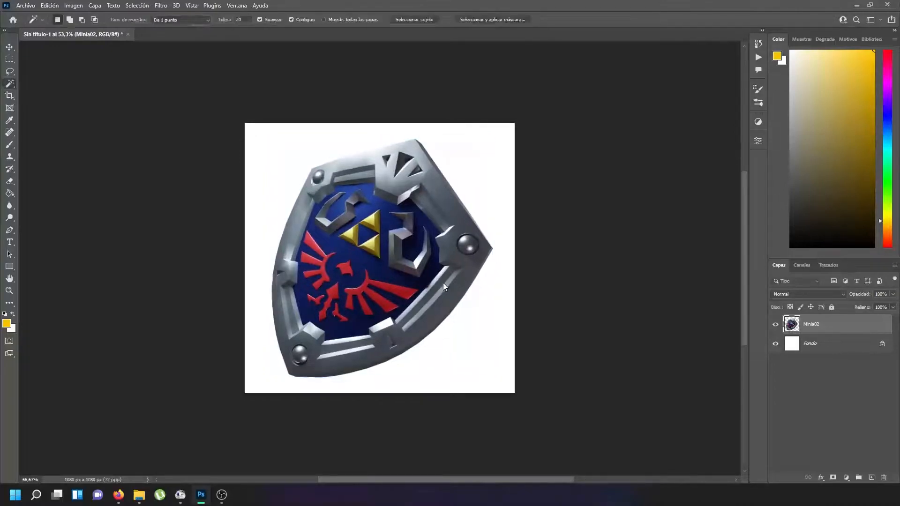
# Unlock the white Fondo layer and add a new empty layer between it and the shield
pyautogui.click(838, 346)
pyautogui.click(882, 343)
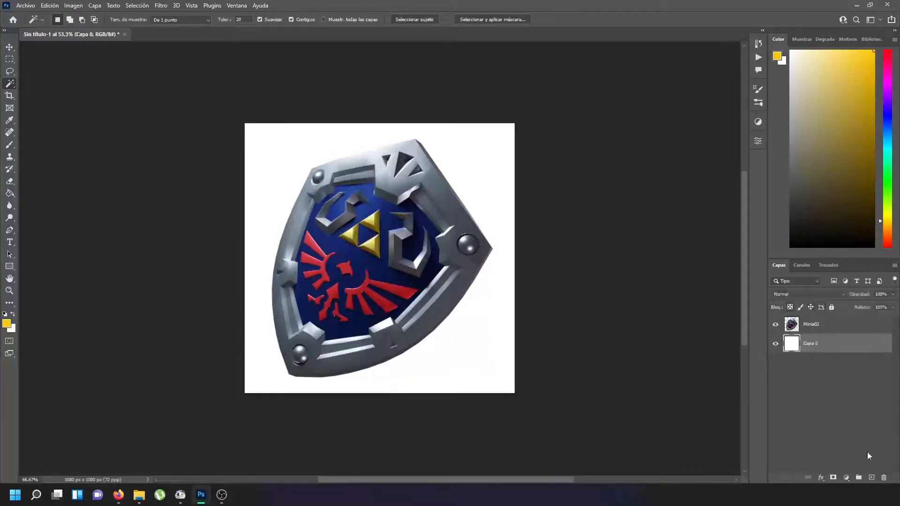
pyautogui.click(871, 478)
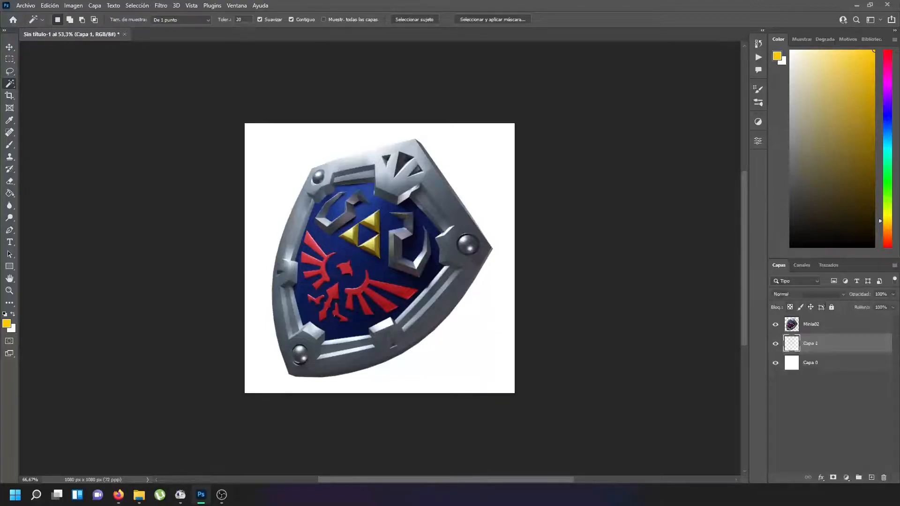
# Fill the new layer behind the shield with near-black using the Paint Bucket
pyautogui.click(9, 193)
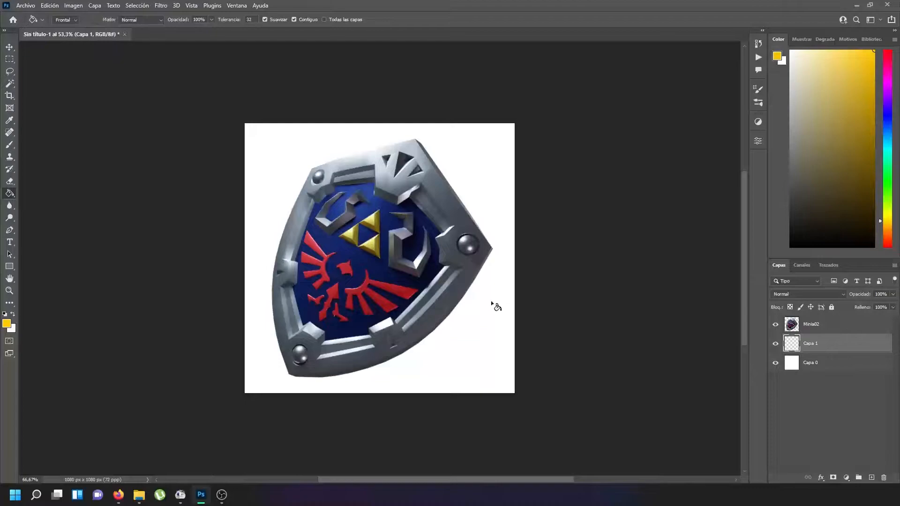
pyautogui.moveTo(498, 324)
pyautogui.mouseDown()
pyautogui.moveTo(392, 321)
pyautogui.moveTo(196, 185)
pyautogui.moveTo(323, 271)
pyautogui.moveTo(24, 136)
pyautogui.moveTo(0, 136)
pyautogui.mouseUp()
pyautogui.click(501, 389)
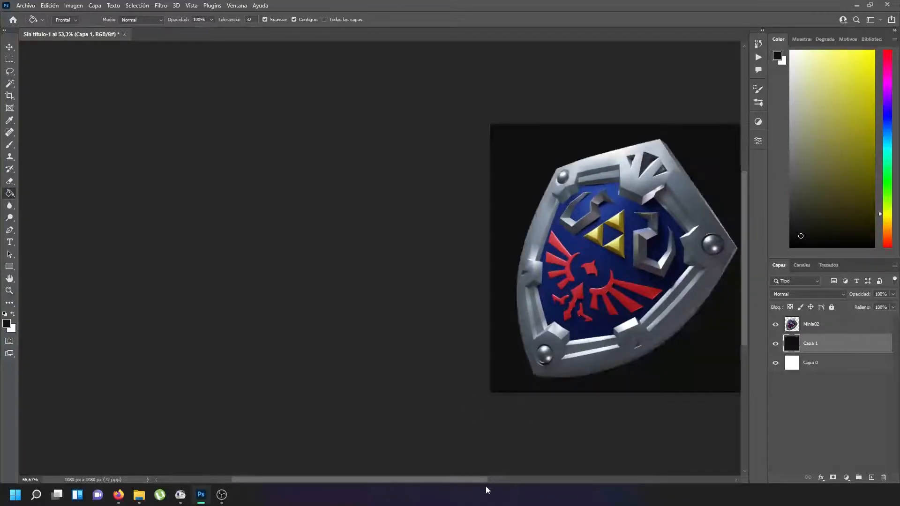
pyautogui.moveTo(471, 478); pyautogui.dragTo(572, 468)
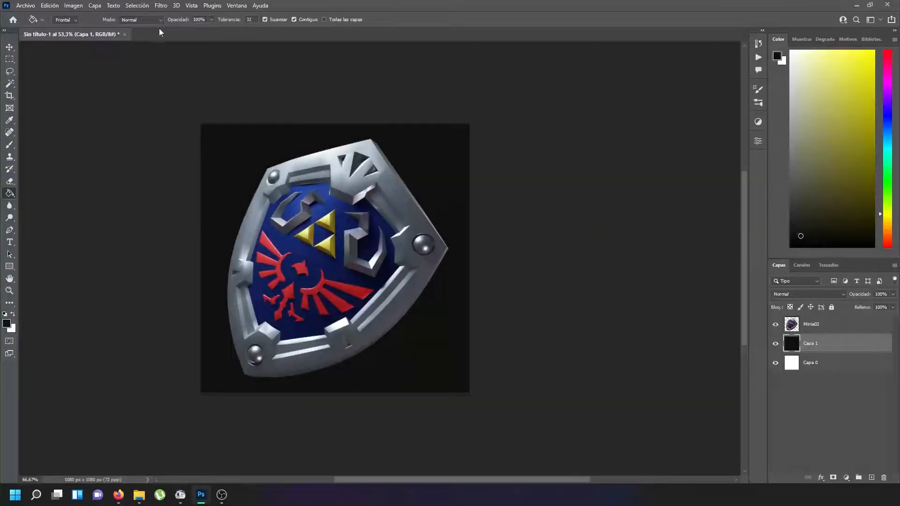
# Try lighter dark olive and dark grey fills on the layer behind the shield
pyautogui.moveTo(797, 234); pyautogui.dragTo(801, 202)
pyautogui.click(432, 351)
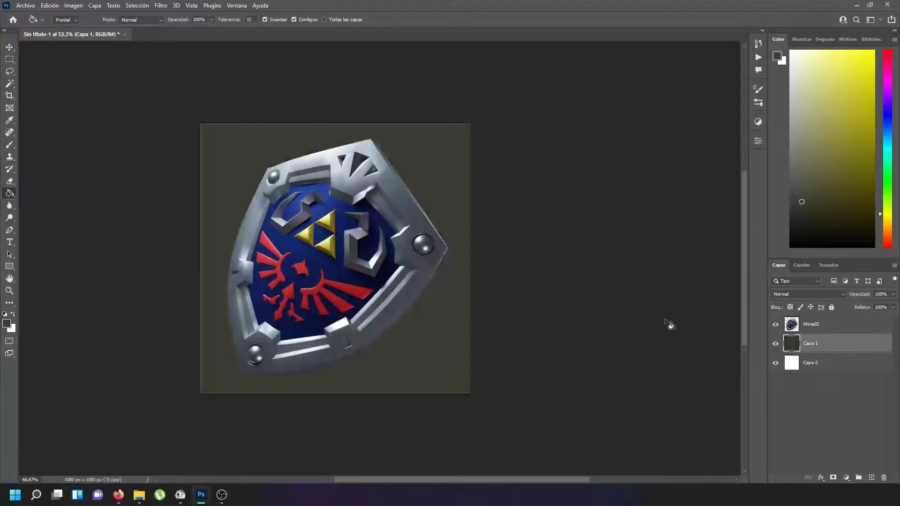
pyautogui.click(796, 202)
pyautogui.moveTo(793, 202); pyautogui.dragTo(796, 208)
pyautogui.click(403, 374)
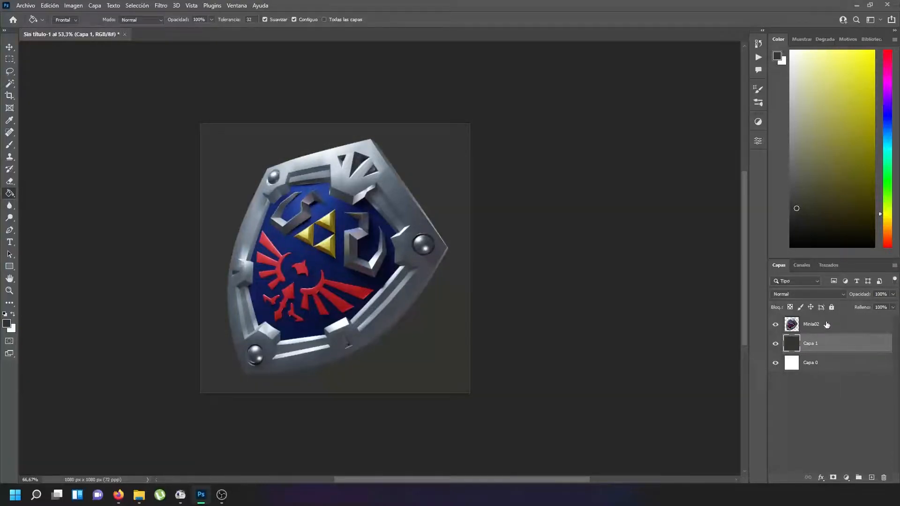
# Pick a very dark golden brown and fill the layer behind the shield with it
pyautogui.hotkey('alt', 'Tab')
pyautogui.moveTo(881, 215); pyautogui.dragTo(880, 226)
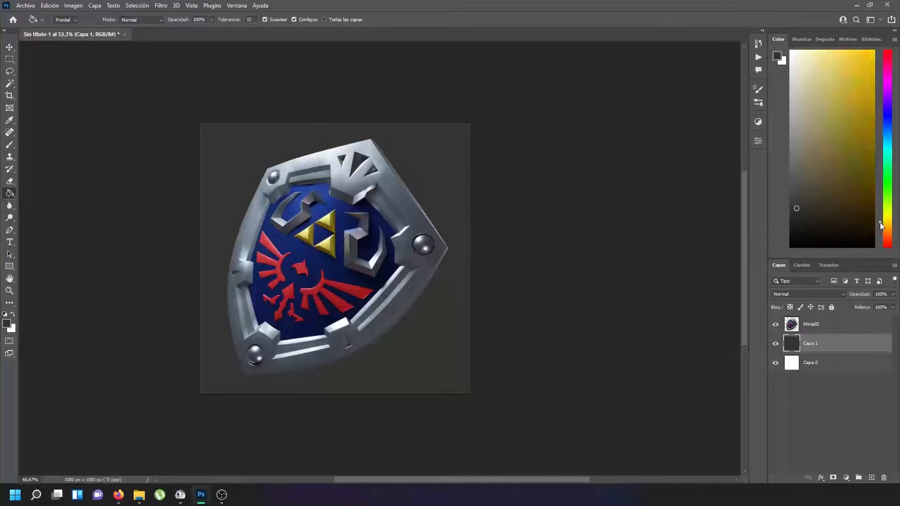
pyautogui.moveTo(819, 203); pyautogui.dragTo(853, 195)
pyautogui.click(852, 194)
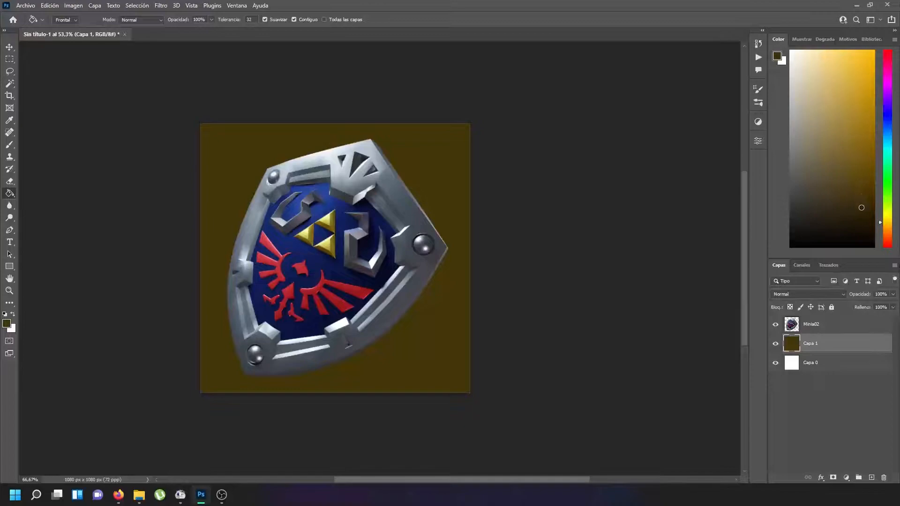
pyautogui.click(437, 380)
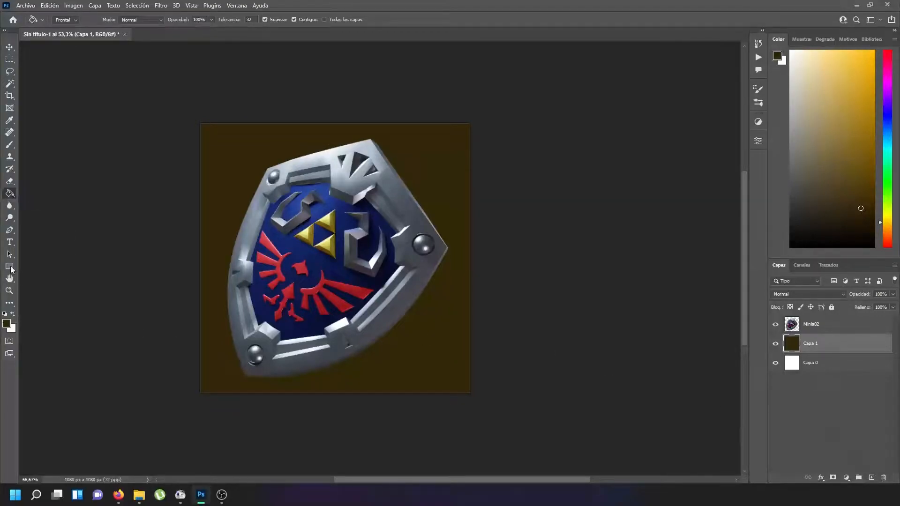
# Draw a square shape behind the shield, enlarge it to about 1035 px and center it at X 540 px, Y 540 px
pyautogui.press('u')
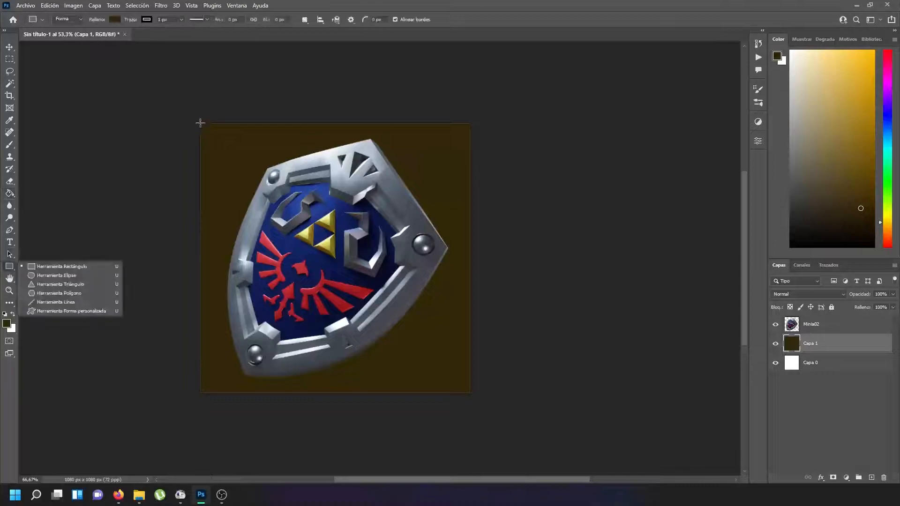
pyautogui.moveTo(198, 120)
pyautogui.mouseDown()
pyautogui.moveTo(361, 303)
pyautogui.moveTo(511, 444)
pyautogui.moveTo(491, 409)
pyautogui.moveTo(355, 291)
pyautogui.moveTo(307, 230)
pyautogui.mouseUp()
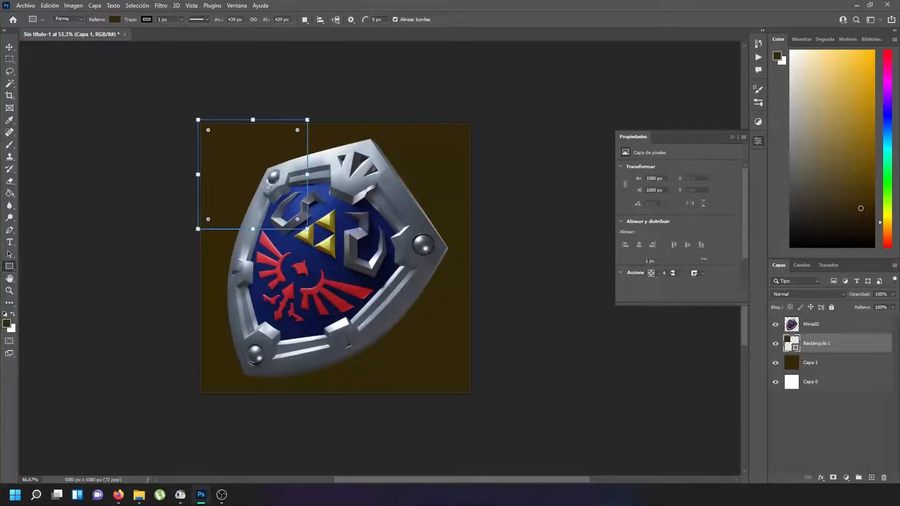
pyautogui.hotkey('ctrl', 't')
pyautogui.moveTo(263, 179); pyautogui.dragTo(349, 263)
pyautogui.moveTo(391, 311); pyautogui.dragTo(463, 388)
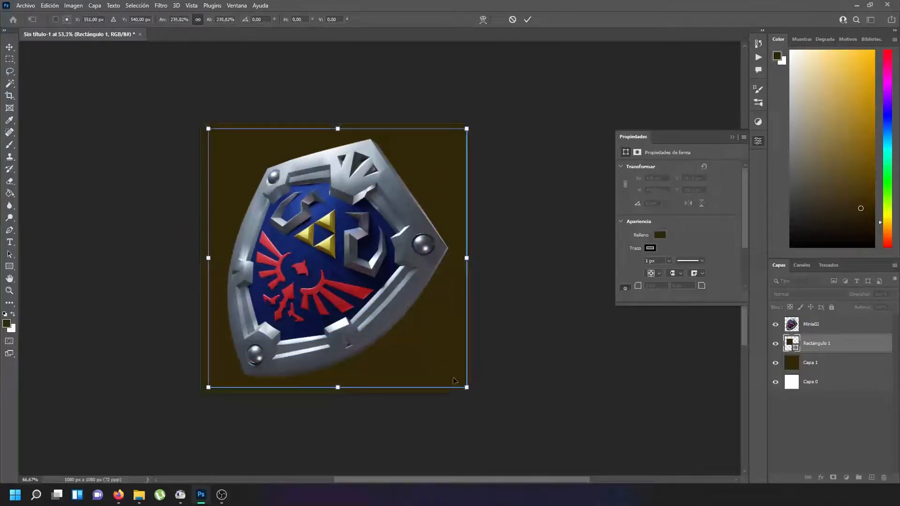
pyautogui.moveTo(412, 337); pyautogui.dragTo(409, 337)
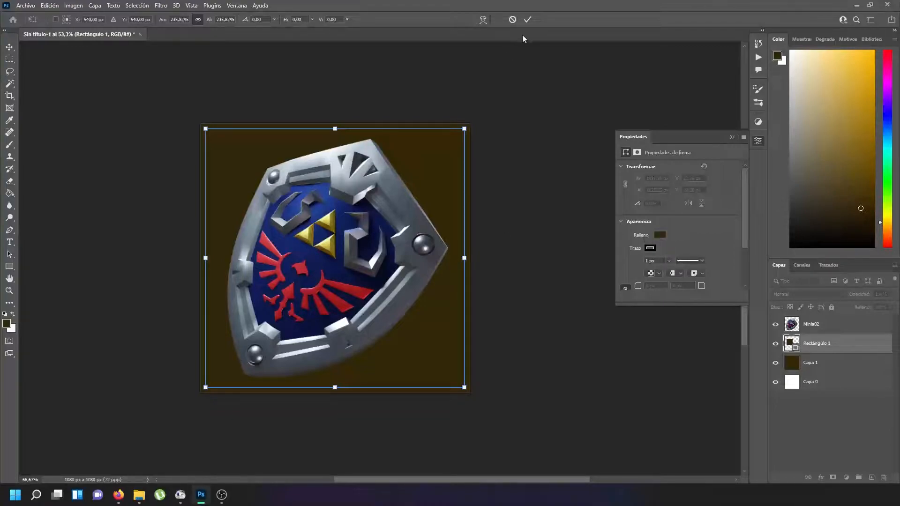
pyautogui.press('u')
pyautogui.press('Return')
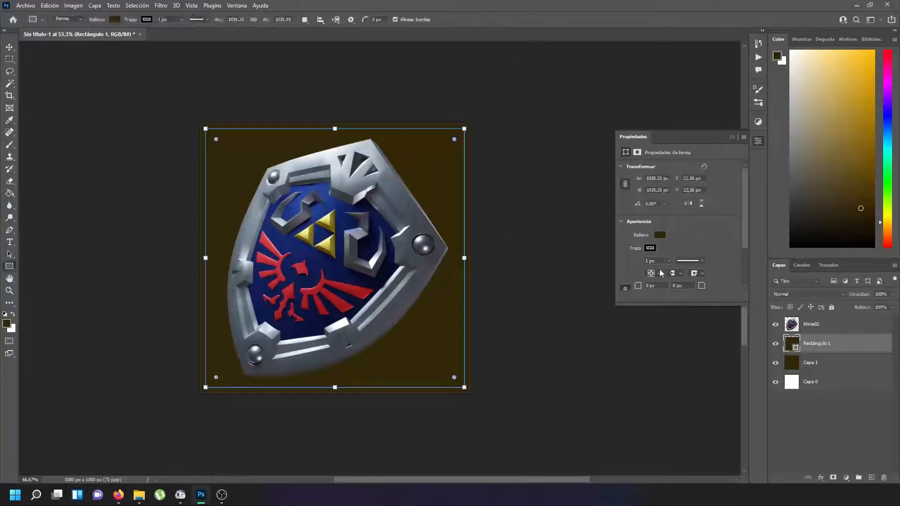
# Set the square's fill to the recently used lighter golden brown and its stroke color to white
pyautogui.click(661, 234)
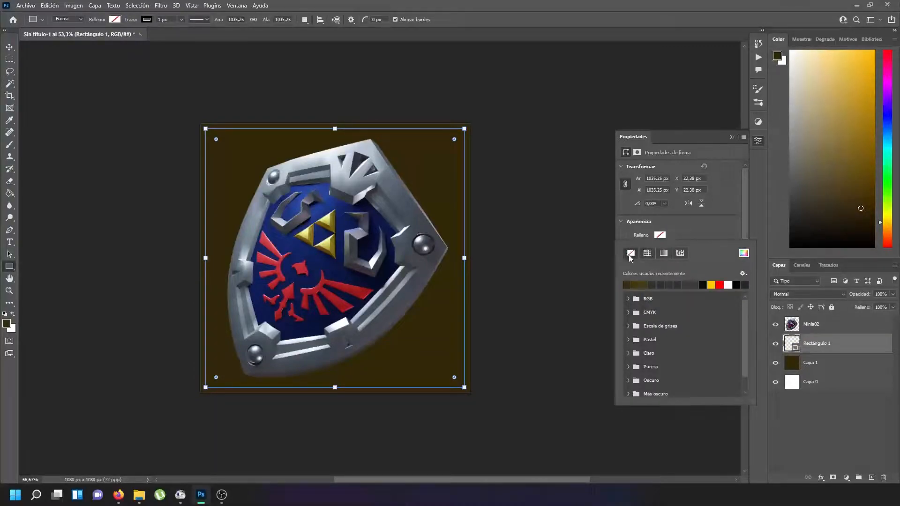
pyautogui.click(636, 284)
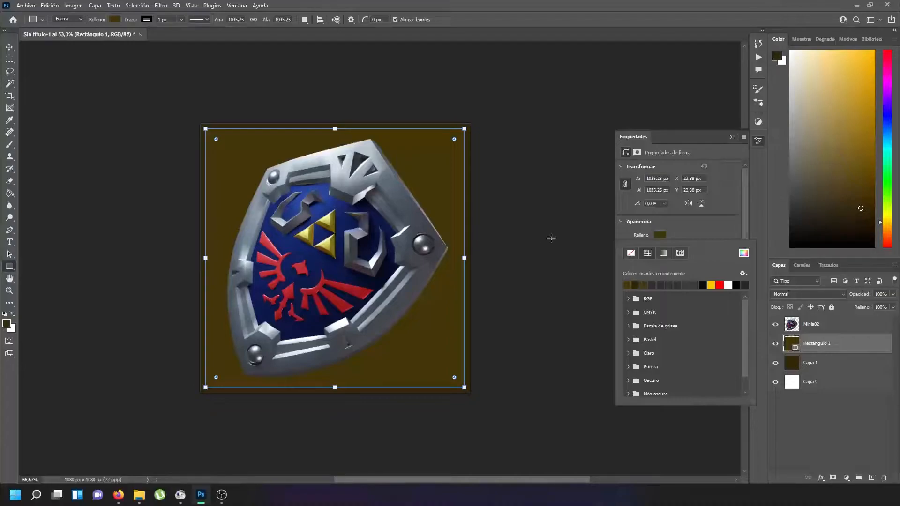
pyautogui.click(702, 234)
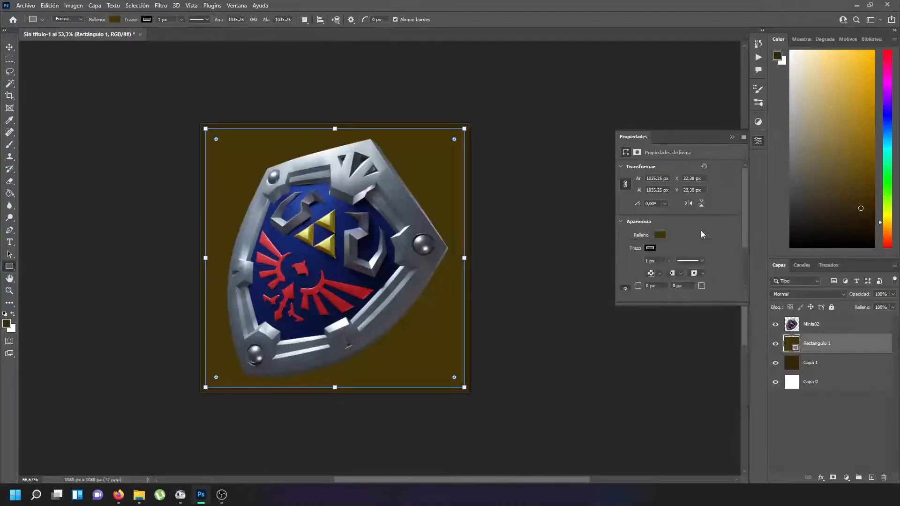
pyautogui.click(653, 248)
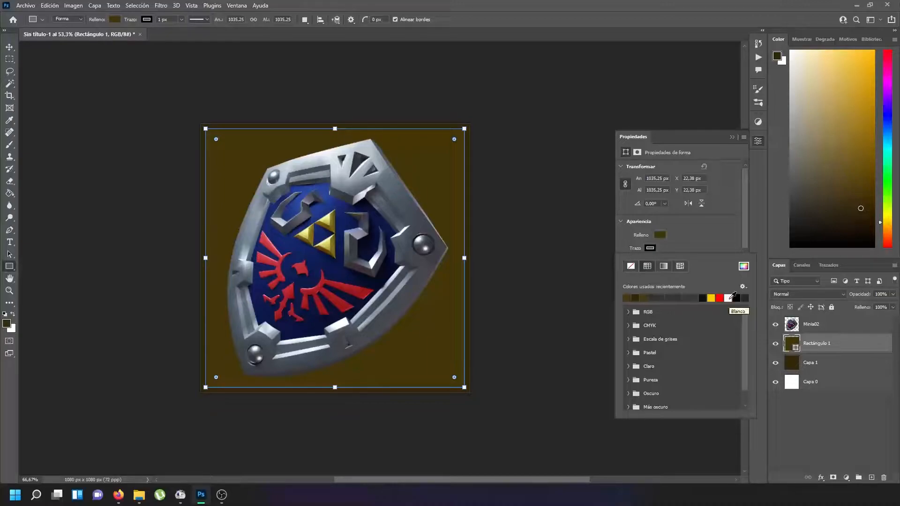
pyautogui.click(732, 297)
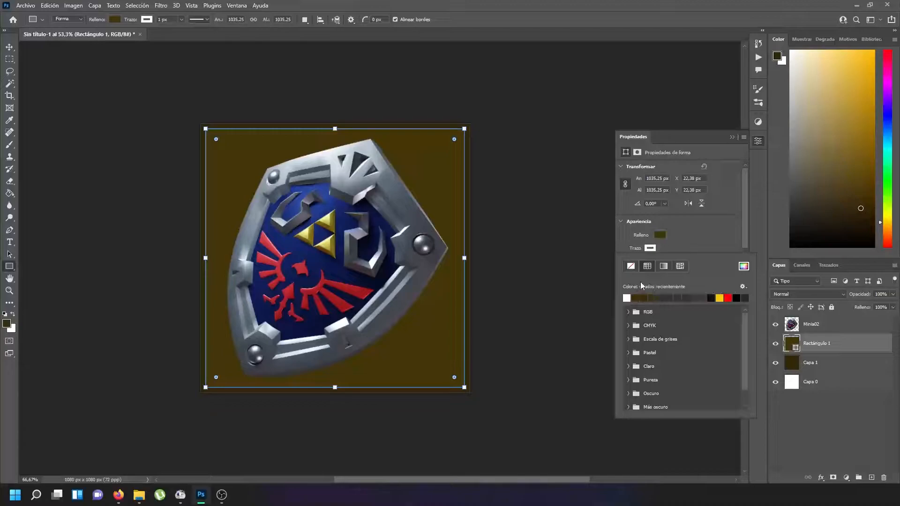
# Set the square's stroke width to about 6.35 px
pyautogui.click(697, 244)
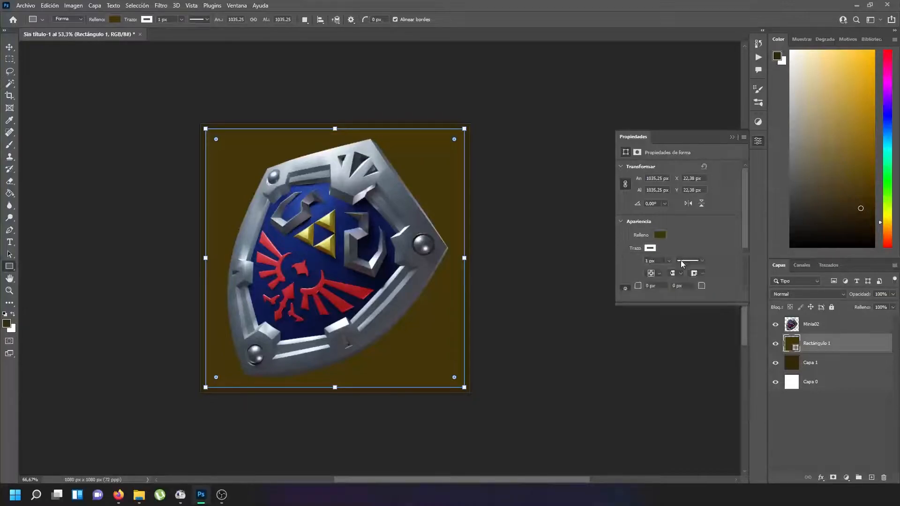
pyautogui.click(669, 261)
pyautogui.moveTo(671, 271)
pyautogui.mouseDown()
pyautogui.moveTo(713, 267)
pyautogui.moveTo(673, 272)
pyautogui.mouseUp()
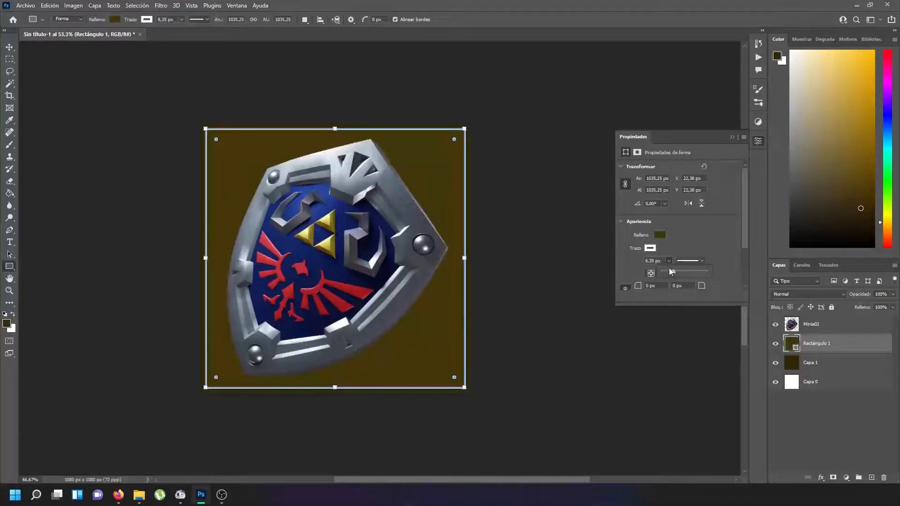
pyautogui.click(653, 250)
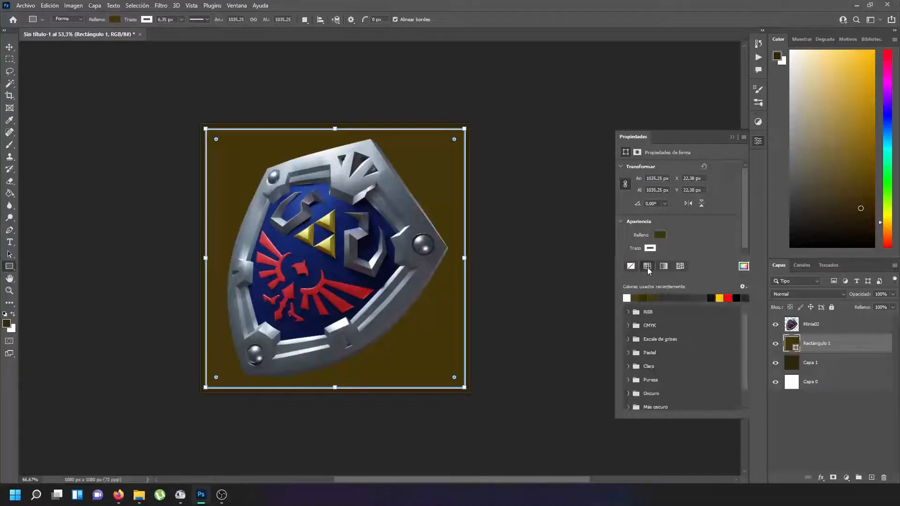
pyautogui.click(633, 312)
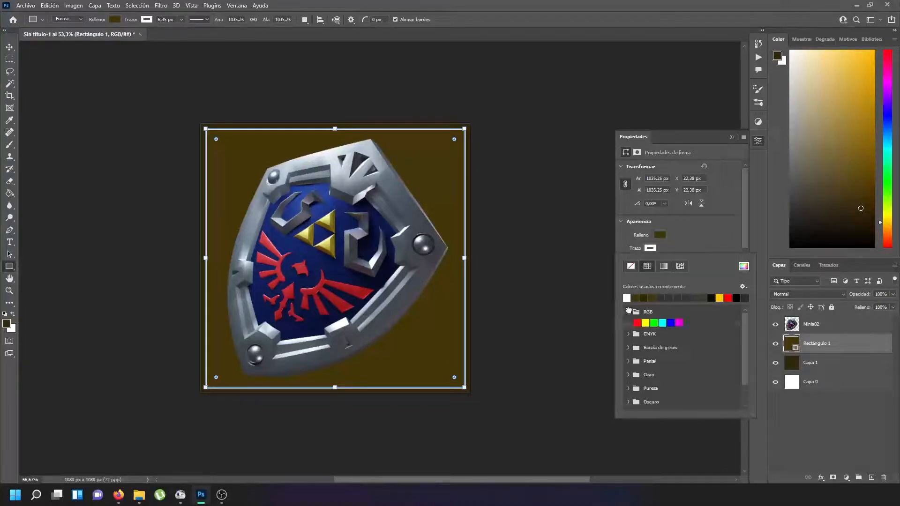
pyautogui.click(633, 313)
pyautogui.click(742, 287)
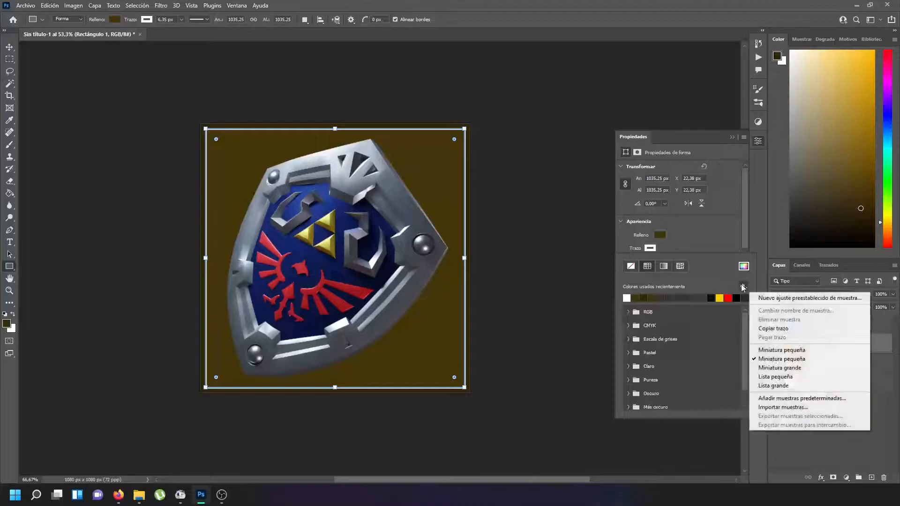
pyautogui.click(742, 287)
pyautogui.click(744, 267)
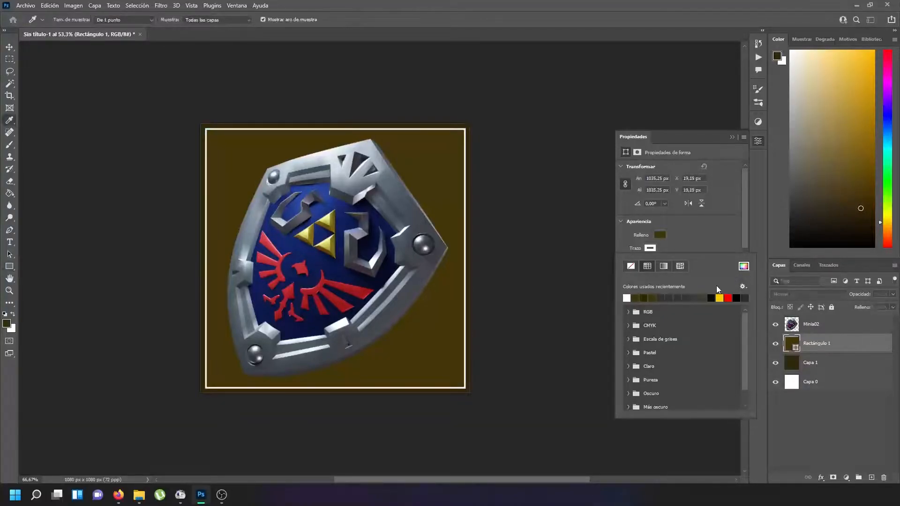
pyautogui.click(732, 137)
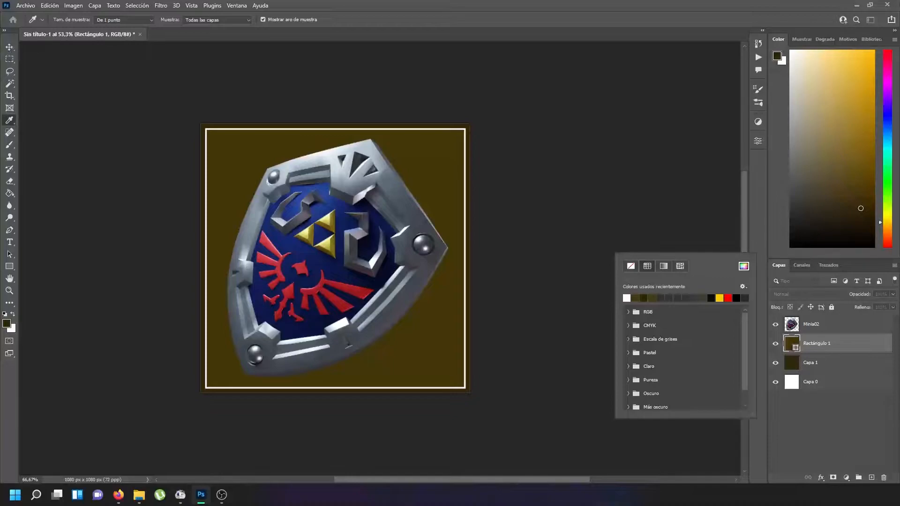
pyautogui.click(9, 266)
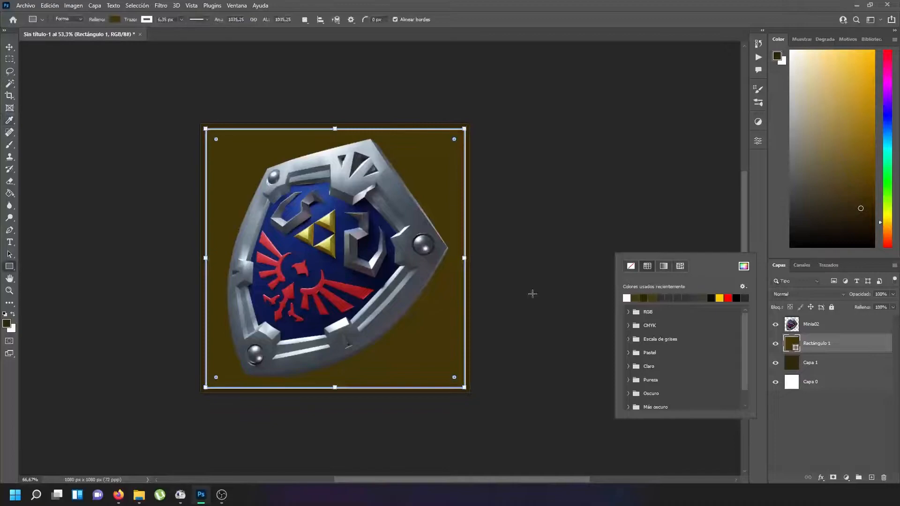
# Set the Rectángulo 1 layer's opacity to 62% and its blend mode to Luz intensa
pyautogui.click(824, 348)
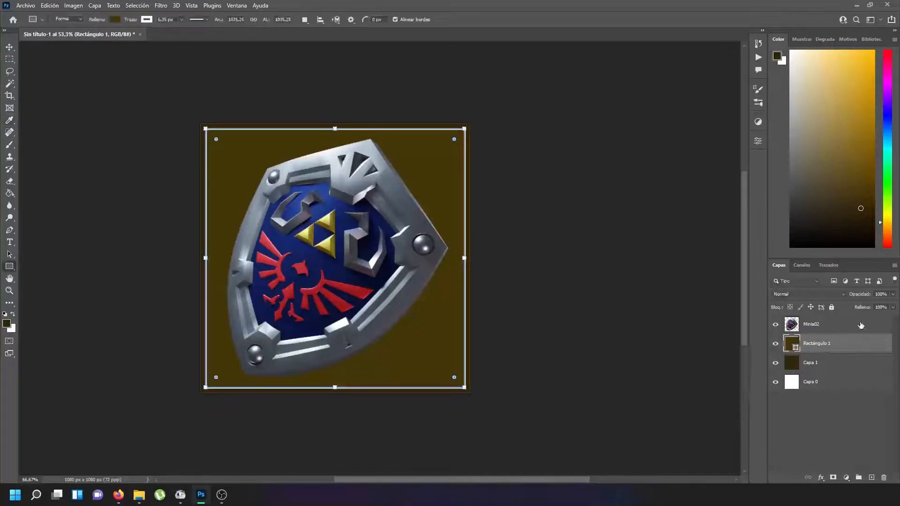
pyautogui.moveTo(868, 294); pyautogui.dragTo(851, 294)
pyautogui.click(828, 294)
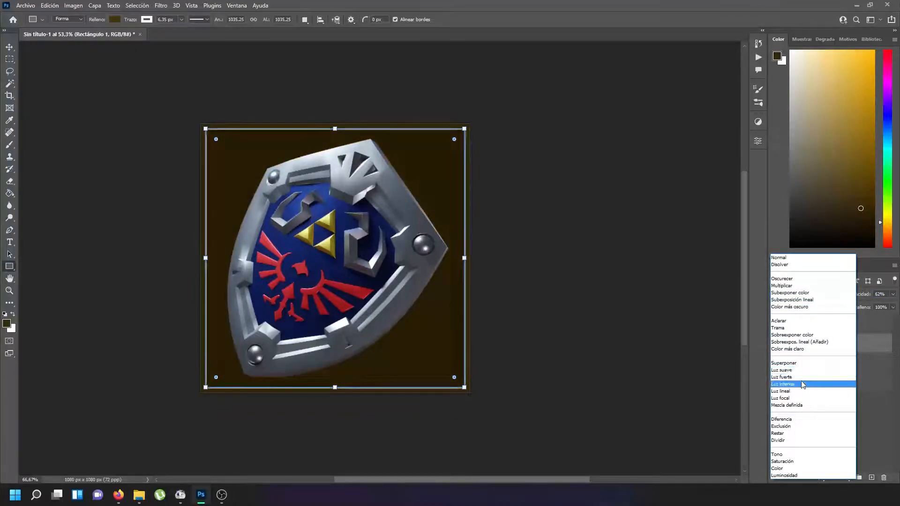
pyautogui.click(800, 383)
pyautogui.click(626, 361)
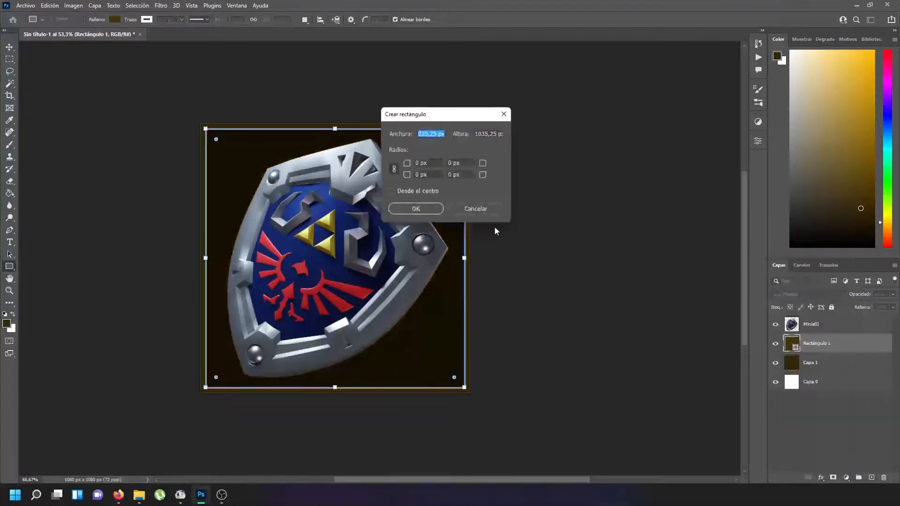
pyautogui.click(474, 210)
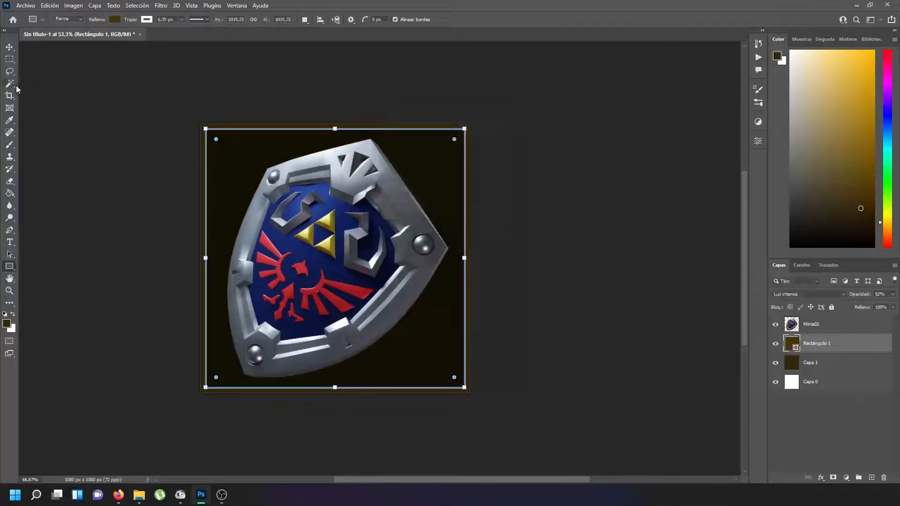
# Lower the Rectángulo 1 layer's opacity to 10% and add an empty layer above it
pyautogui.click(9, 47)
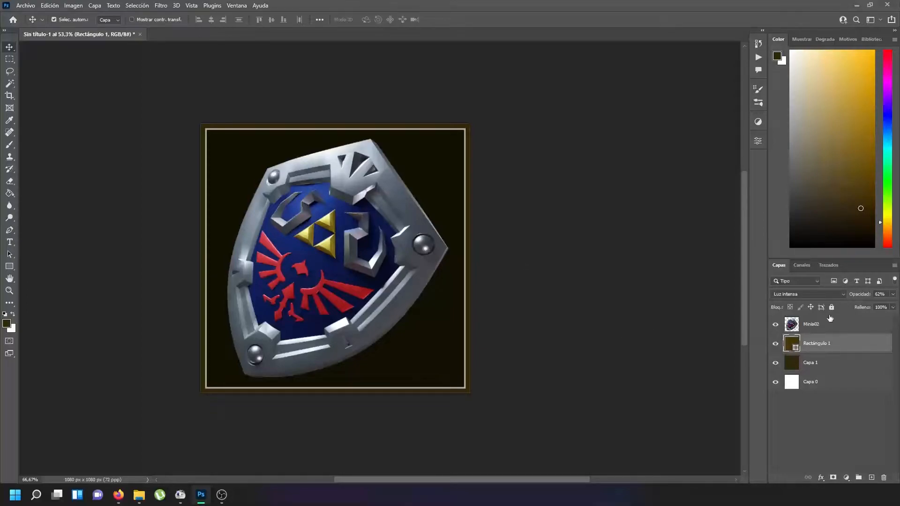
pyautogui.moveTo(865, 299); pyautogui.dragTo(842, 291)
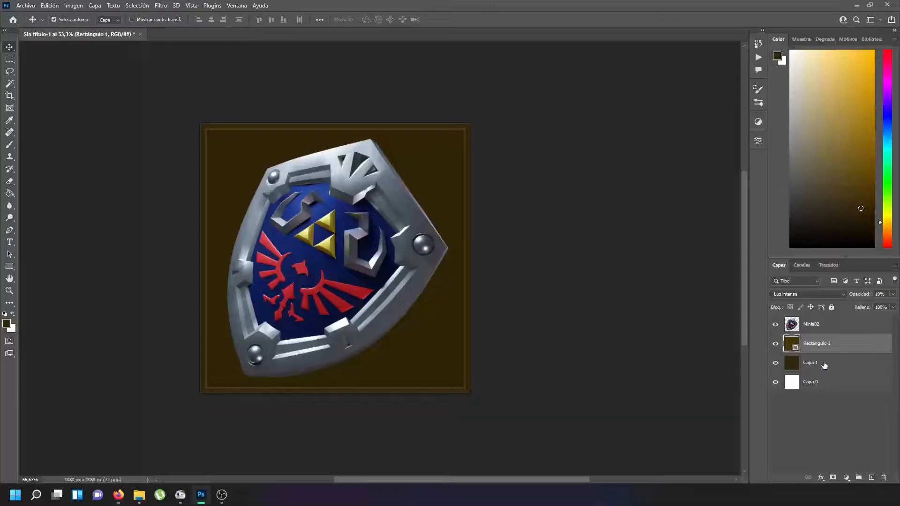
pyautogui.click(871, 477)
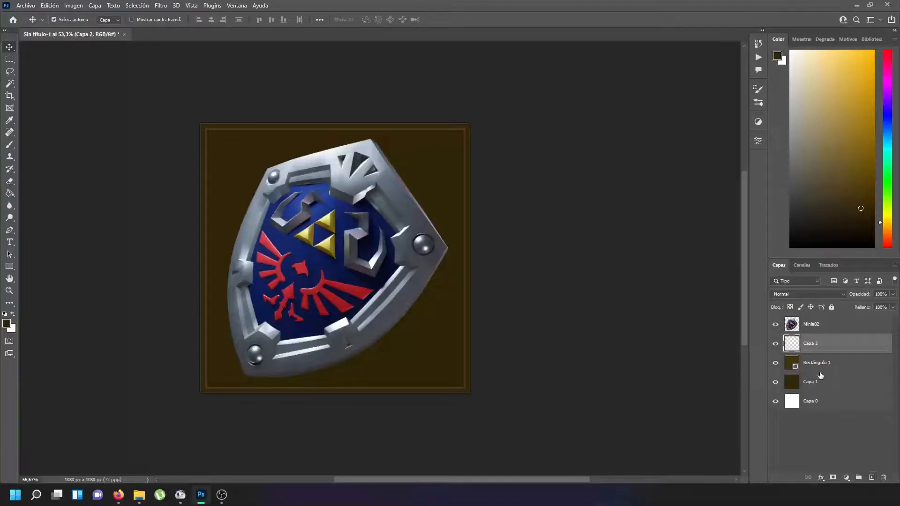
# Prepare a gradient for the Capa 1 layer using a very dark golden brown and the brown sampled from the background
pyautogui.moveTo(817, 386); pyautogui.dragTo(791, 350)
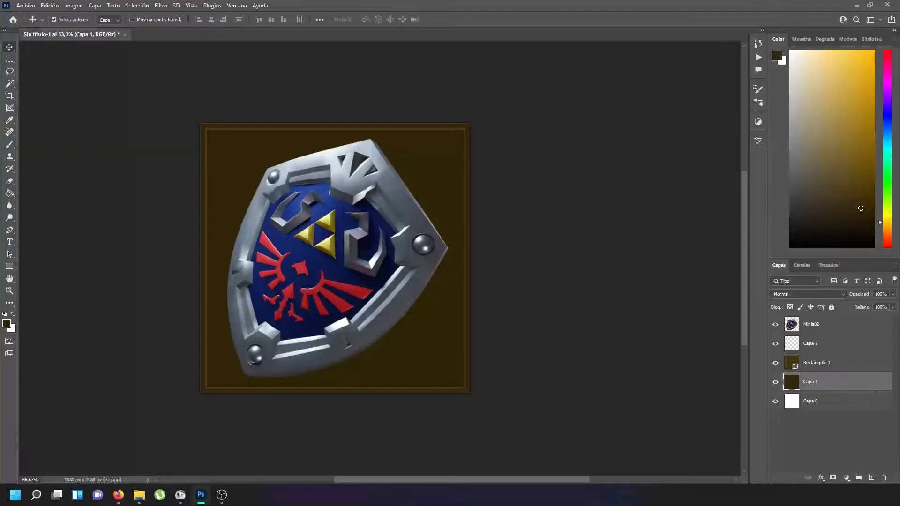
pyautogui.click(9, 193)
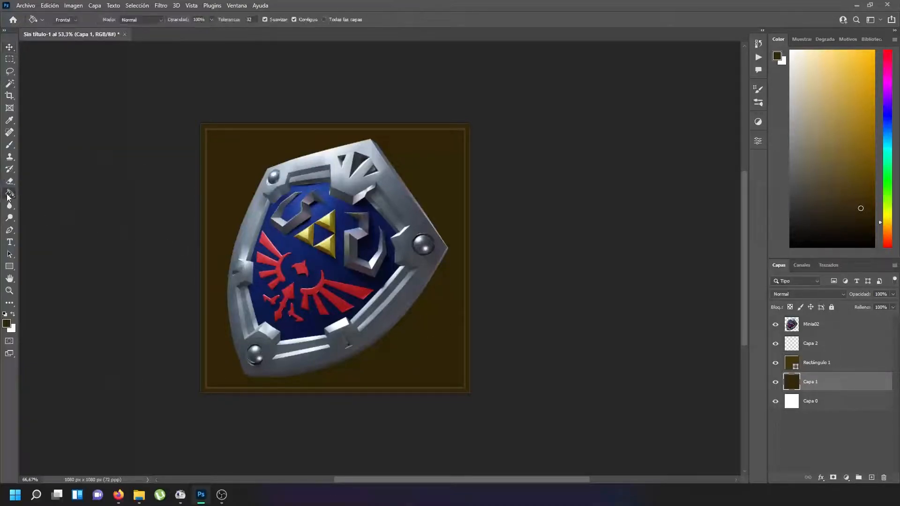
pyautogui.click(43, 194)
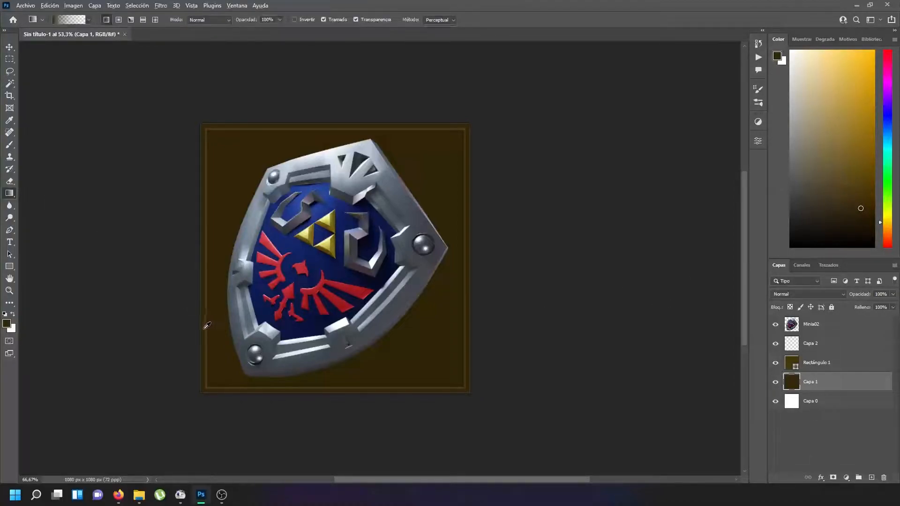
pyautogui.click(13, 314)
pyautogui.keyDown('alt'); pyautogui.click(223, 341); pyautogui.keyUp('alt')
pyautogui.click(863, 215)
pyautogui.click(863, 224)
# Apply the dark-to-brown linear gradient diagonally across Capa 1, from the canvas's lower-left corner to its upper-right corner
pyautogui.moveTo(202, 392); pyautogui.dragTo(342, 255)
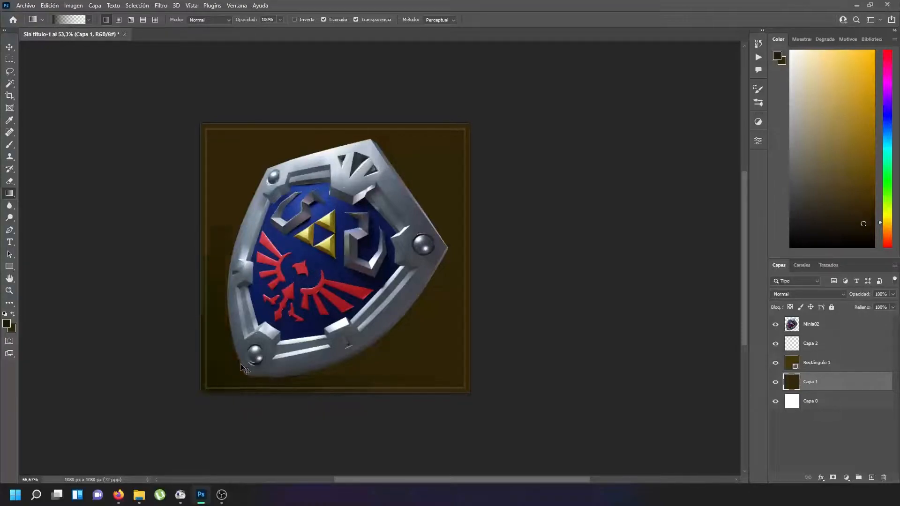
pyautogui.hotkey('ctrl', 'z')
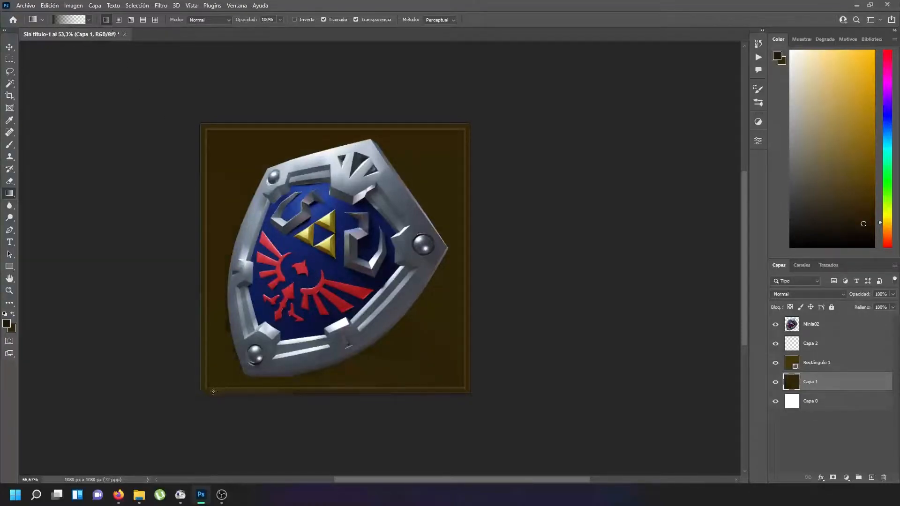
pyautogui.moveTo(199, 393); pyautogui.dragTo(466, 122)
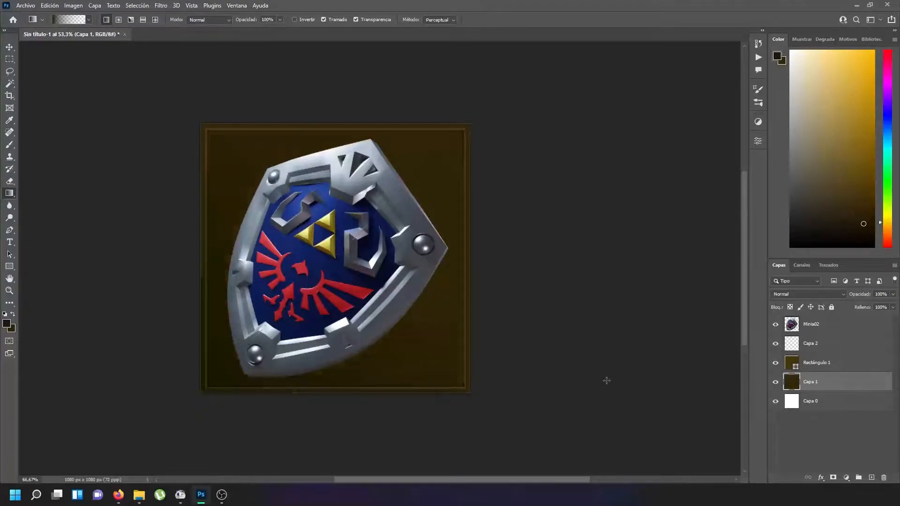
# Set the Rectángulo 1 layer's opacity to 20%
pyautogui.click(860, 366)
pyautogui.moveTo(863, 295); pyautogui.dragTo(883, 295)
pyautogui.write('20')
pyautogui.press('Return')
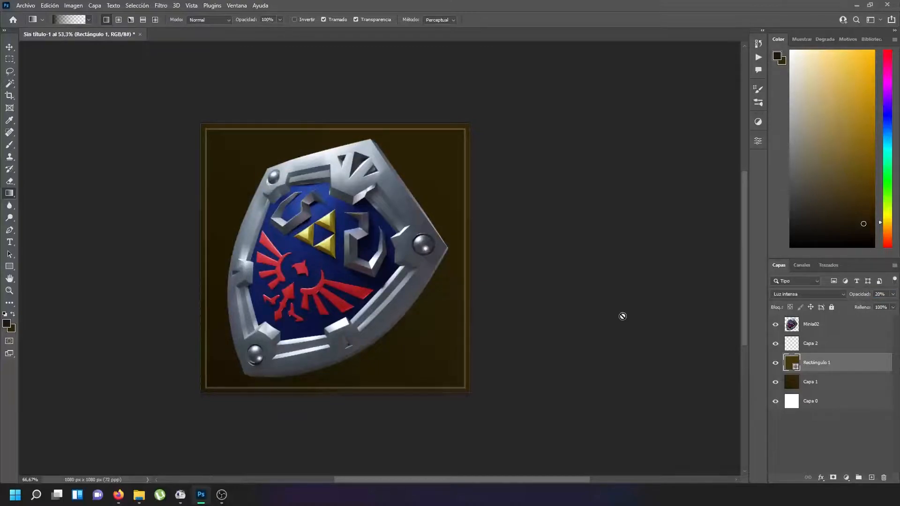
# Add a drop shadow (Sombra paralela) effect to the shield layer
pyautogui.click(846, 328)
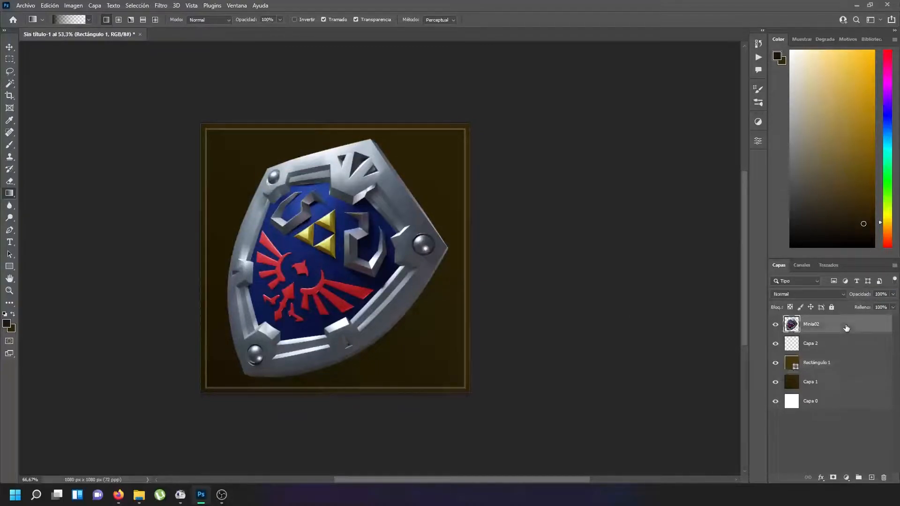
pyautogui.press('h')
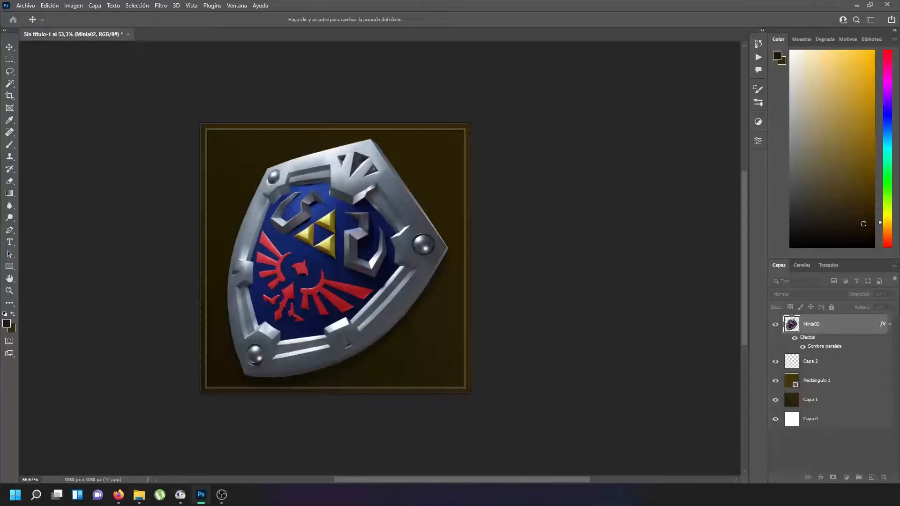
pyautogui.press('g')
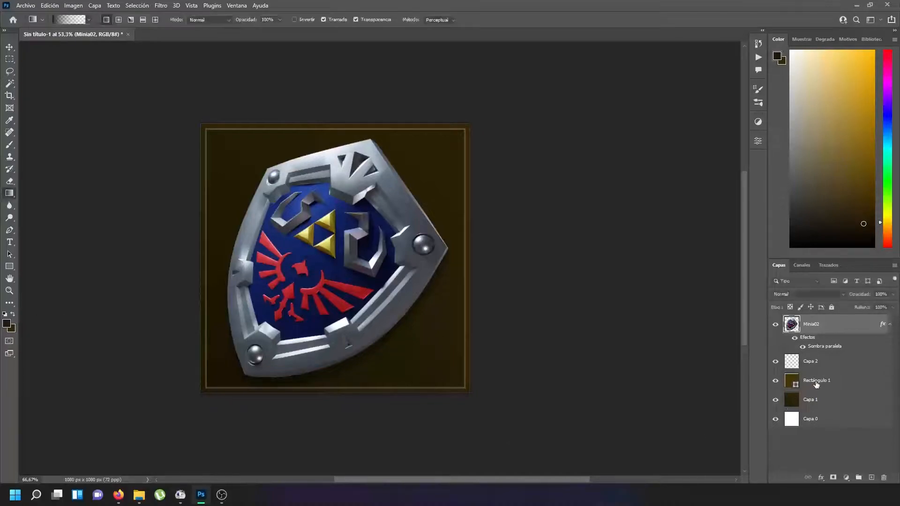
# Toggle the empty Capa 2 layer's visibility off and on to check its effect on the image
pyautogui.click(822, 369)
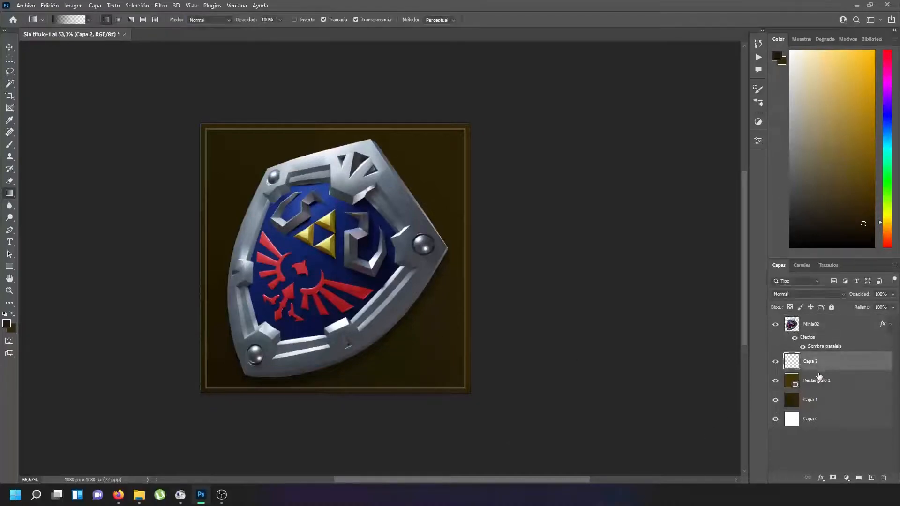
pyautogui.click(815, 380)
pyautogui.click(819, 360)
pyautogui.click(774, 362)
pyautogui.click(774, 362)
pyautogui.click(775, 361)
pyautogui.moveTo(804, 363); pyautogui.dragTo(853, 366)
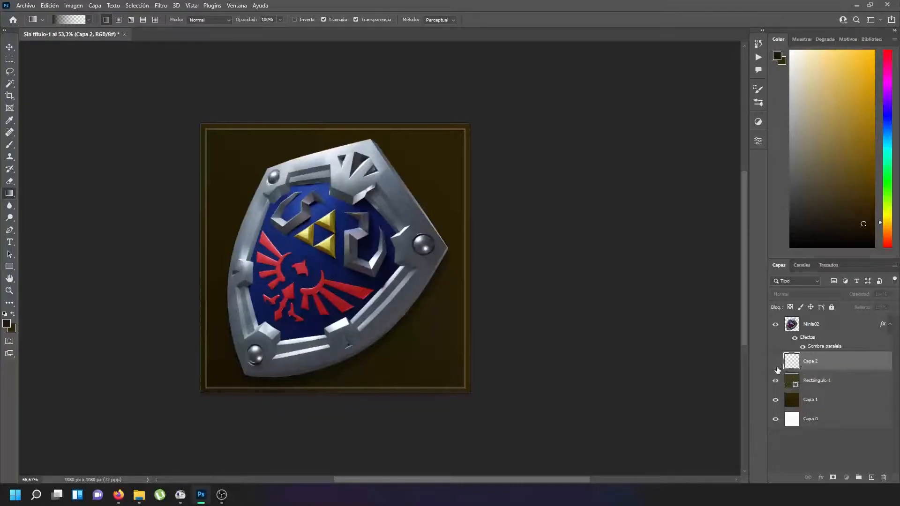
pyautogui.click(775, 362)
pyautogui.click(776, 364)
pyautogui.click(776, 364)
# Add a Tono/saturación adjustment layer above Capa 2 with Colorear enabled and Luminosidad set to +24
pyautogui.click(845, 478)
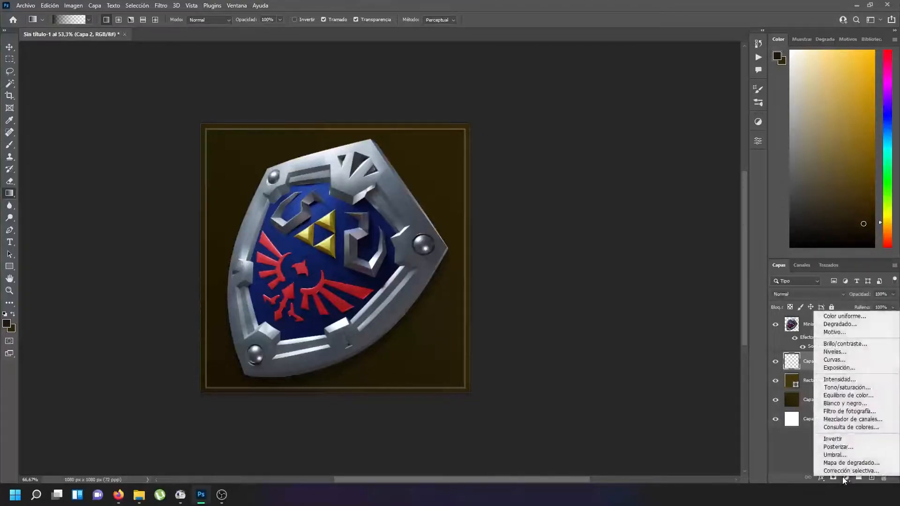
pyautogui.click(846, 387)
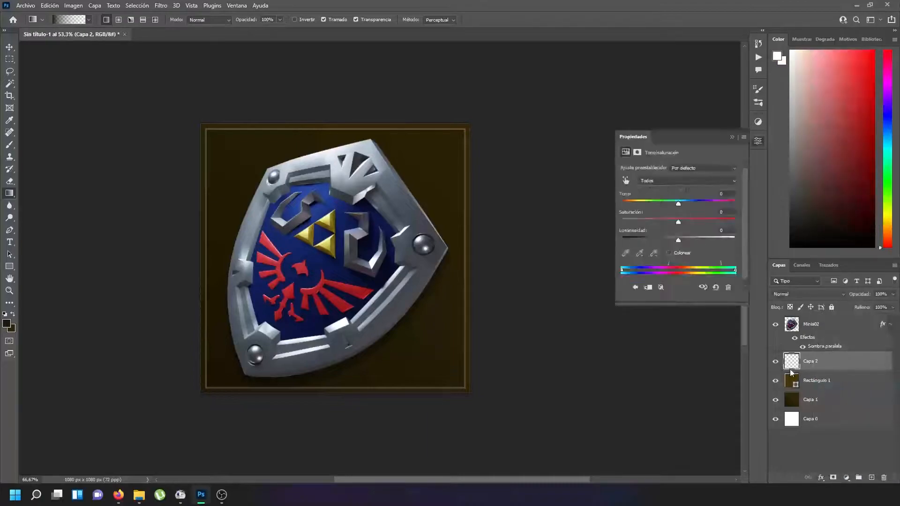
pyautogui.click(669, 253)
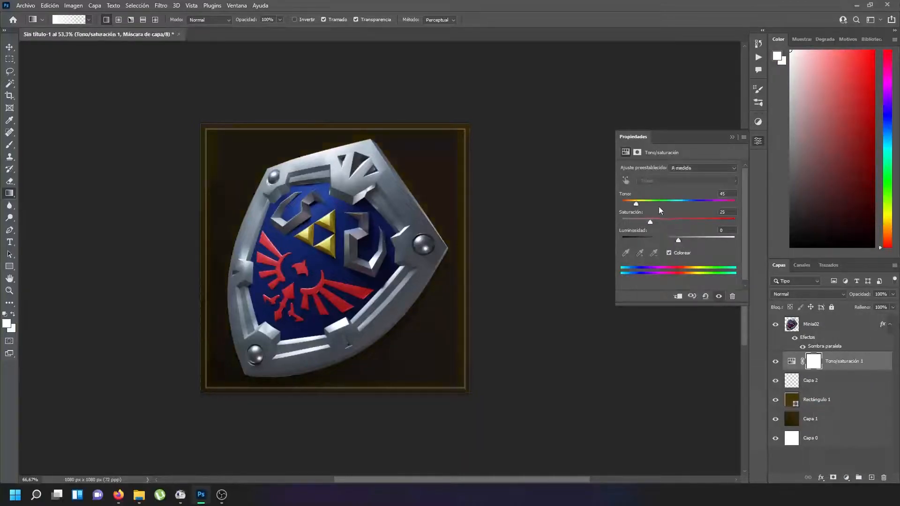
pyautogui.moveTo(679, 239)
pyautogui.mouseDown()
pyautogui.moveTo(701, 239)
pyautogui.moveTo(691, 238)
pyautogui.mouseUp()
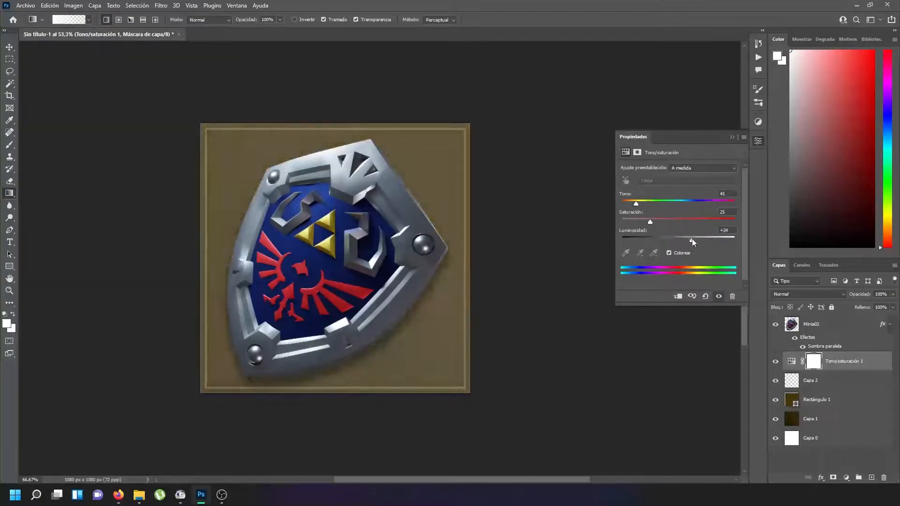
pyautogui.click(730, 138)
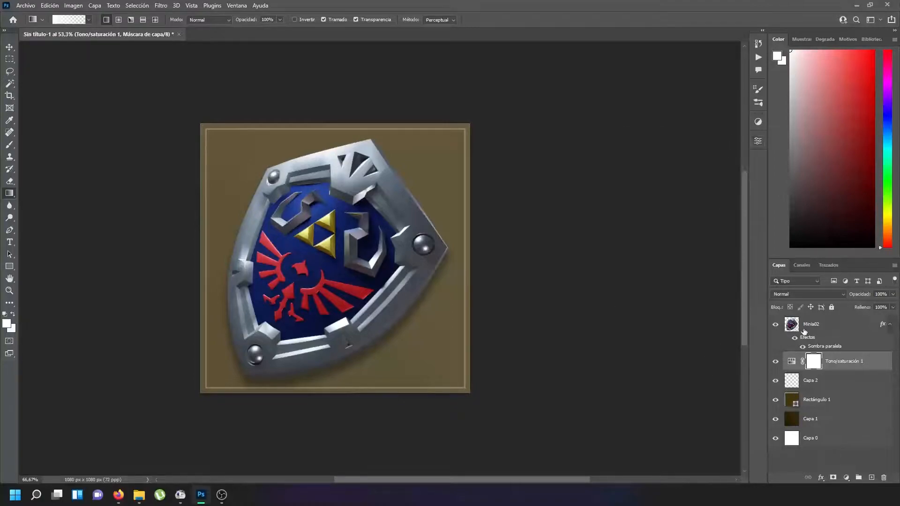
pyautogui.doubleClick(812, 324)
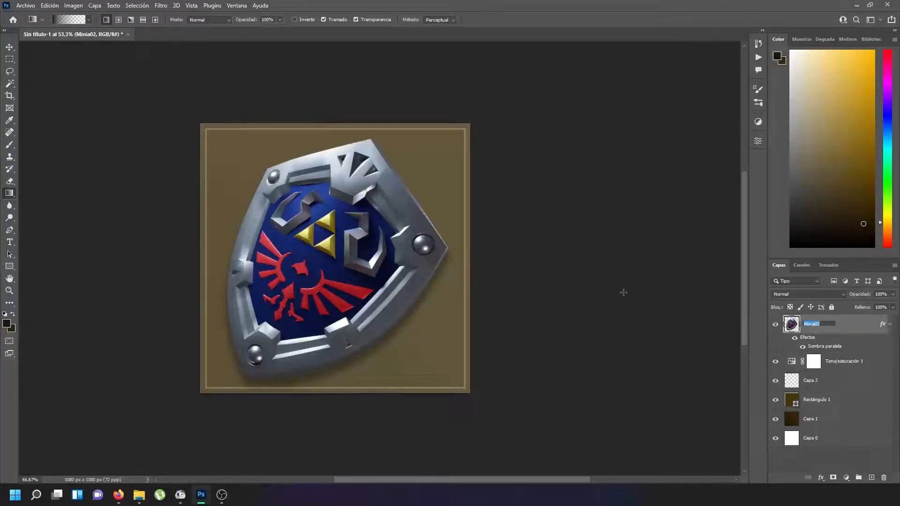
pyautogui.press('Return')
pyautogui.press('space')
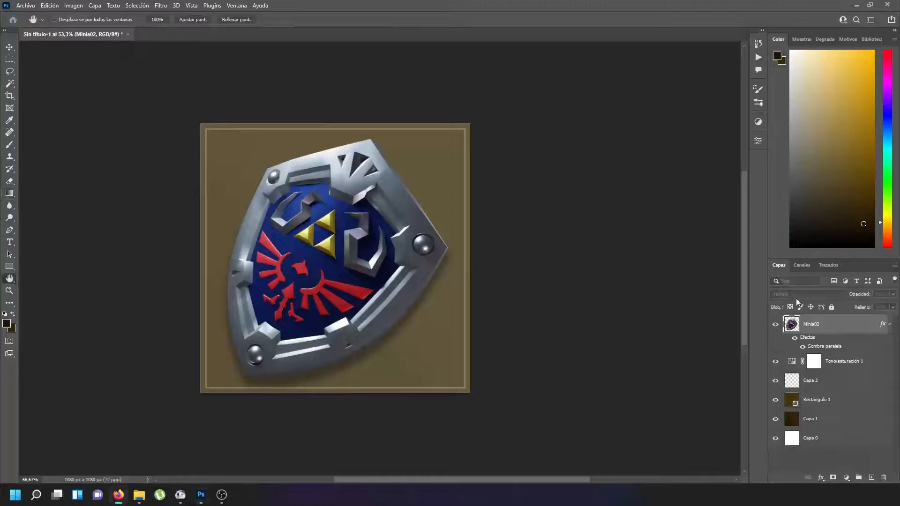
pyautogui.click(98, 190)
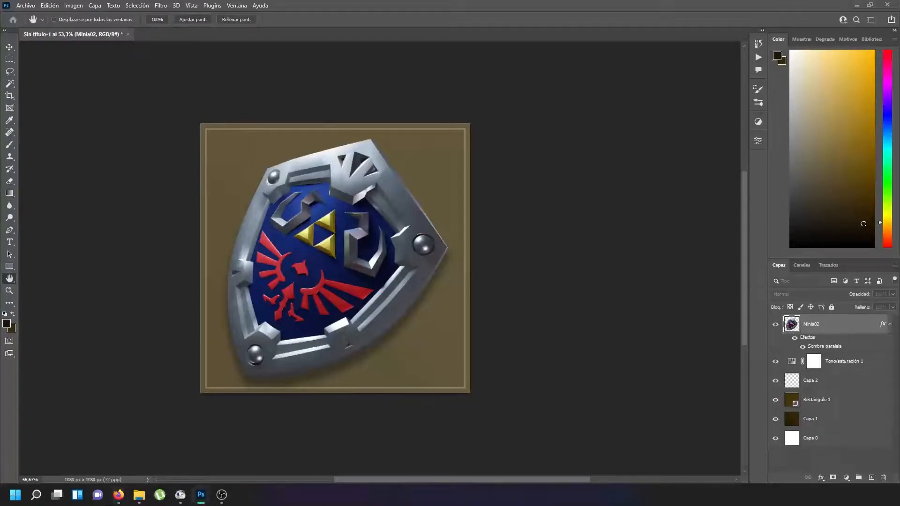
# Set the shield's Sombra paralela distance to 15 px and its size to 40 px
pyautogui.moveTo(66, 156); pyautogui.dragTo(441, 129)
pyautogui.moveTo(179, 152); pyautogui.dragTo(56, 176)
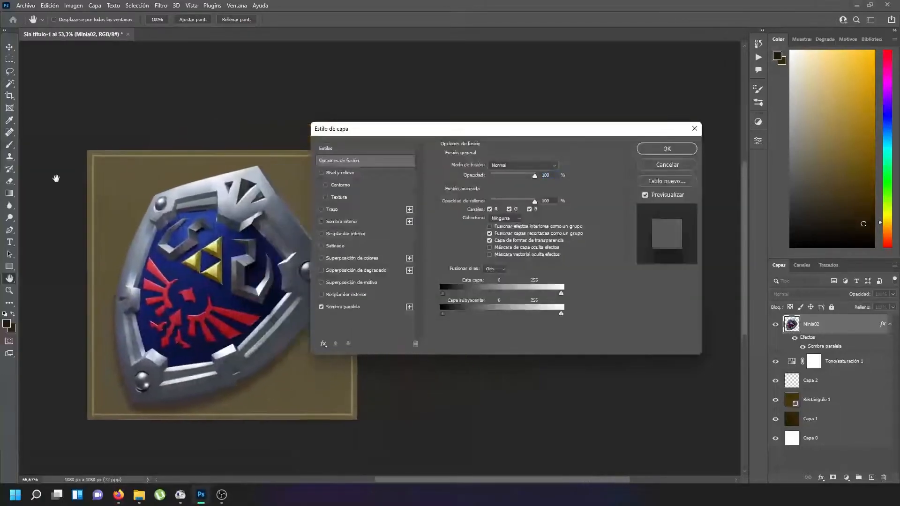
pyautogui.click(347, 307)
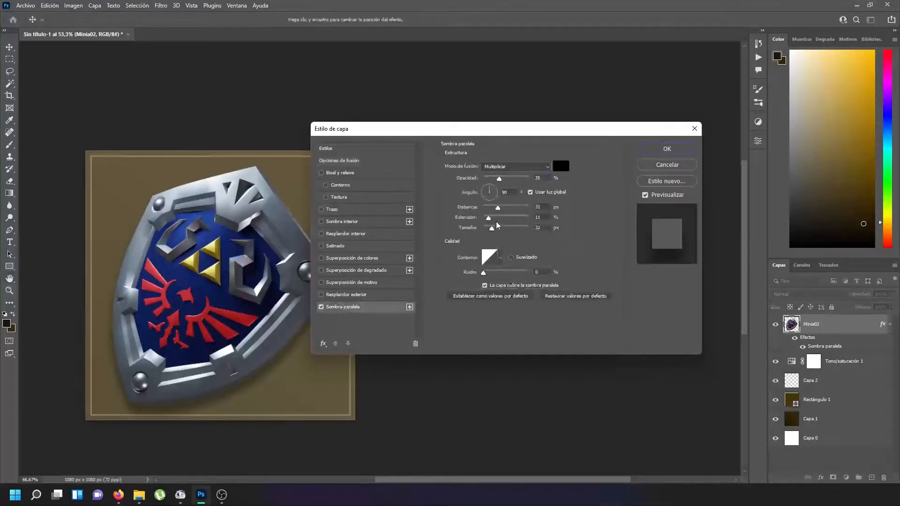
pyautogui.moveTo(491, 228); pyautogui.dragTo(458, 232)
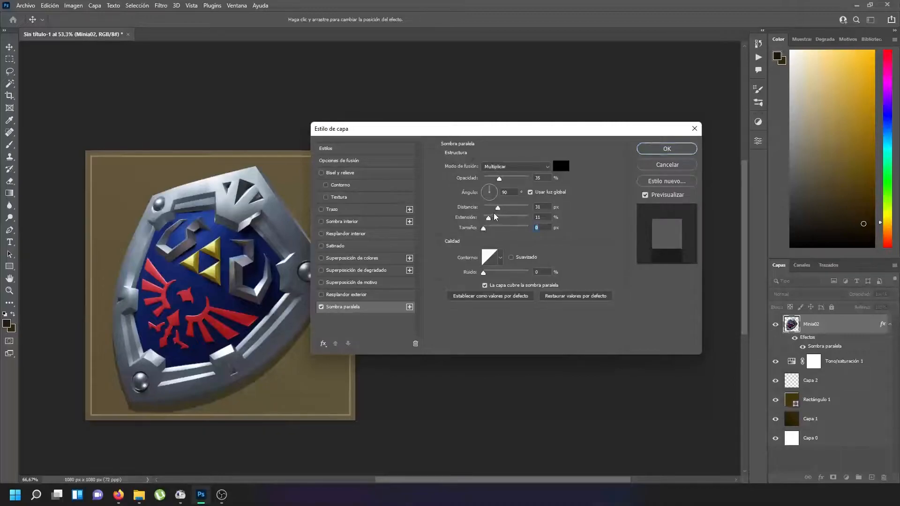
pyautogui.moveTo(498, 207); pyautogui.dragTo(491, 214)
pyautogui.moveTo(478, 232); pyautogui.dragTo(496, 232)
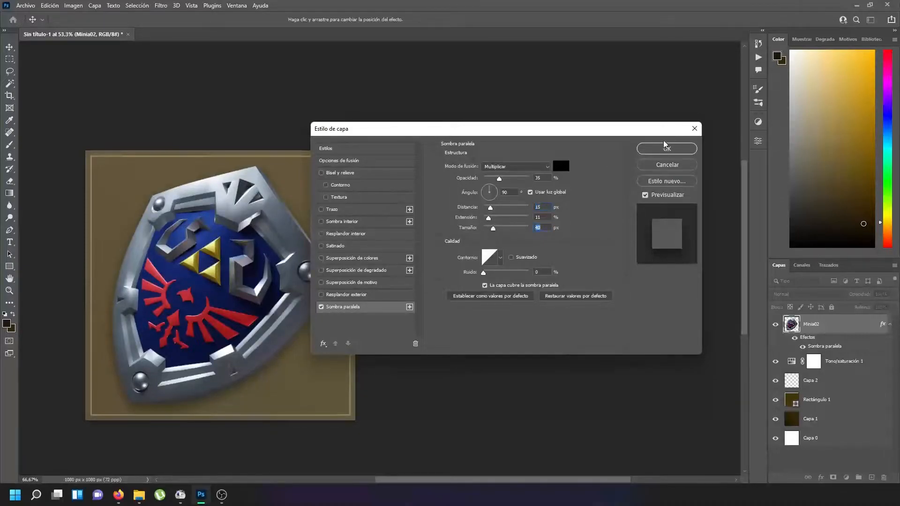
pyautogui.click(657, 151)
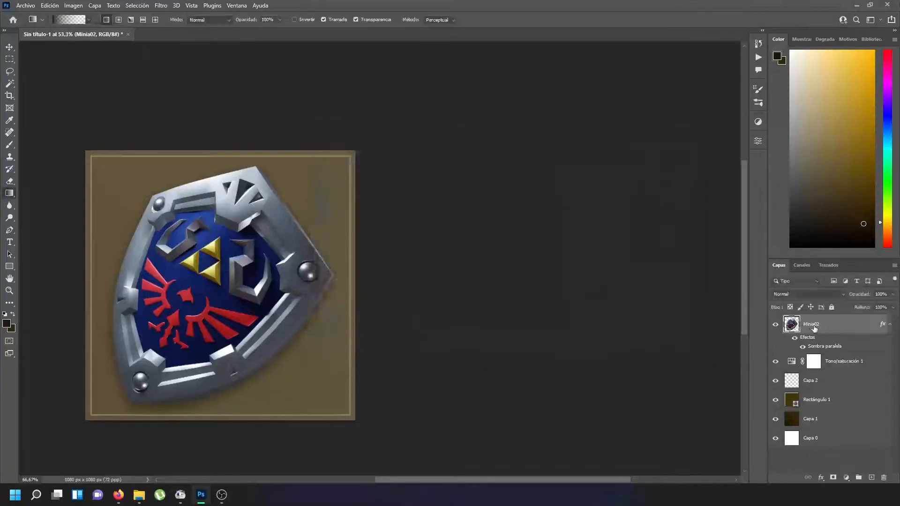
# Add a Tono/saturación adjustment layer above the shield and clip it to the Minia02 layer
pyautogui.click(846, 479)
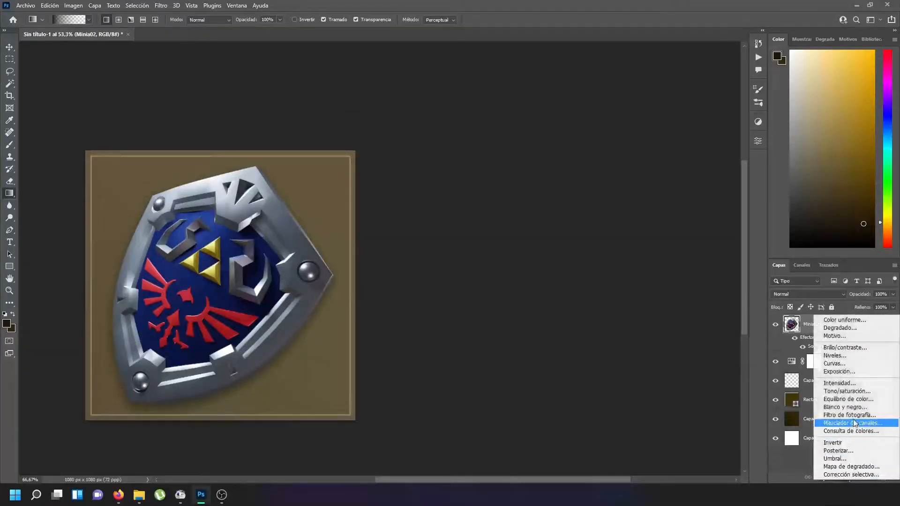
pyautogui.click(858, 391)
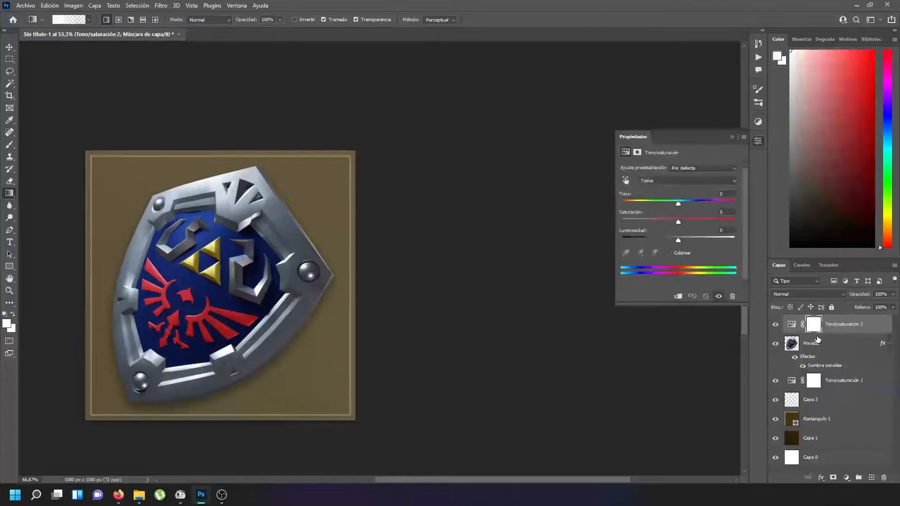
pyautogui.rightClick(832, 329)
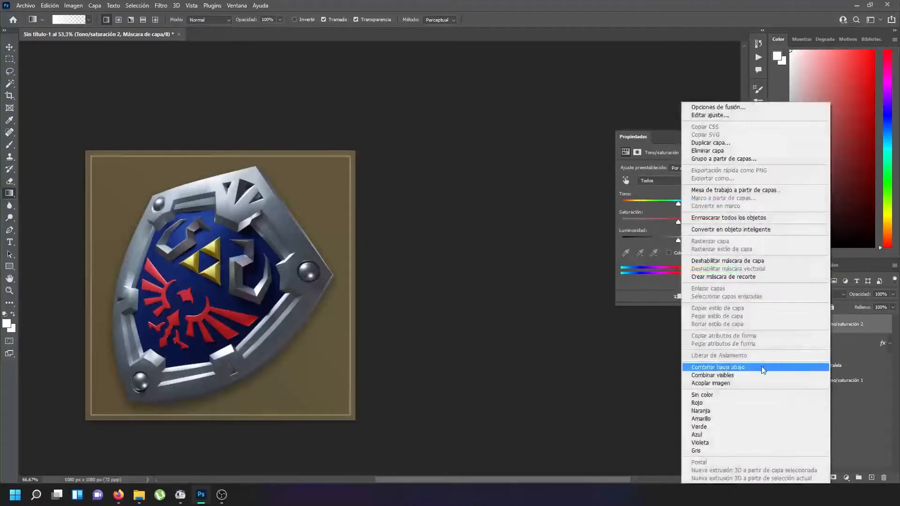
pyautogui.click(727, 276)
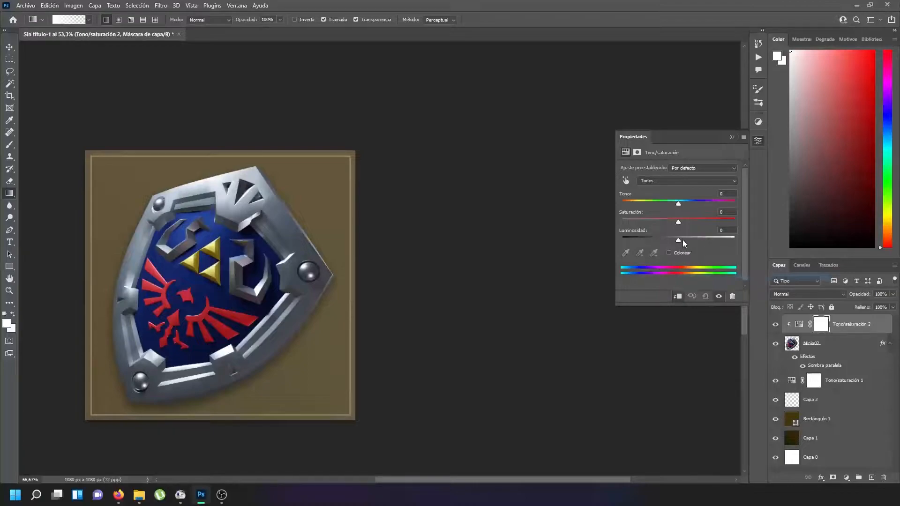
# Set the shield adjustment's Saturación to +45 and slightly reduce its Luminosidad
pyautogui.moveTo(678, 223); pyautogui.dragTo(745, 227)
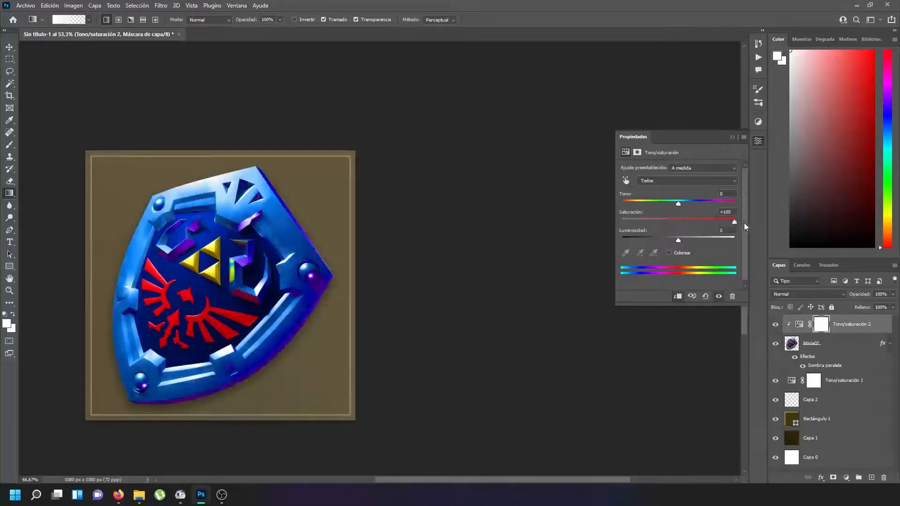
pyautogui.hotkey('ctrl', 'z')
pyautogui.moveTo(680, 223); pyautogui.dragTo(675, 243)
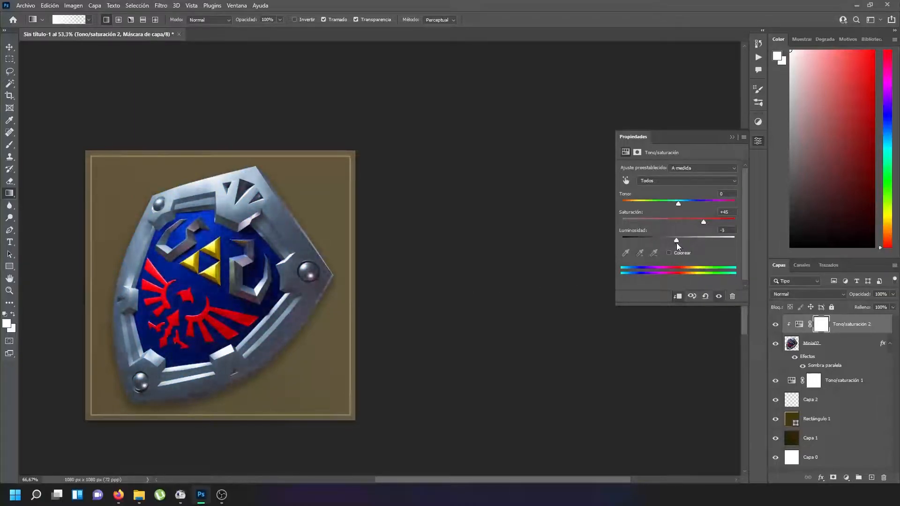
# Try a Tono of -180 and the Colorear option on the shield's adjustment layer
pyautogui.moveTo(673, 205); pyautogui.dragTo(597, 210)
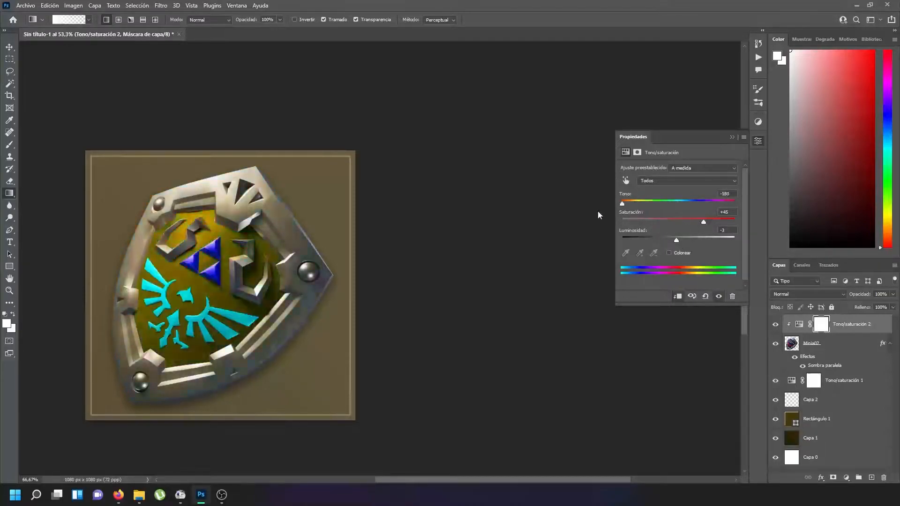
pyautogui.hotkey('ctrl', 'z')
pyautogui.click(668, 253)
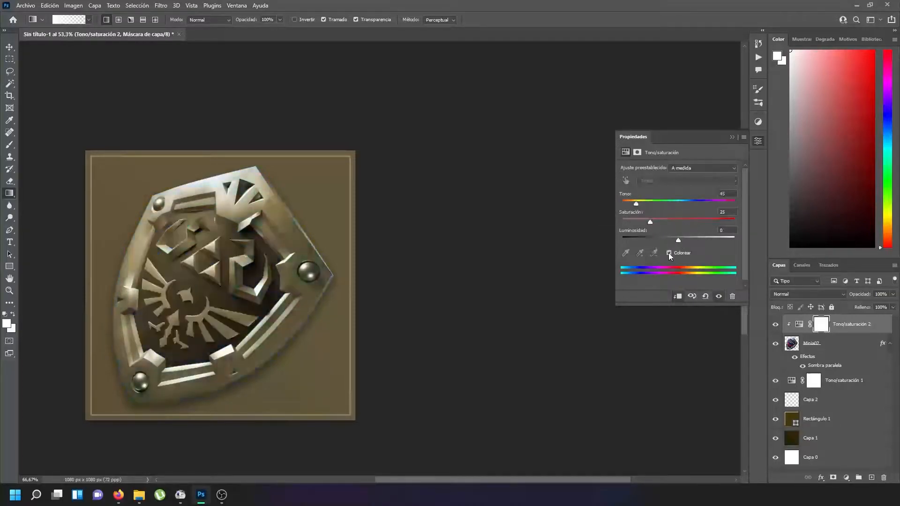
pyautogui.click(668, 253)
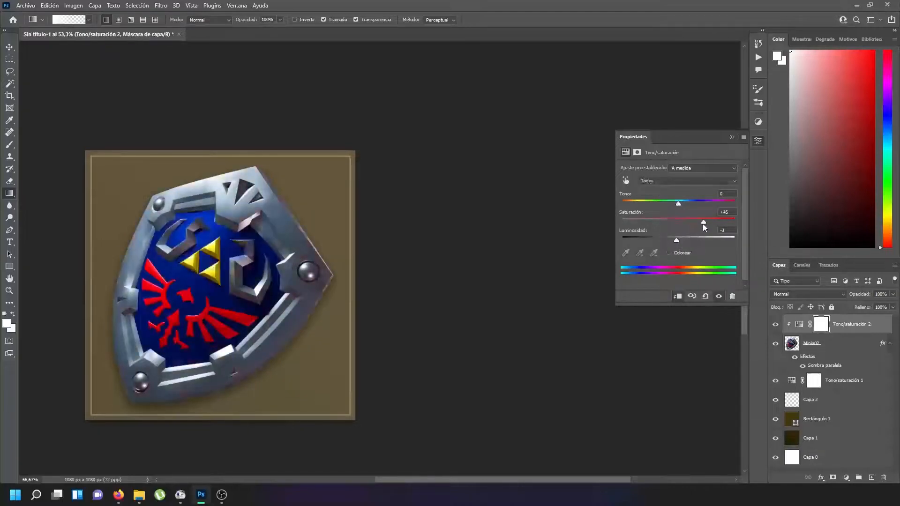
pyautogui.click(673, 252)
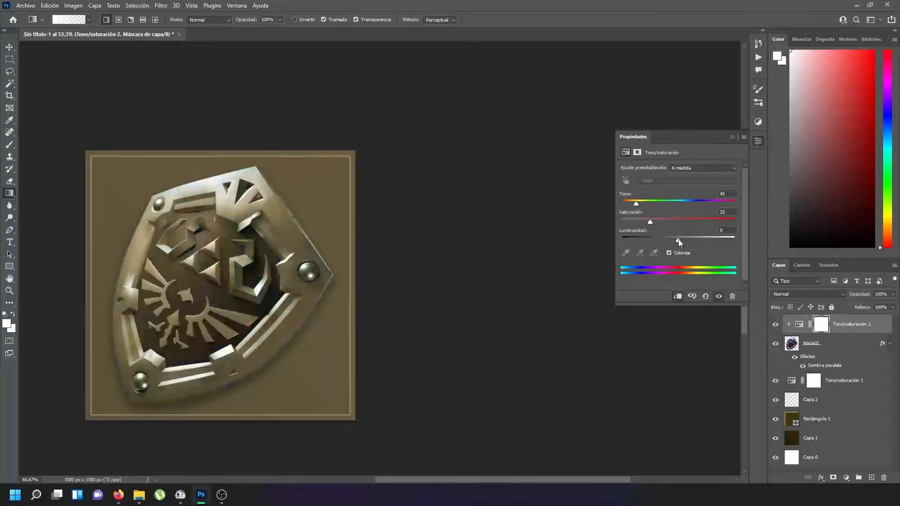
pyautogui.click(669, 253)
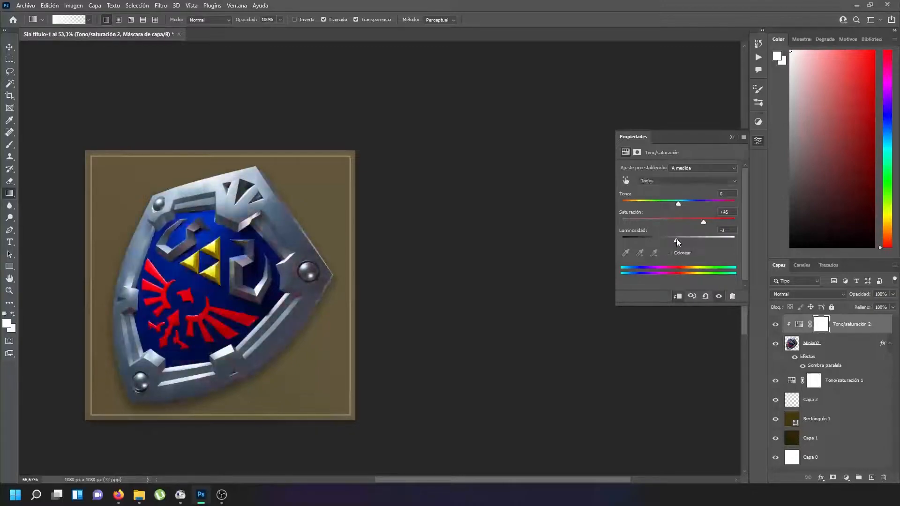
# Raise the shield adjustment's Luminosidad to +3 and fine-tune its Tono slightly
pyautogui.moveTo(677, 238); pyautogui.dragTo(679, 240)
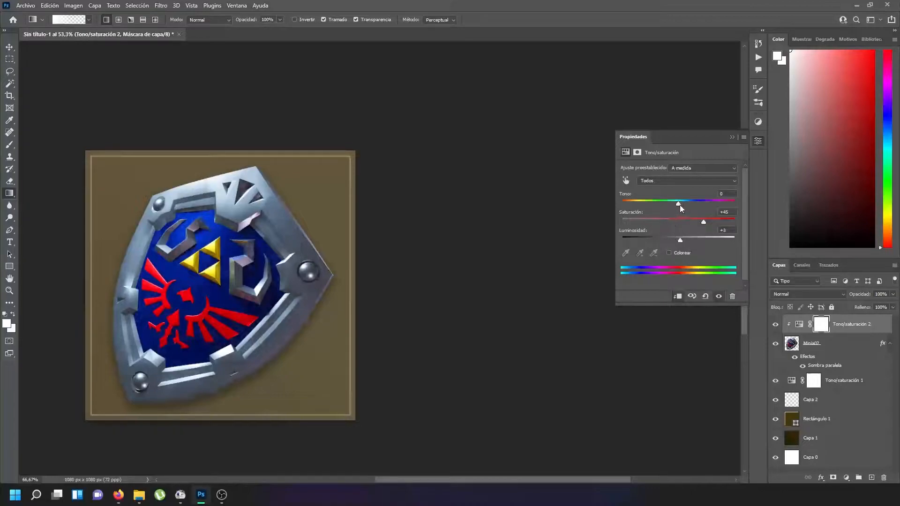
pyautogui.moveTo(679, 205); pyautogui.dragTo(676, 205)
pyautogui.click(730, 138)
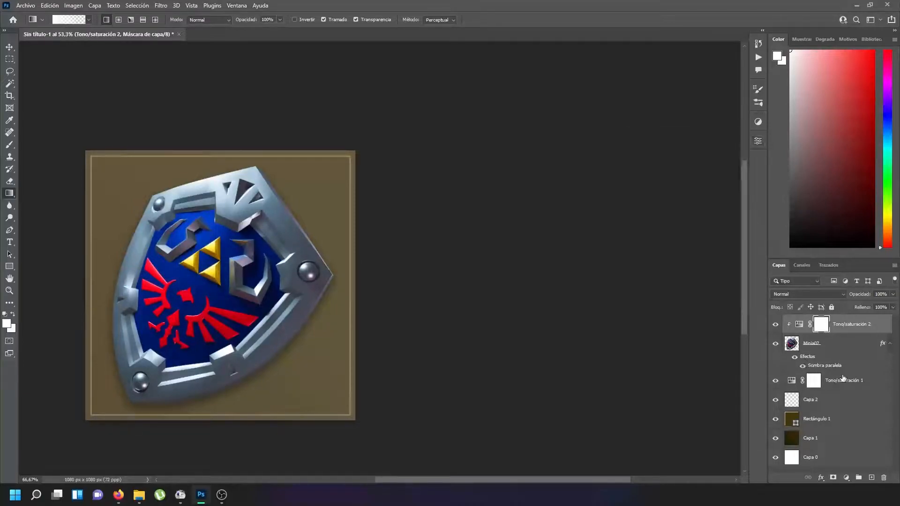
# Set the background's Tono/saturación 1 adjustment to Luminosidad +6 and Saturación 67
pyautogui.click(788, 380)
pyautogui.doubleClick(788, 381)
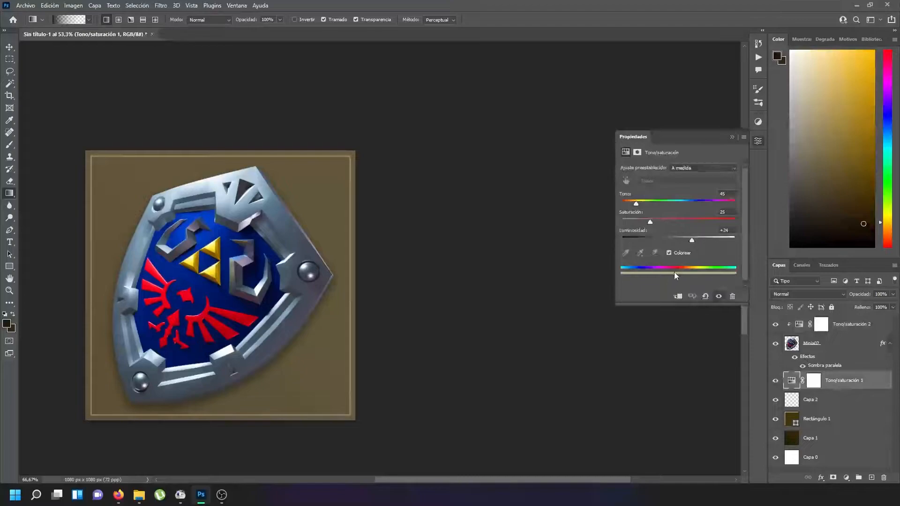
pyautogui.moveTo(692, 240)
pyautogui.mouseDown()
pyautogui.moveTo(651, 220)
pyautogui.moveTo(713, 218)
pyautogui.moveTo(694, 221)
pyautogui.moveTo(681, 241)
pyautogui.mouseUp()
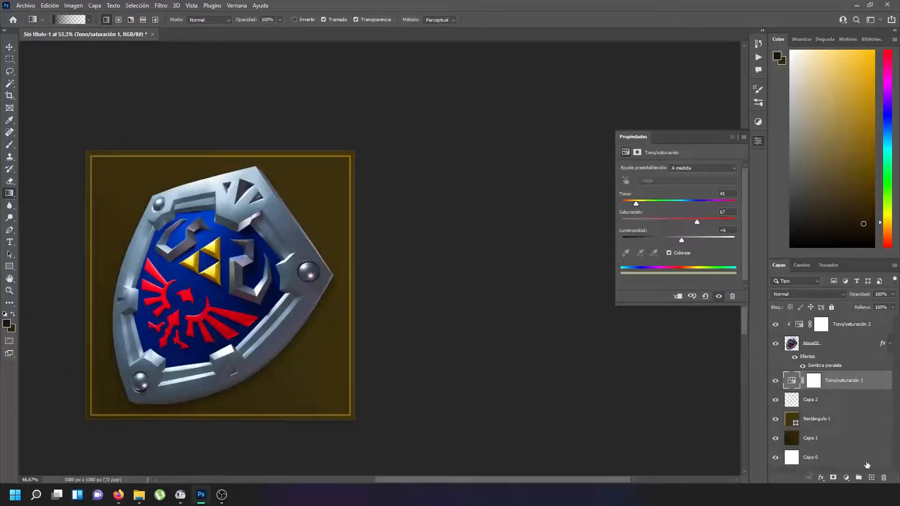
# Add a new layer above Tono/saturación 1 and try the Nubes filter with the current dark brown colours
pyautogui.click(871, 477)
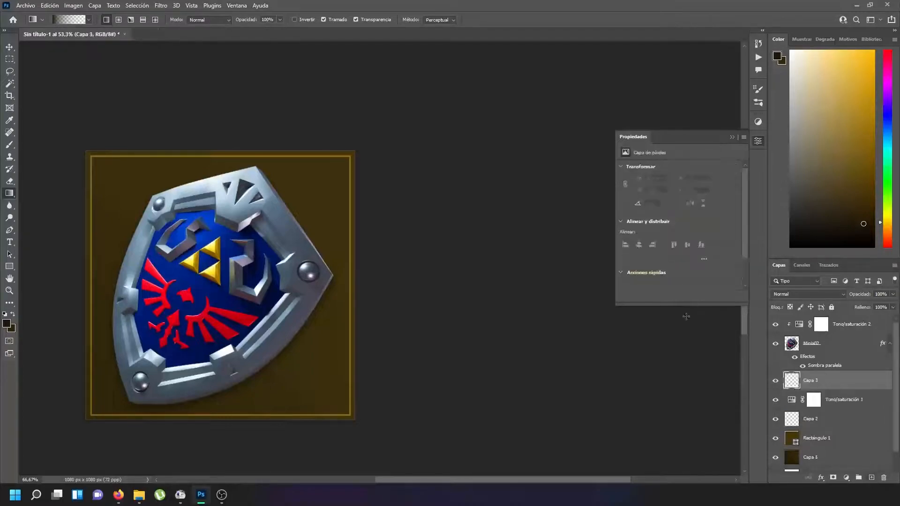
pyautogui.click(161, 5)
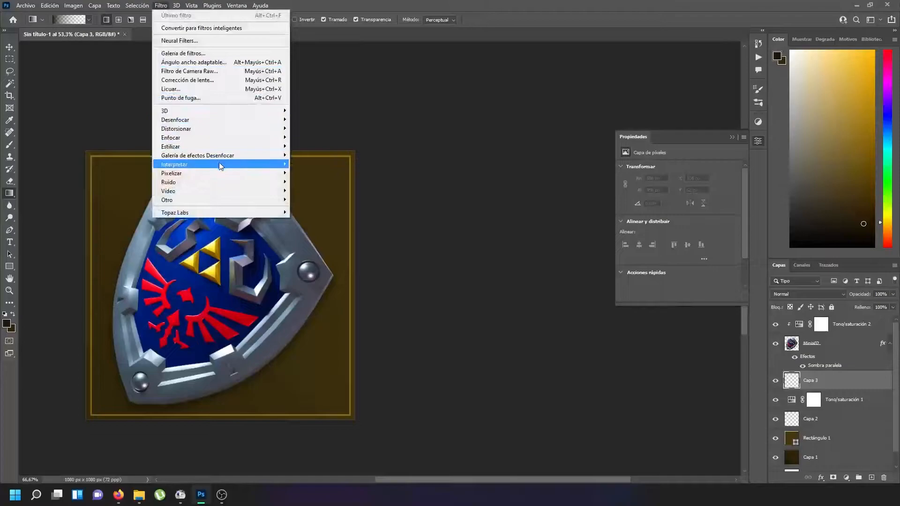
pyautogui.moveTo(221, 165)
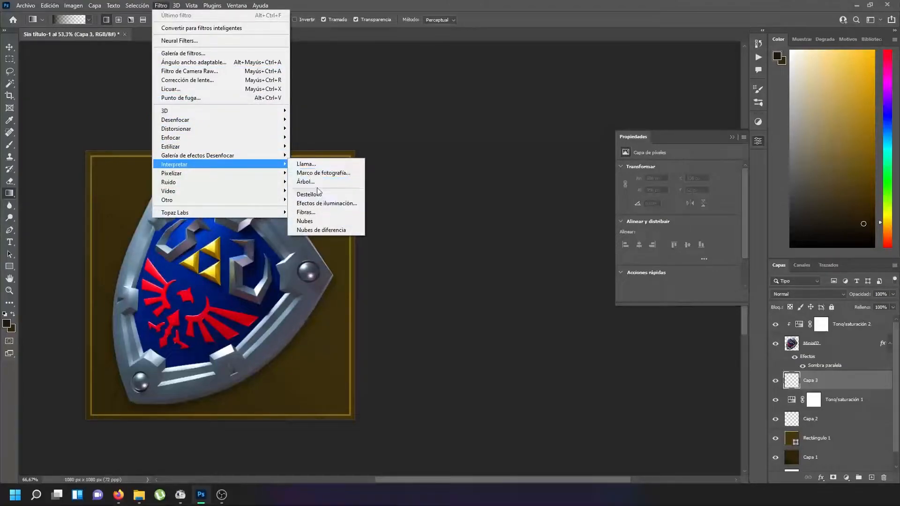
pyautogui.click(313, 222)
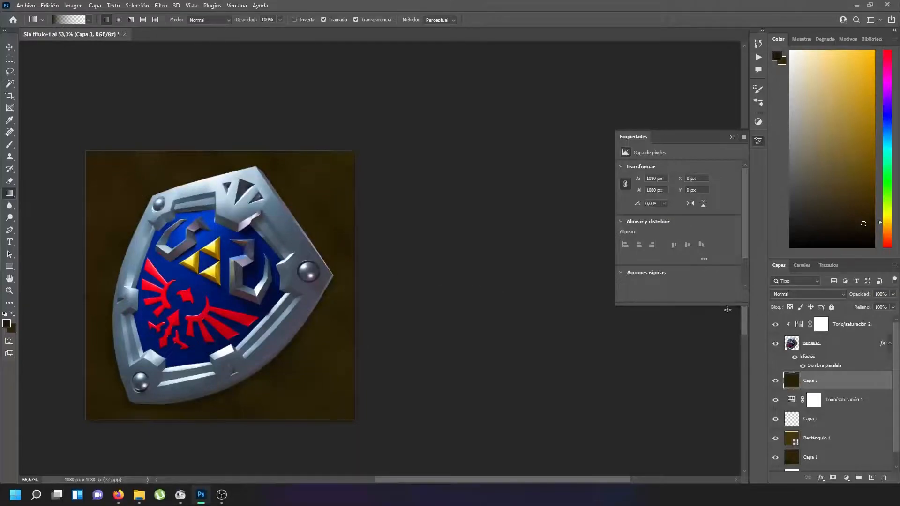
pyautogui.hotkey('ctrl', 'z')
# Reset the foreground and background colours to black and white and render Nubes on Capa 3
pyautogui.click(5, 315)
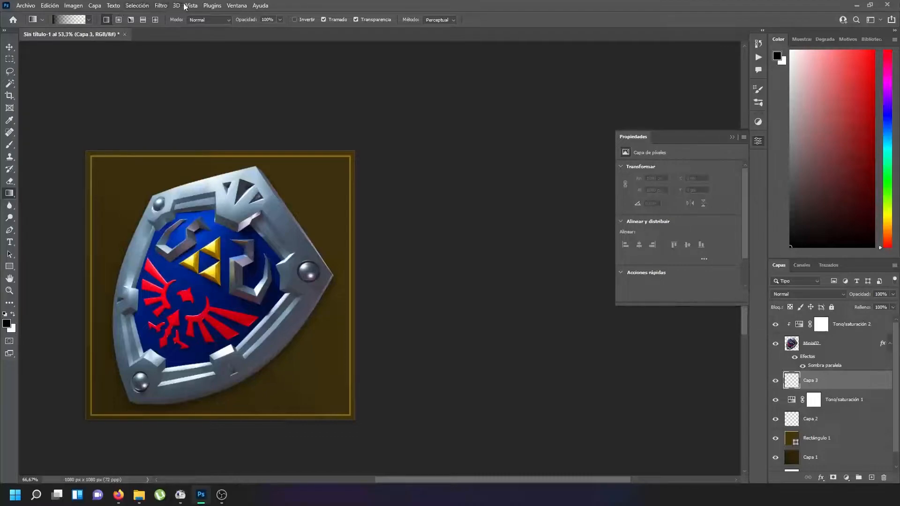
pyautogui.click(74, 6)
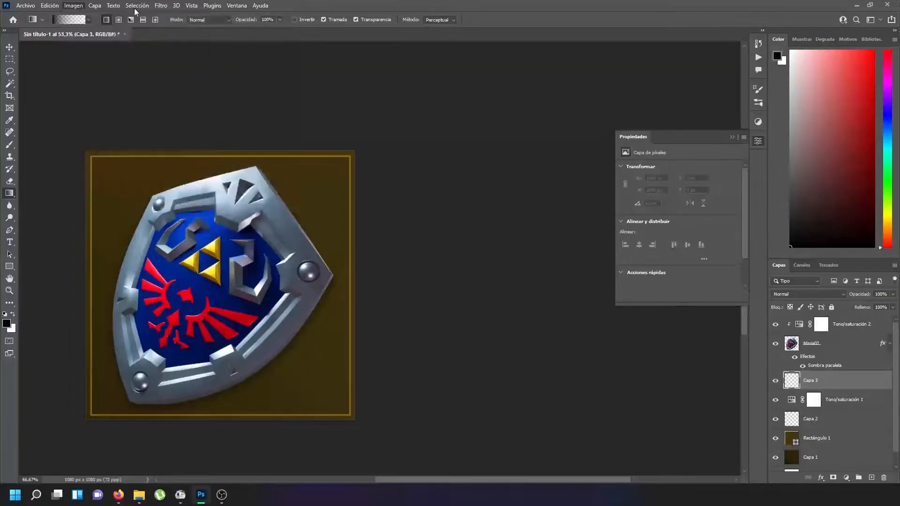
pyautogui.moveTo(148, 5)
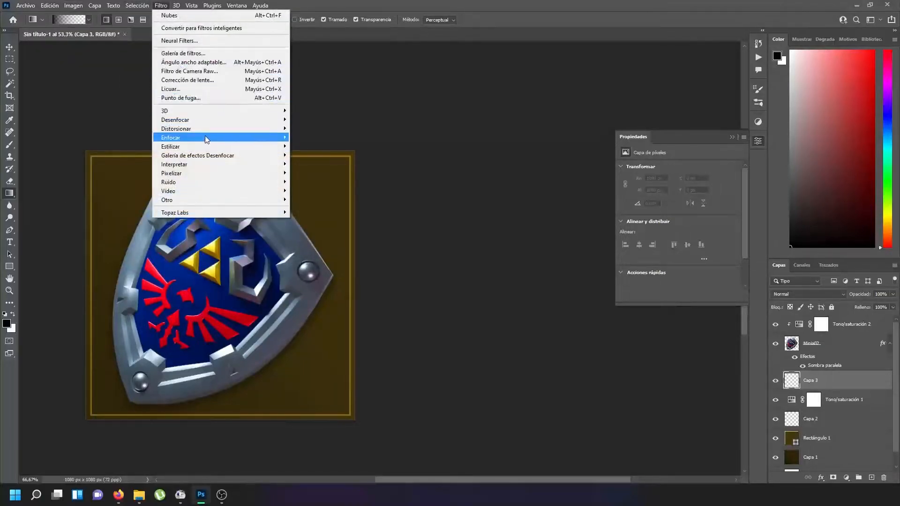
pyautogui.moveTo(208, 166)
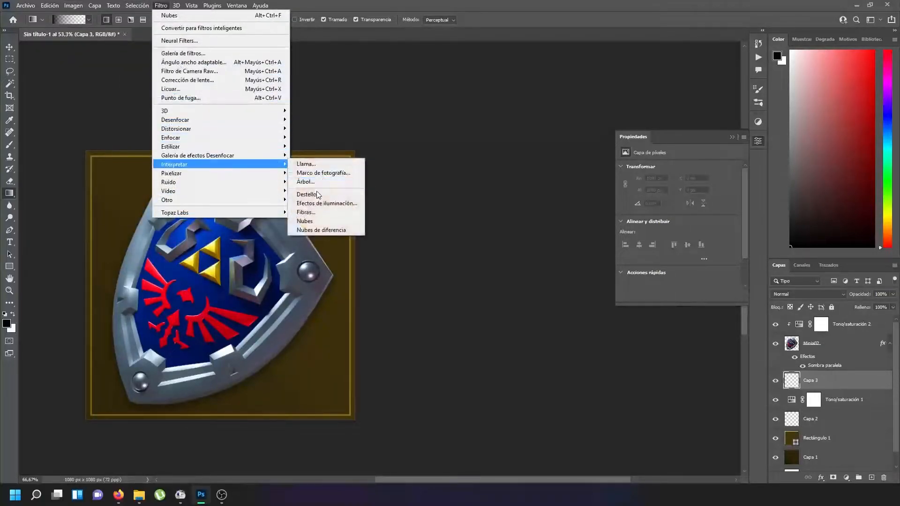
pyautogui.click(316, 224)
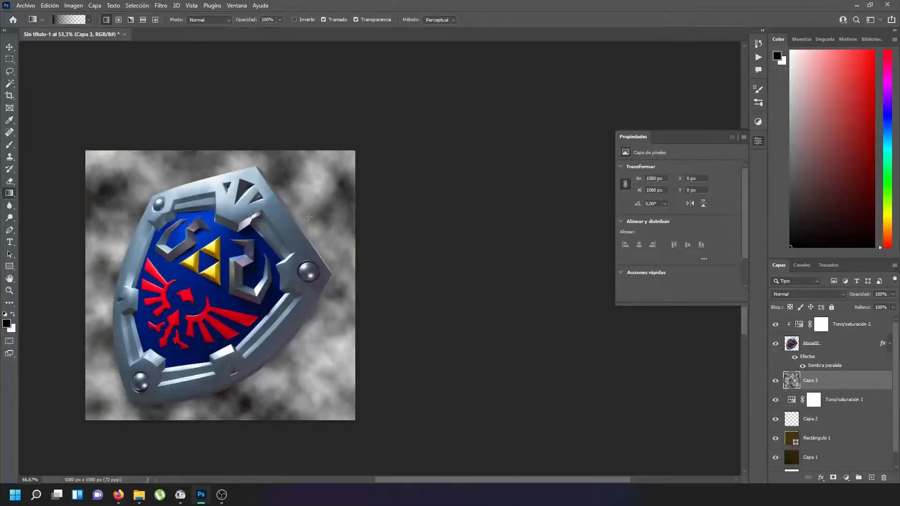
# Set Capa 3's blend mode to Multiplicar and move the layer between Rectángulo 1 and Capa 1
pyautogui.click(820, 294)
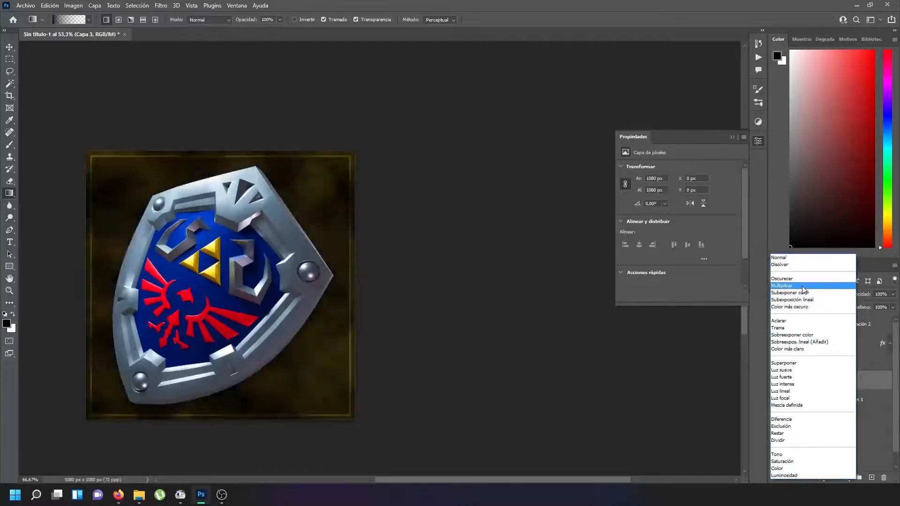
pyautogui.click(810, 286)
pyautogui.moveTo(845, 394); pyautogui.dragTo(825, 448)
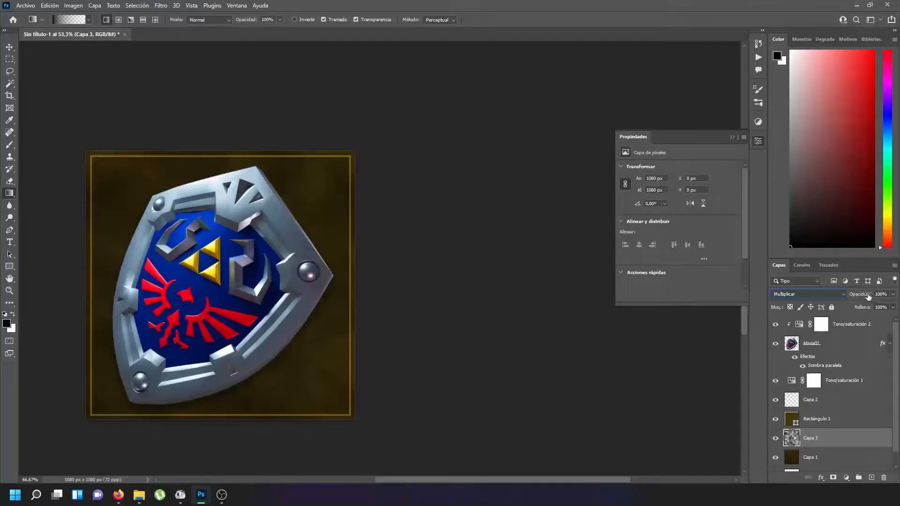
# Set Capa 3's opacity to 10%
pyautogui.click(888, 294)
pyautogui.write('10')
pyautogui.press('Return')
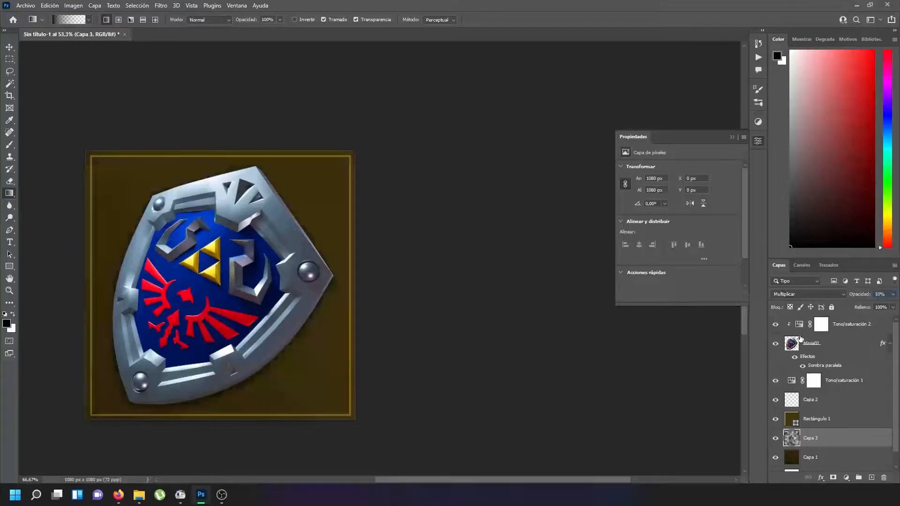
# Change the cloud layer's blend mode to Luz fuerte and set its opacity to 20%
pyautogui.click(820, 295)
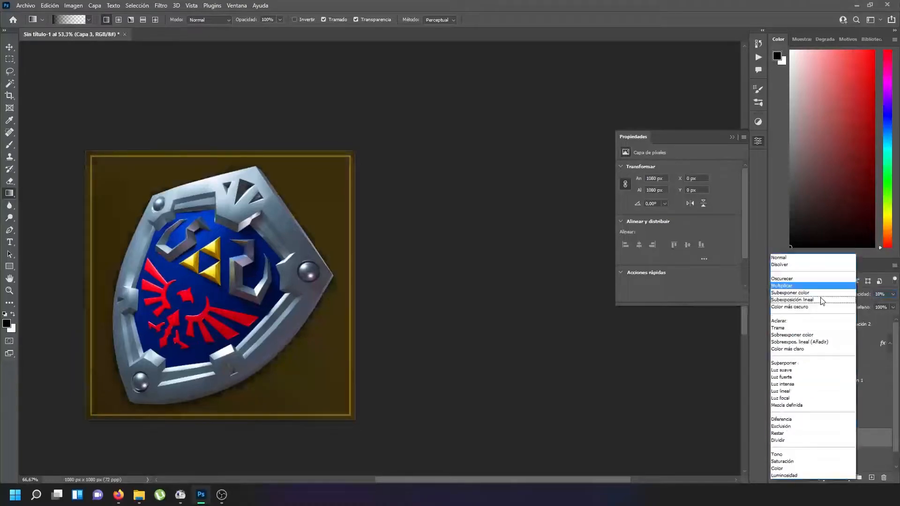
pyautogui.click(802, 377)
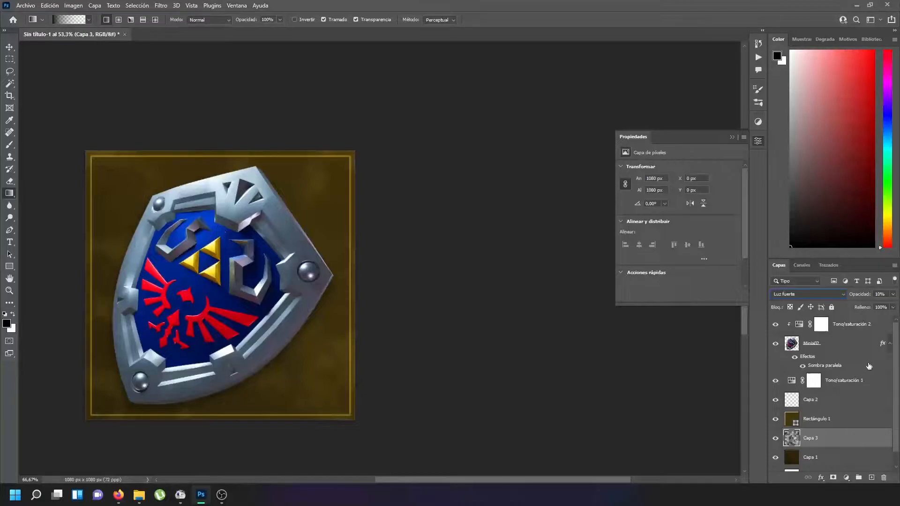
pyautogui.click(883, 295)
pyautogui.write('20')
pyautogui.press('Return')
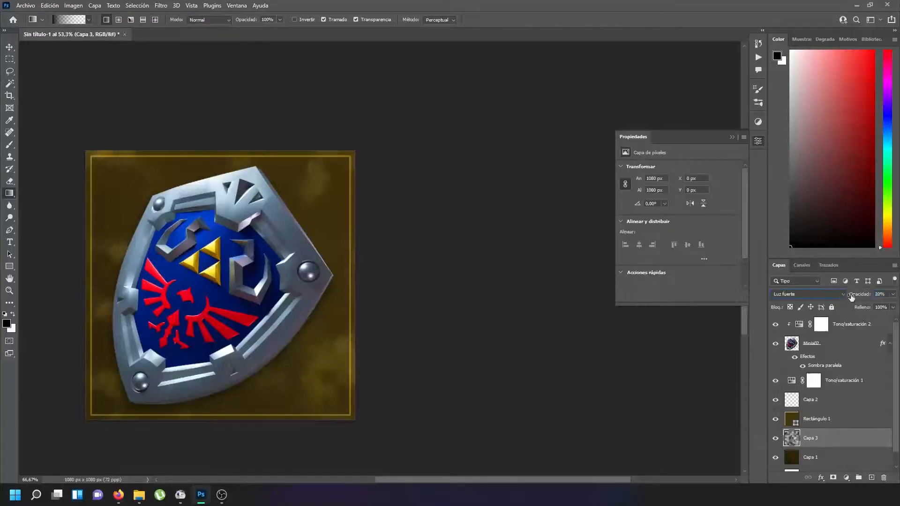
# Try 10% opacity on the cloud layer Capa 3, and settle on 15%
pyautogui.click(881, 294)
pyautogui.write('10')
pyautogui.press('Return')
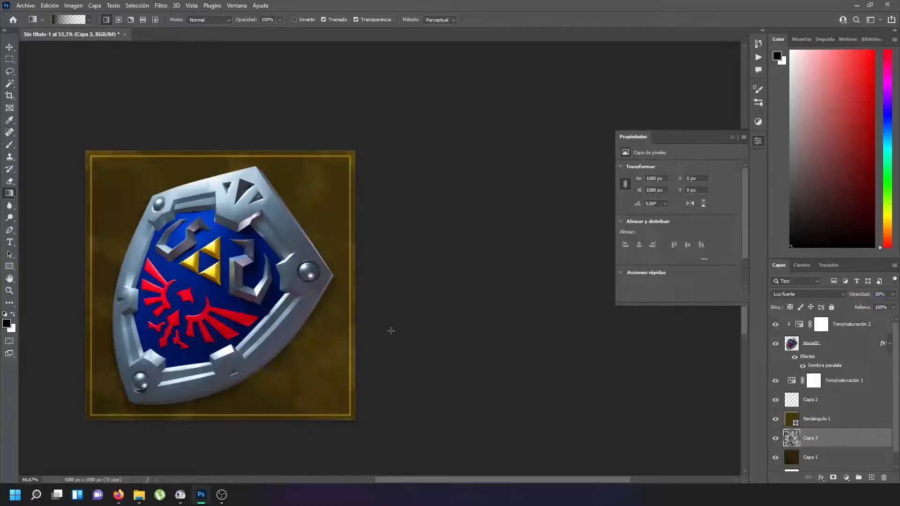
pyautogui.click(880, 294)
pyautogui.moveTo(432, 483); pyautogui.dragTo(377, 482)
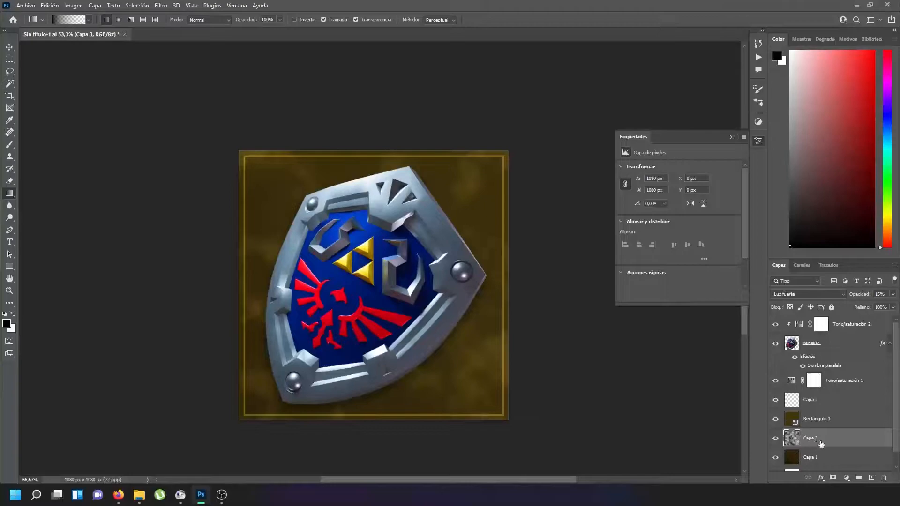
# Duplicate Capa 3 at the top of the layer stack and set the copy to Superponer blend mode at 5% opacity
pyautogui.moveTo(820, 440); pyautogui.dragTo(800, 319)
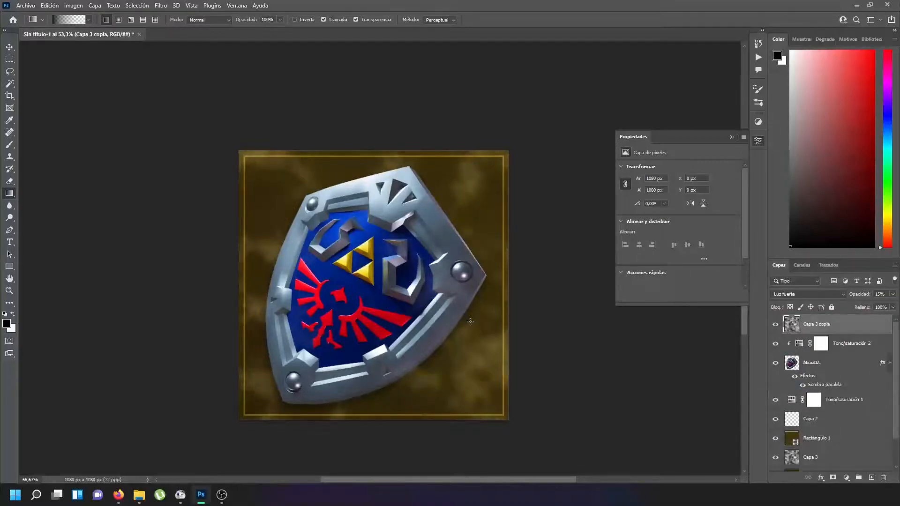
pyautogui.click(880, 294)
pyautogui.write('10')
pyautogui.click(817, 294)
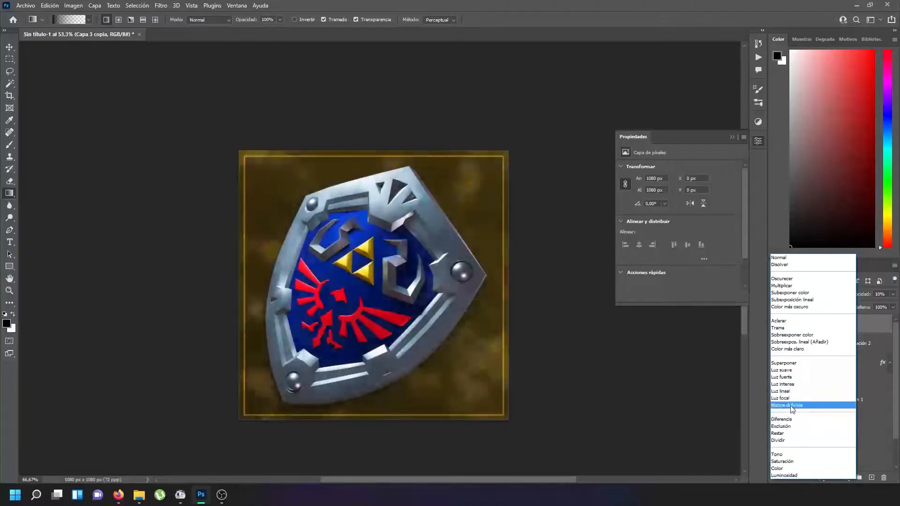
pyautogui.click(793, 365)
pyautogui.click(877, 293)
pyautogui.write('5')
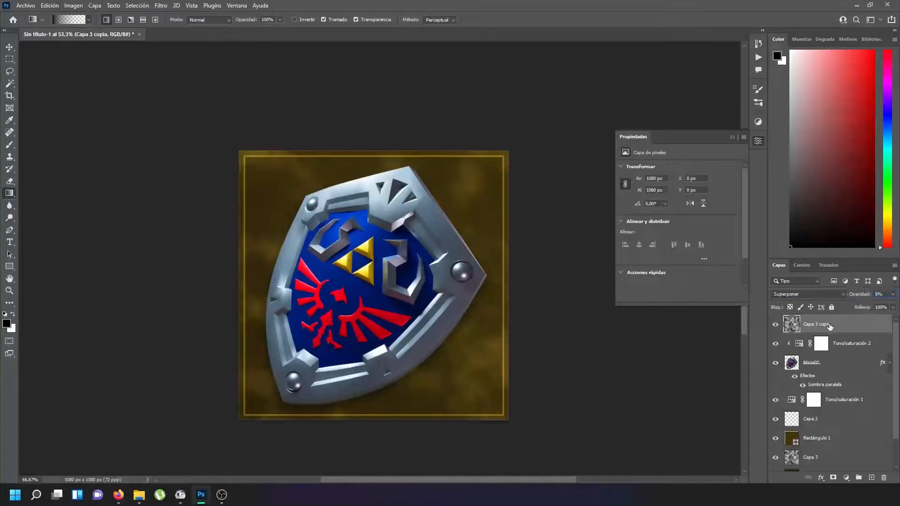
# Apply a strong tonal adjustment to Capa 3 copia, darkening the clouds to black except for their brightest patches
pyautogui.click(73, 5)
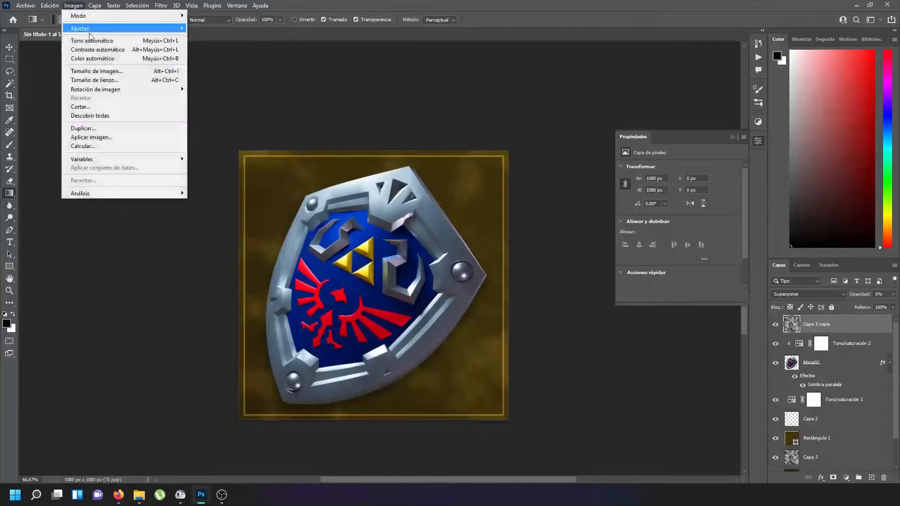
pyautogui.moveTo(82, 28)
pyautogui.click(206, 33)
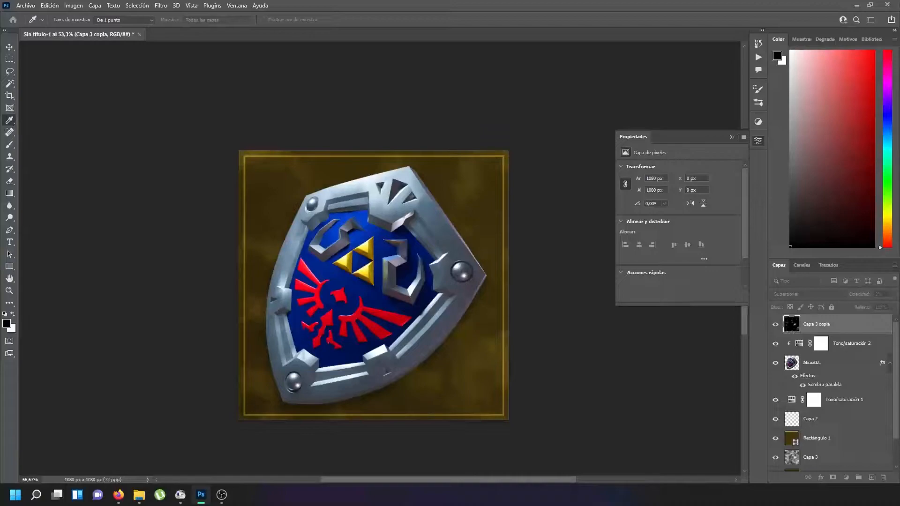
pyautogui.press('g')
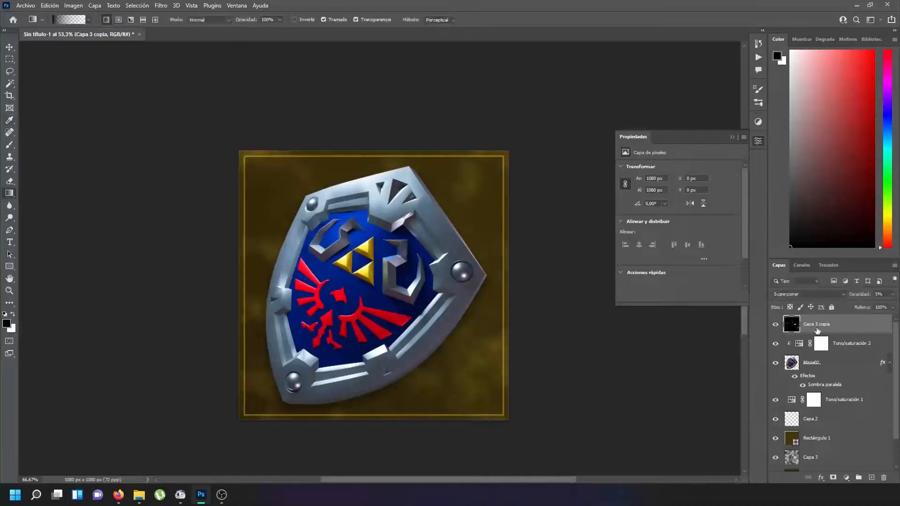
pyautogui.click(775, 324)
pyautogui.click(775, 324)
pyautogui.keyDown('ctrl'); pyautogui.click(792, 326); pyautogui.keyUp('ctrl')
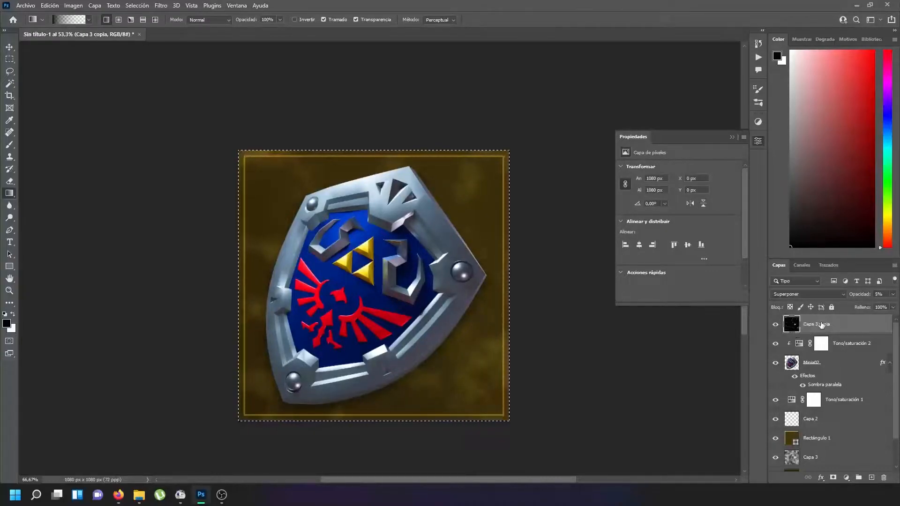
pyautogui.click(137, 5)
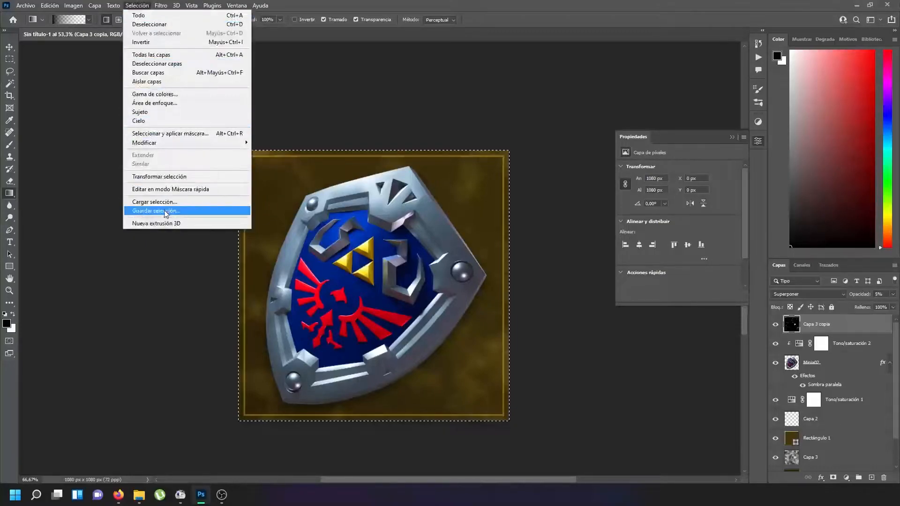
pyautogui.click(334, 105)
pyautogui.hotkey('ctrl', 'd')
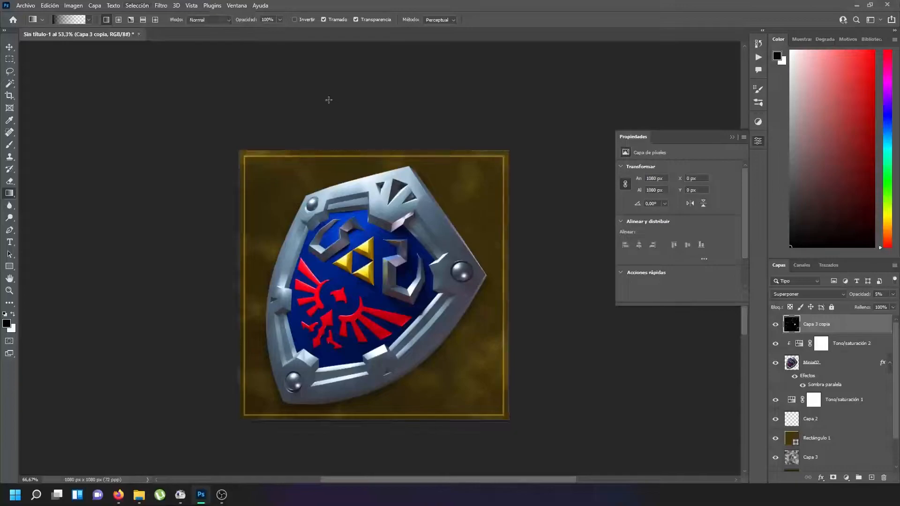
pyautogui.click(133, 7)
pyautogui.click(155, 94)
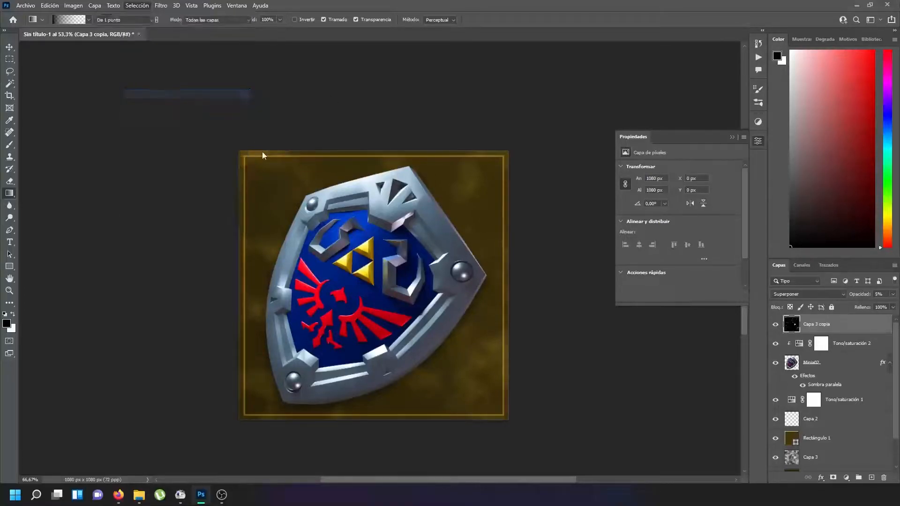
pyautogui.click(321, 178)
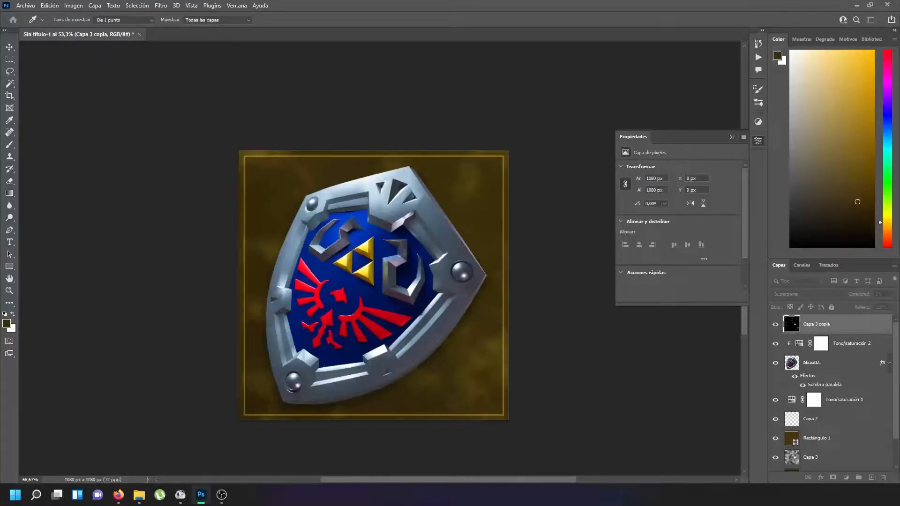
pyautogui.moveTo(227, 140); pyautogui.dragTo(191, 70)
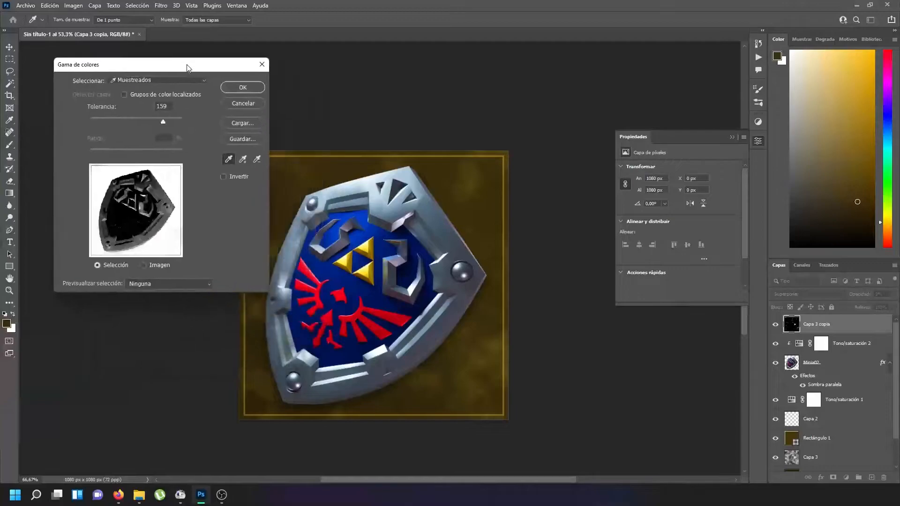
pyautogui.click(141, 266)
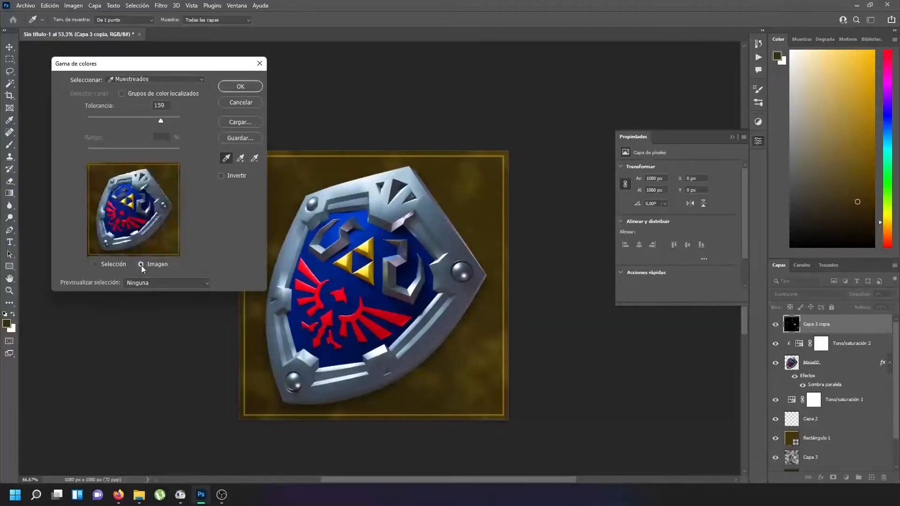
pyautogui.click(102, 266)
pyautogui.click(126, 96)
pyautogui.click(126, 97)
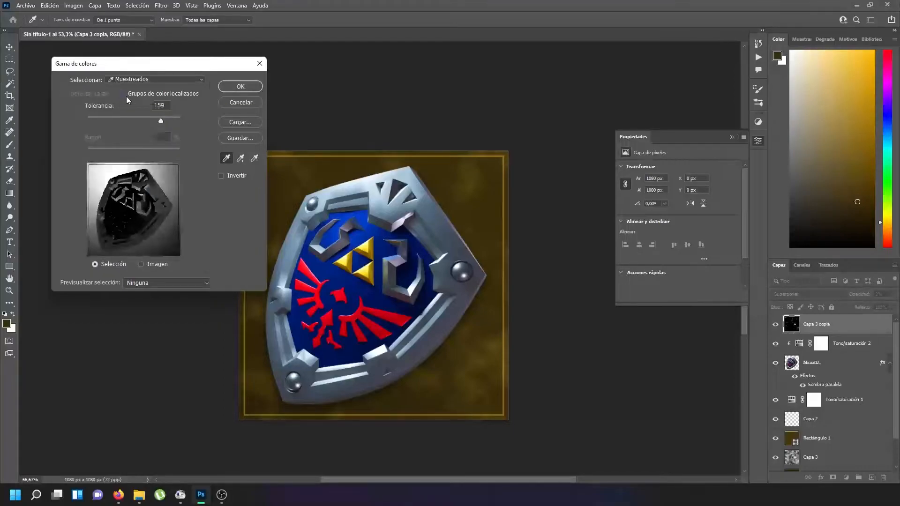
pyautogui.moveTo(116, 120); pyautogui.dragTo(92, 121)
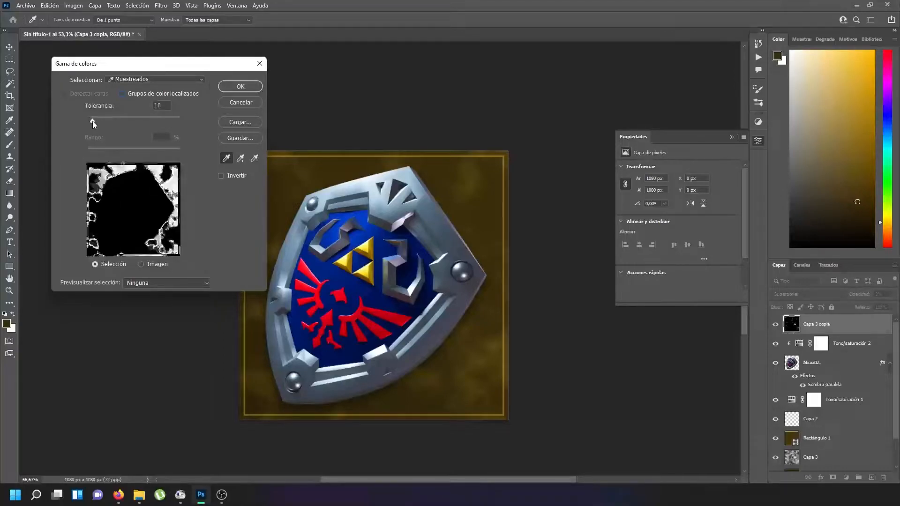
pyautogui.click(247, 102)
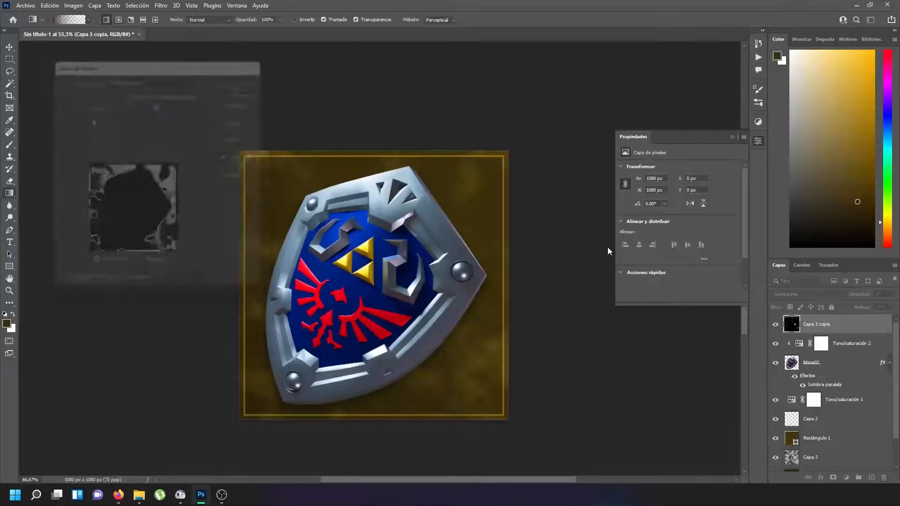
# Set Capa 3 copia's blend mode to Normal and its opacity to 100%
pyautogui.click(834, 291)
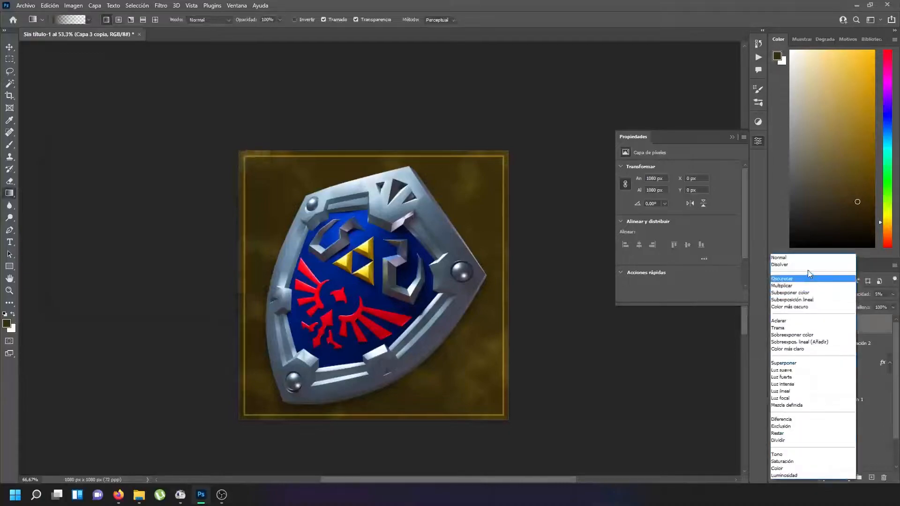
pyautogui.click(803, 258)
pyautogui.moveTo(861, 295); pyautogui.dragTo(896, 302)
# Apply a second tonal adjustment to Capa 3 copia that enlarges the bright cloud patches against the black
pyautogui.click(73, 6)
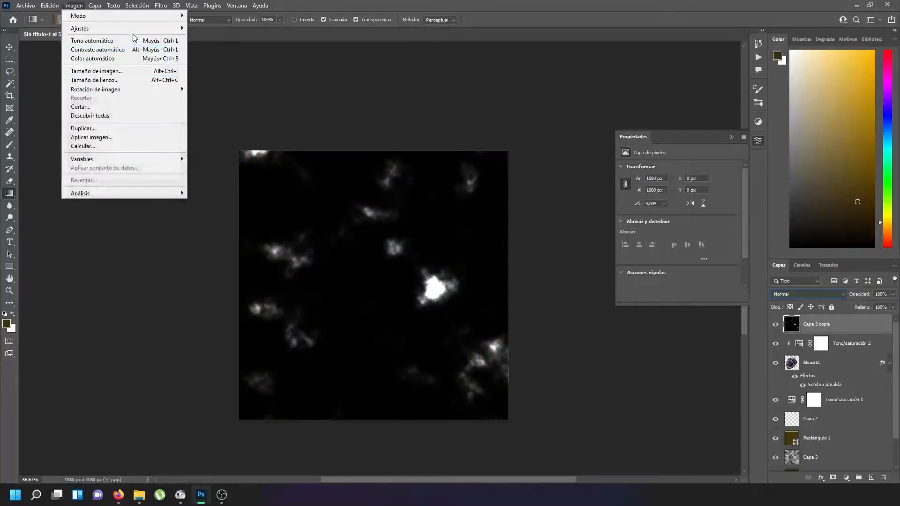
pyautogui.moveTo(182, 33)
pyautogui.click(219, 37)
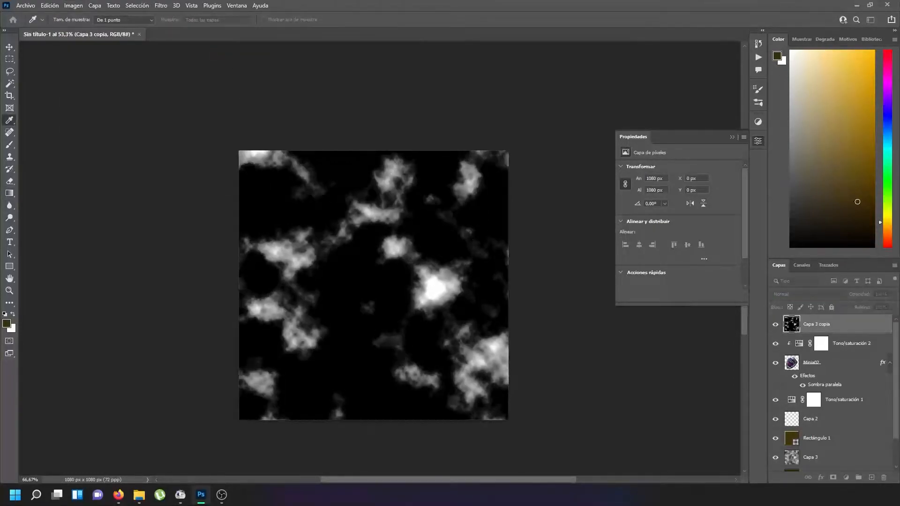
pyautogui.press('Return')
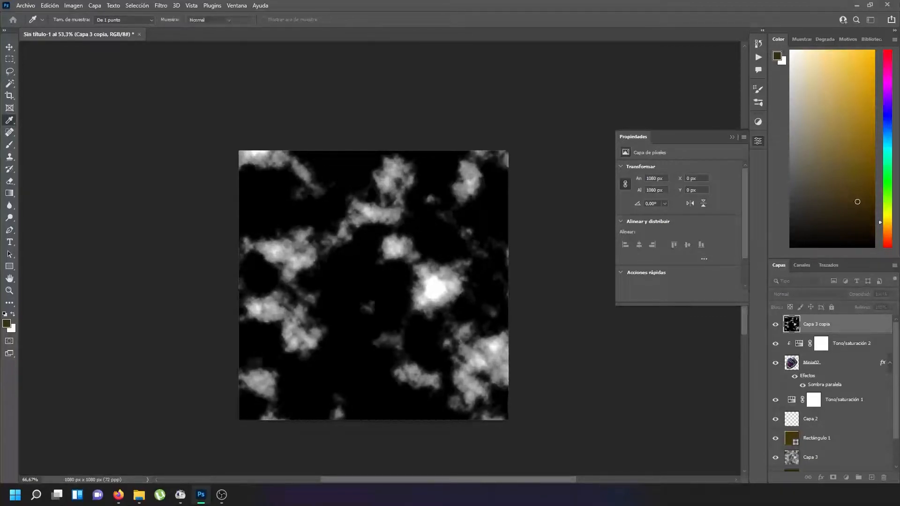
# Select the black areas of Capa 3 copia by colour range with a tolerance of 162
pyautogui.click(137, 6)
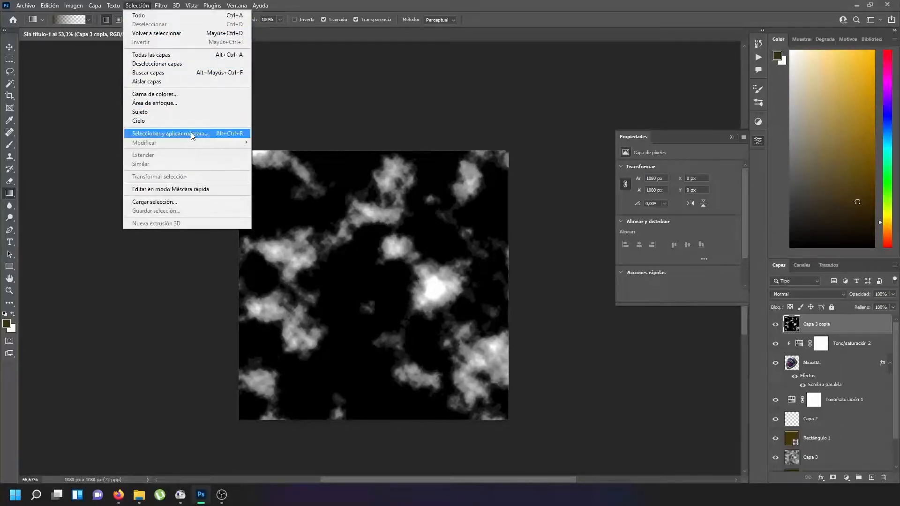
pyautogui.click(178, 96)
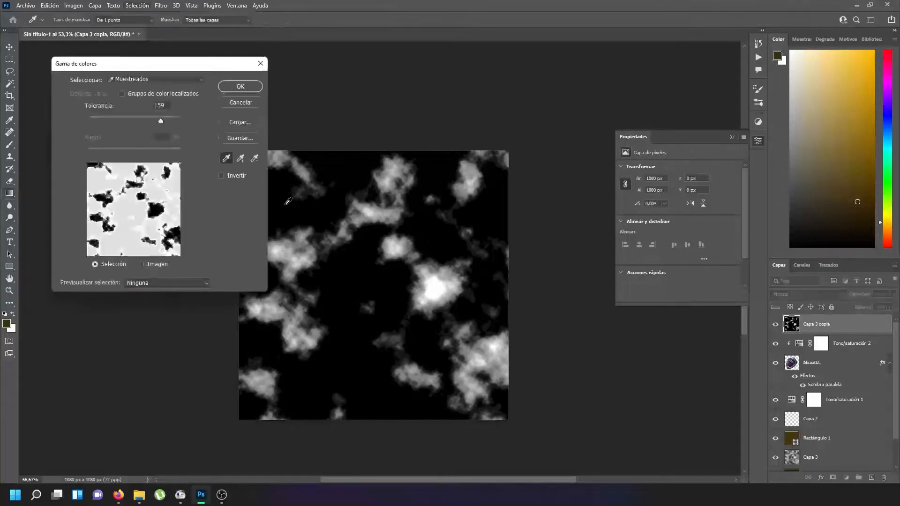
pyautogui.click(287, 201)
pyautogui.moveTo(164, 123)
pyautogui.mouseDown()
pyautogui.moveTo(178, 121)
pyautogui.moveTo(114, 125)
pyautogui.moveTo(162, 127)
pyautogui.mouseUp()
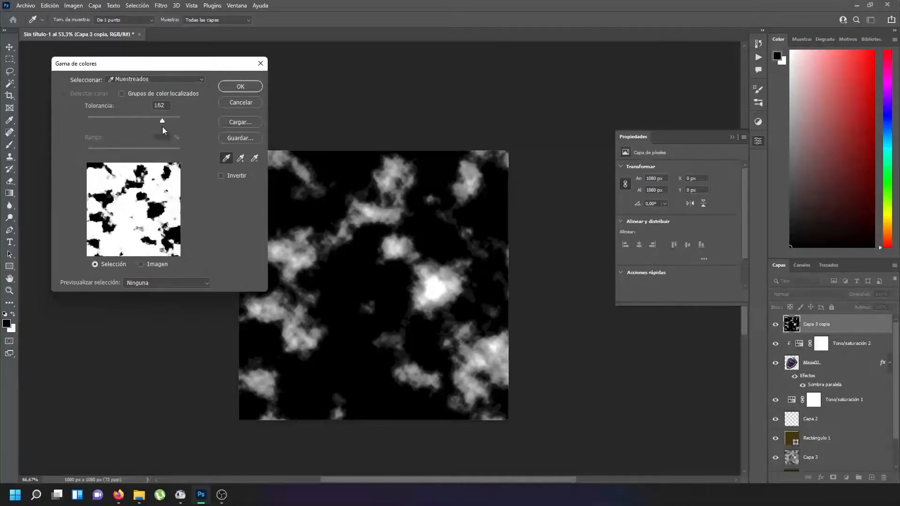
pyautogui.click(240, 86)
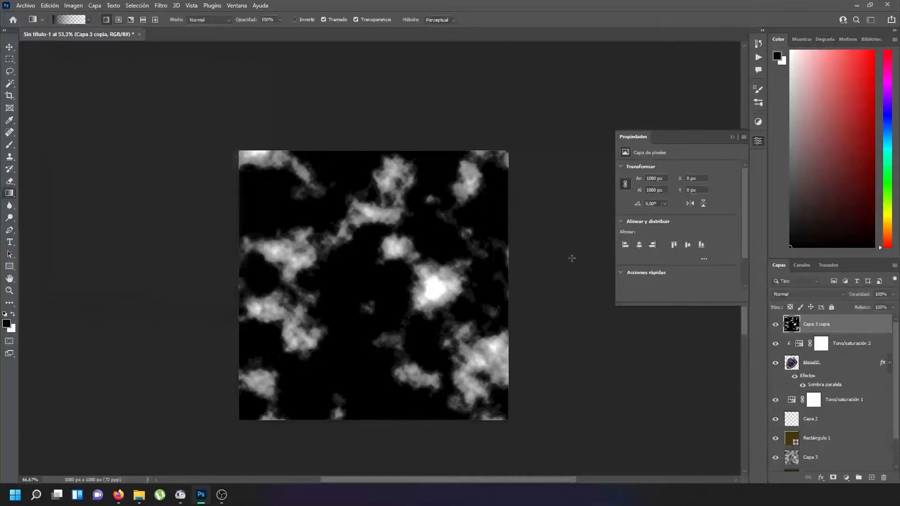
# Add a new layer masked by the selection, hide Capa 3 copia, and make the new layer's pixels active
pyautogui.click(871, 477)
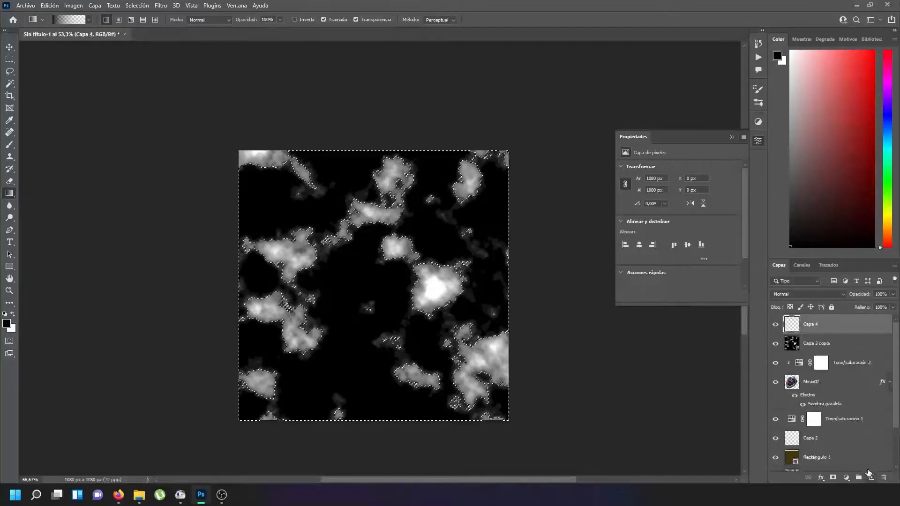
pyautogui.click(833, 477)
pyautogui.click(791, 343)
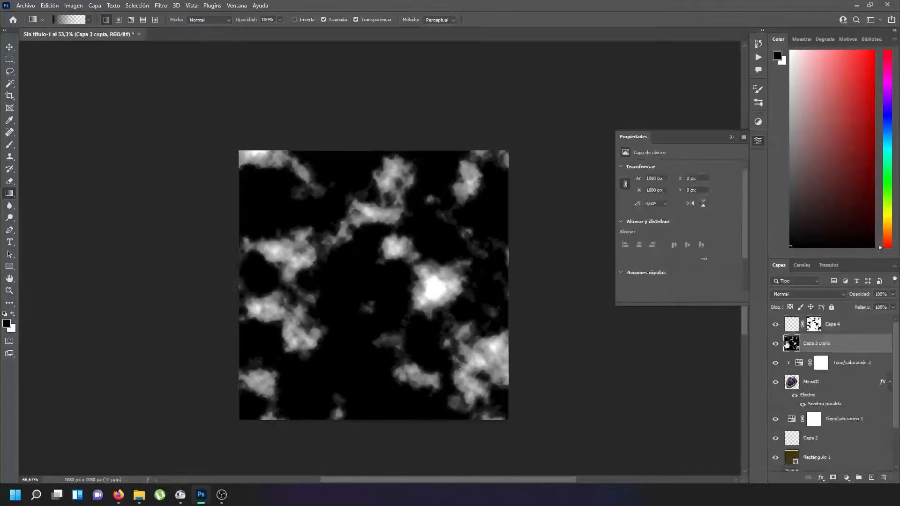
pyautogui.click(776, 343)
pyautogui.click(791, 327)
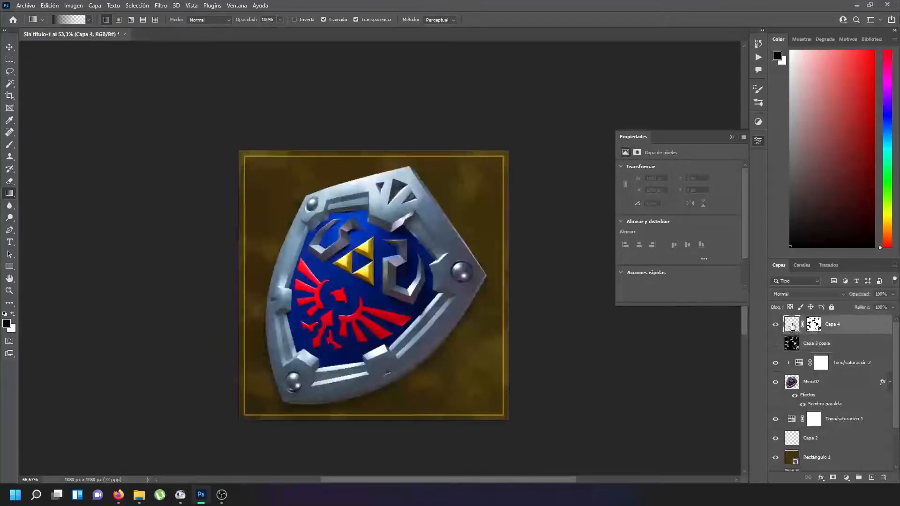
# Fill the masked layer Capa 4 with bright red using the Paint Bucket tool
pyautogui.click(873, 50)
pyautogui.rightClick(9, 196)
pyautogui.click(66, 203)
pyautogui.click(300, 219)
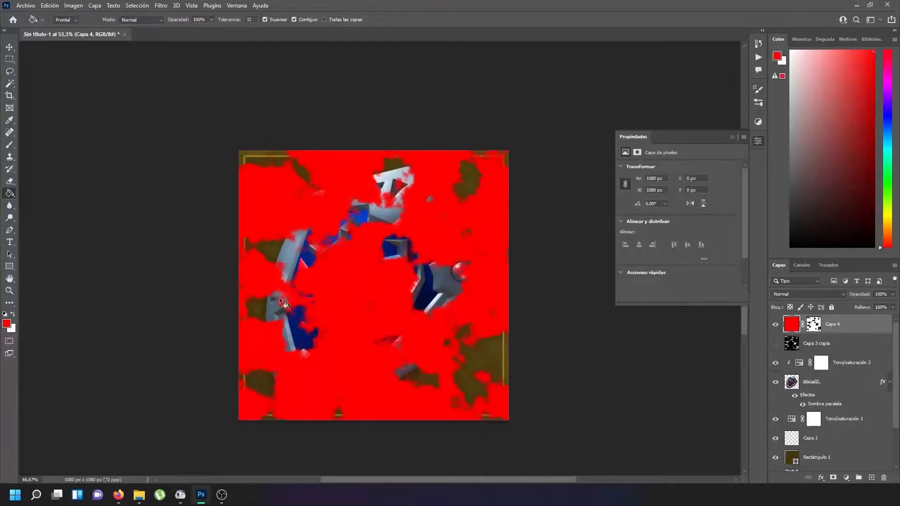
# Choose a medium dark green foreground colour and refill Capa 4 with it
pyautogui.moveTo(884, 233)
pyautogui.mouseDown()
pyautogui.moveTo(896, 145)
pyautogui.moveTo(896, 163)
pyautogui.mouseUp()
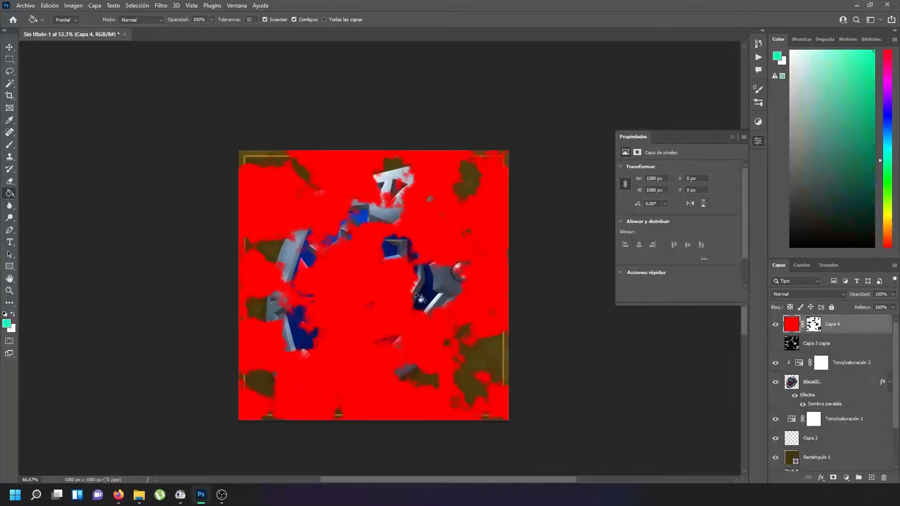
pyautogui.click(881, 164)
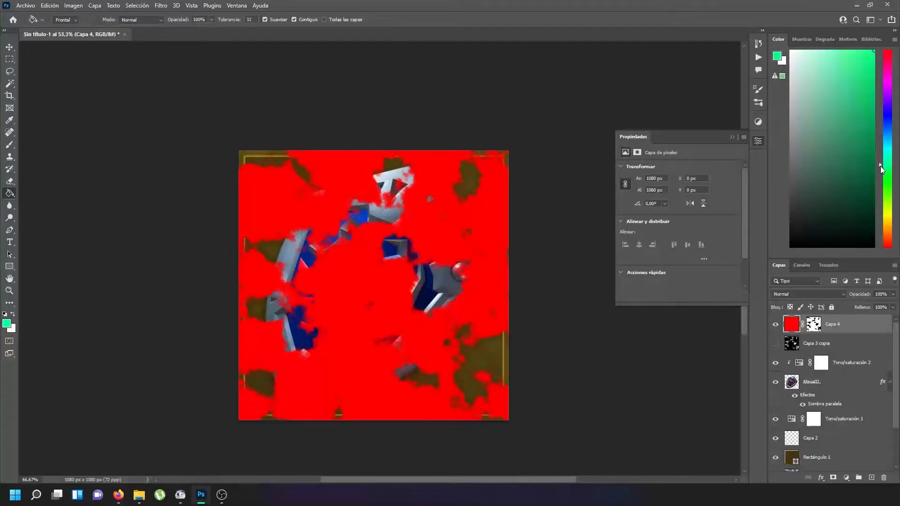
pyautogui.moveTo(851, 131)
pyautogui.mouseDown()
pyautogui.moveTo(855, 120)
pyautogui.moveTo(857, 141)
pyautogui.mouseUp()
pyautogui.moveTo(876, 170); pyautogui.dragTo(877, 180)
pyautogui.click(383, 328)
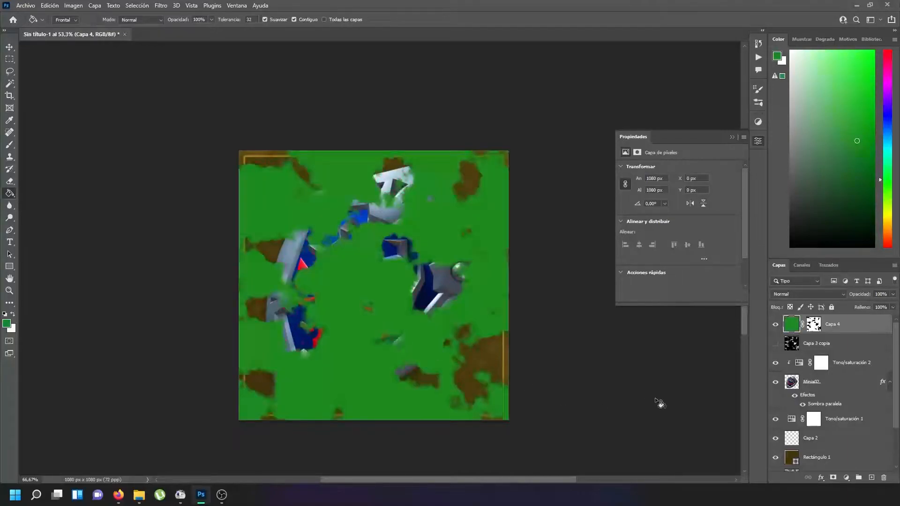
# Set Capa 4 to the Superponer blend mode with 10% opacity
pyautogui.click(837, 295)
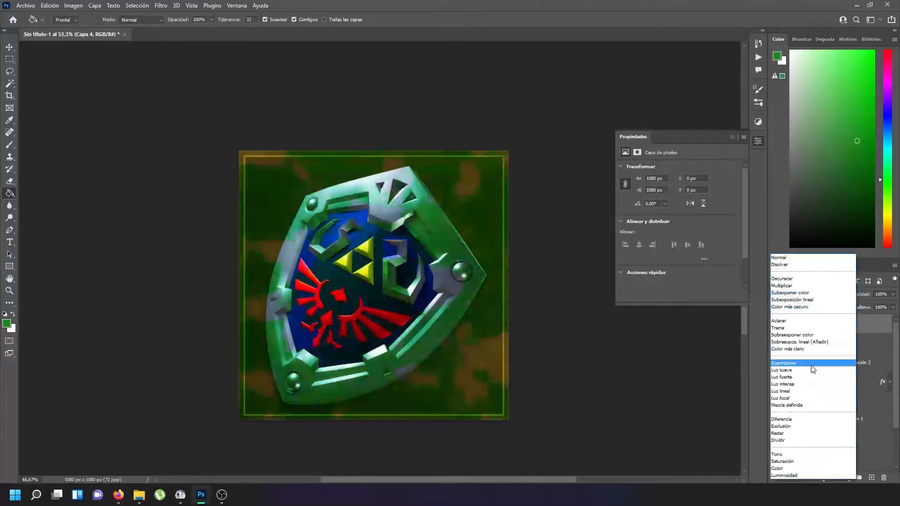
pyautogui.click(813, 364)
pyautogui.moveTo(888, 293); pyautogui.dragTo(840, 292)
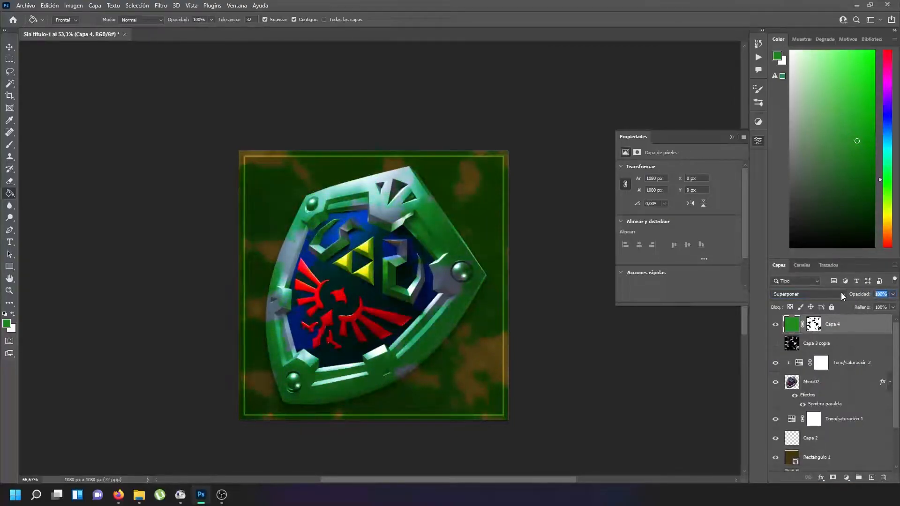
pyautogui.write('10')
pyautogui.press('Return')
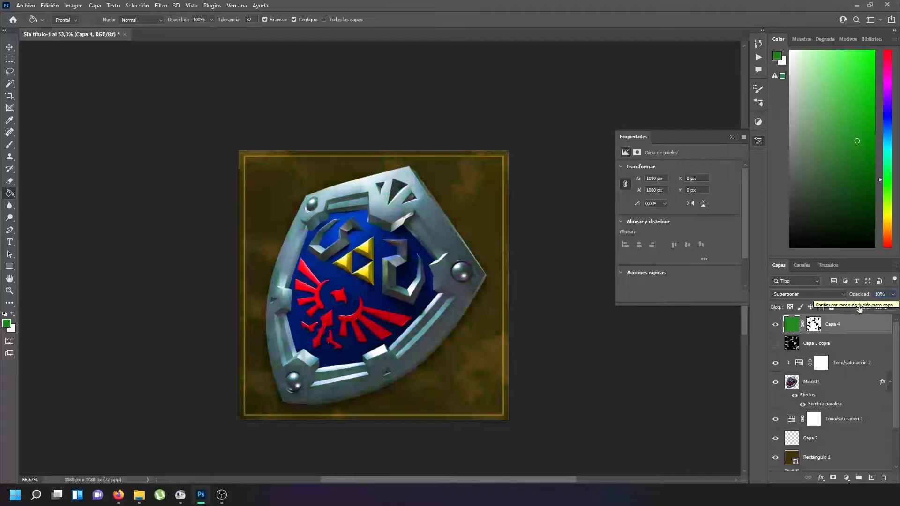
# Try Capa 4 at 15% opacity, compare the image with the layer hidden and shown, and set its opacity back to 10%
pyautogui.click(886, 294)
pyautogui.write('15')
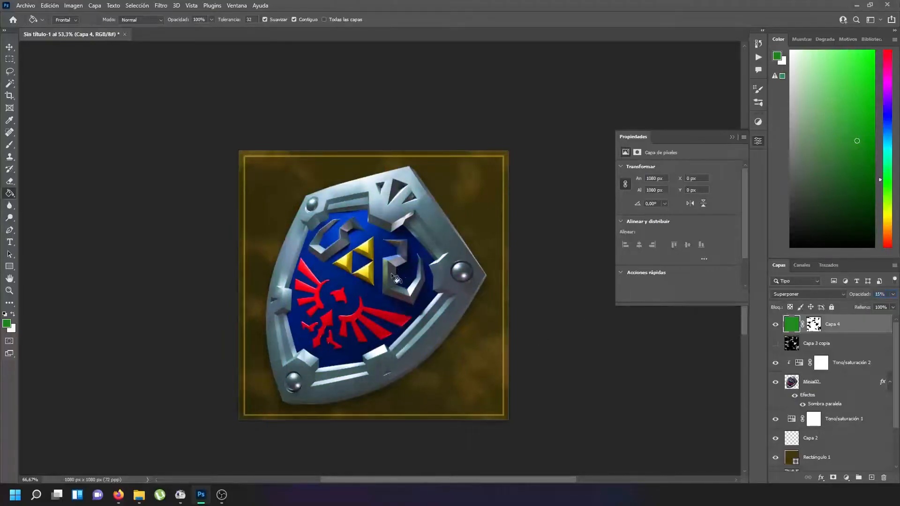
pyautogui.click(862, 295)
pyautogui.moveTo(861, 296); pyautogui.dragTo(858, 297)
pyautogui.click(775, 326)
pyautogui.click(775, 326)
pyautogui.click(774, 327)
pyautogui.click(773, 327)
pyautogui.click(885, 294)
pyautogui.write('10')
pyautogui.press('Return')
# Select Capa 2 and ready the Gradient tool with white as foreground and black as background colour
pyautogui.scroll(-3, 843, 429)
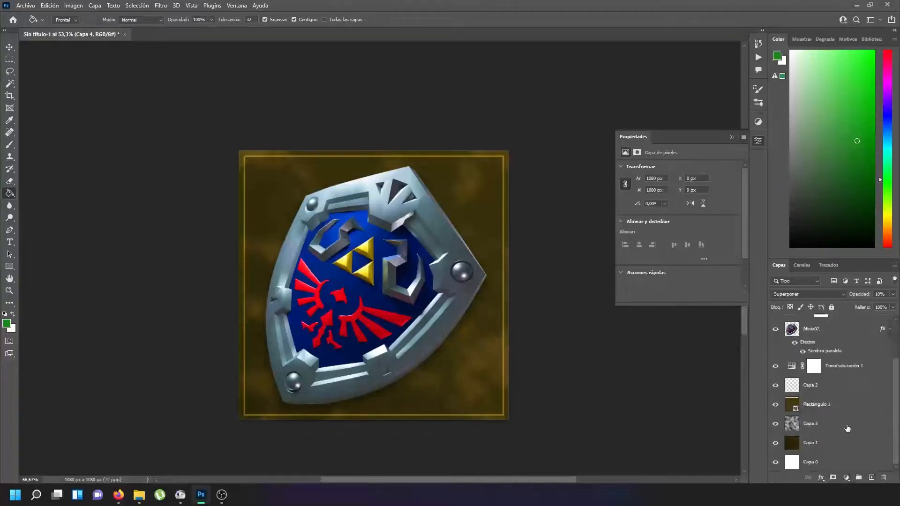
pyautogui.click(837, 391)
pyautogui.scroll(1, 837, 394)
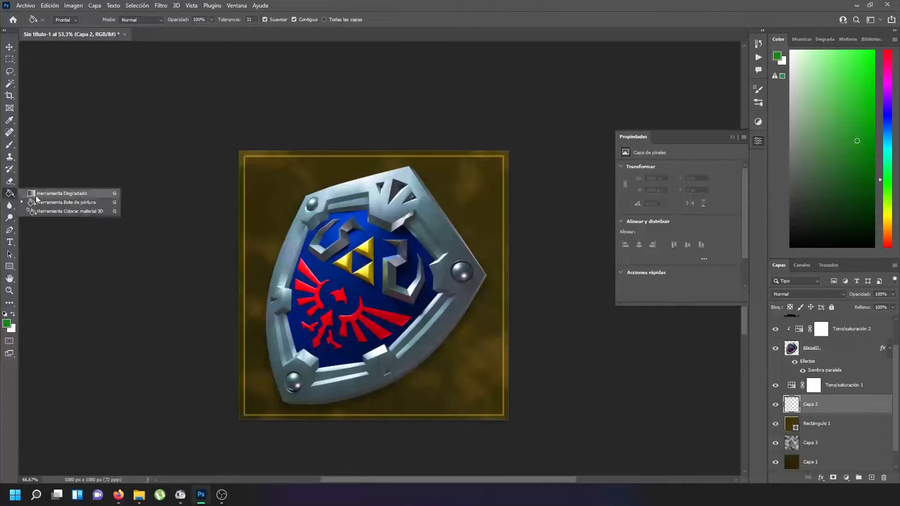
pyautogui.click(57, 194)
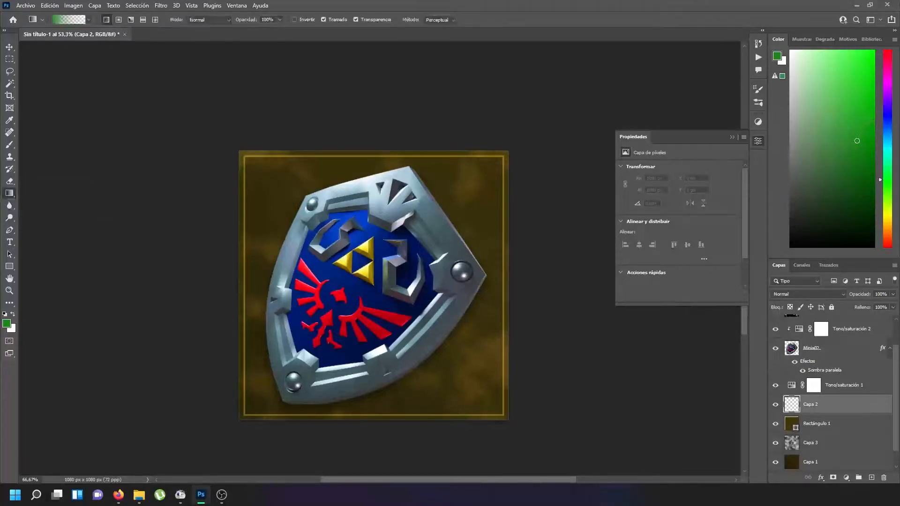
pyautogui.click(5, 314)
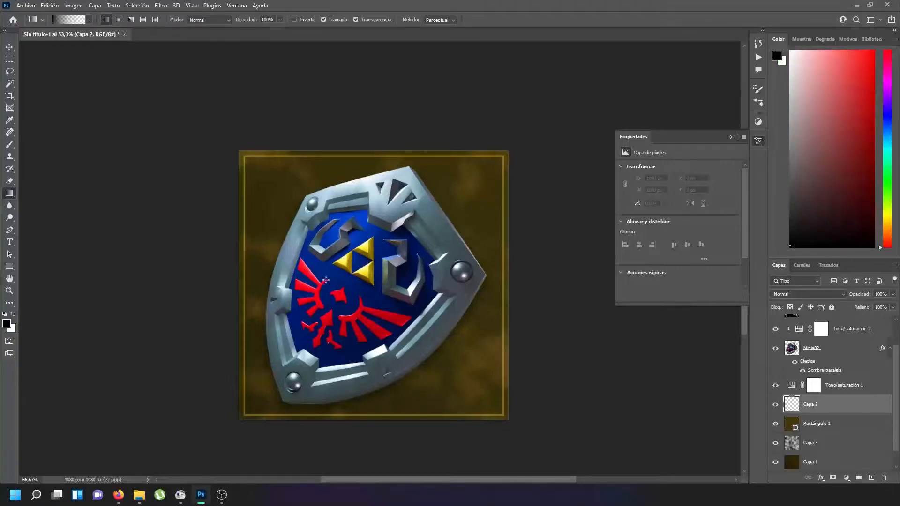
pyautogui.click(13, 314)
# Try a black-to-transparent gradient on Capa 2 from the shield's centre outward and undo it
pyautogui.keyDown('alt'); pyautogui.click(466, 211); pyautogui.keyUp('alt')
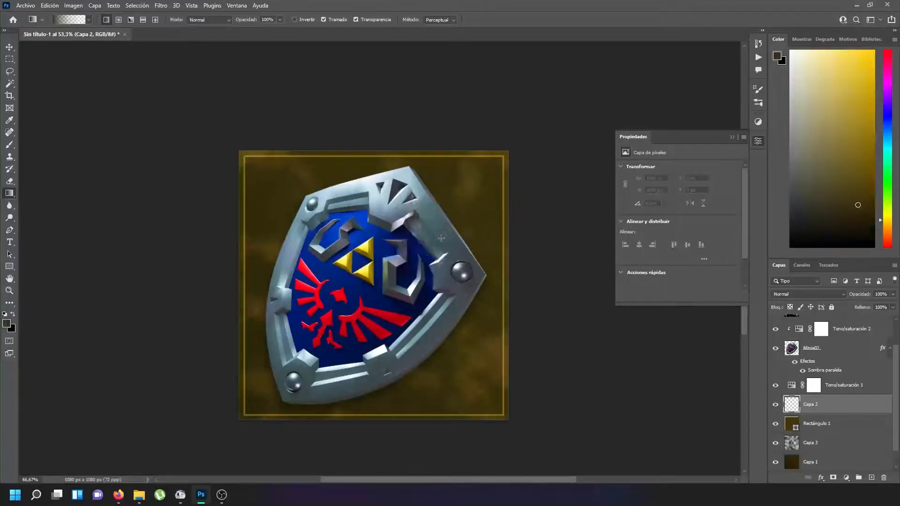
pyautogui.click(5, 314)
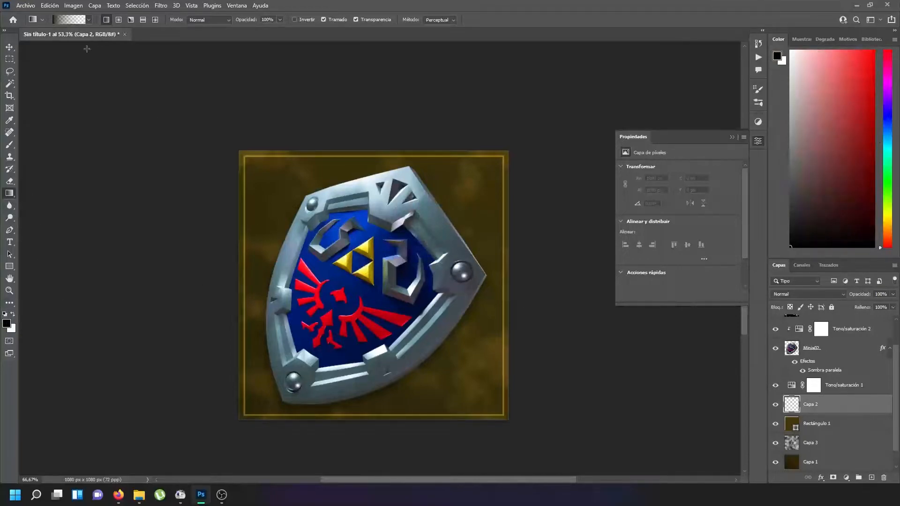
pyautogui.moveTo(359, 285); pyautogui.dragTo(444, 214)
pyautogui.hotkey('ctrl', 'z')
# Draw a white-to-transparent radial gradient on Capa 2 from the shield's centre toward the canvas's upper-right corner, redoing it until the glow fits
pyautogui.click(13, 315)
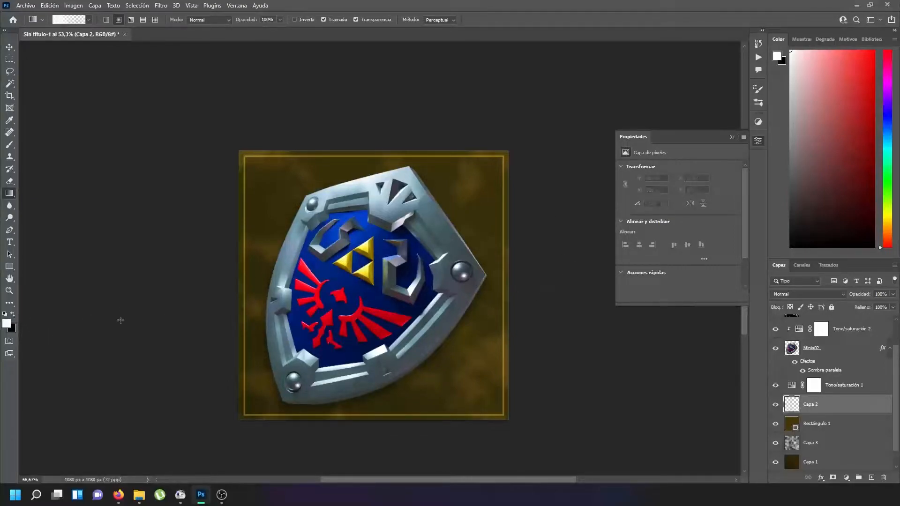
pyautogui.moveTo(363, 301); pyautogui.dragTo(487, 196)
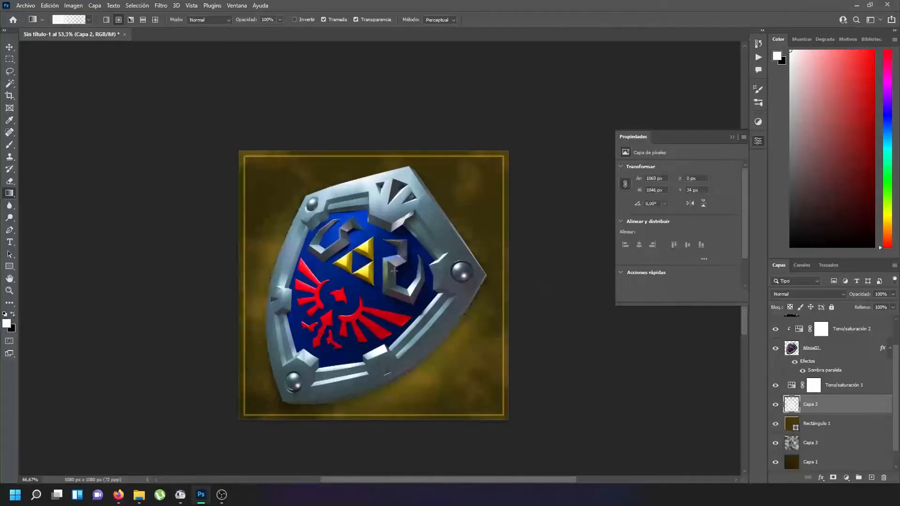
pyautogui.hotkey('ctrl', 'z')
pyautogui.moveTo(357, 272); pyautogui.dragTo(487, 171)
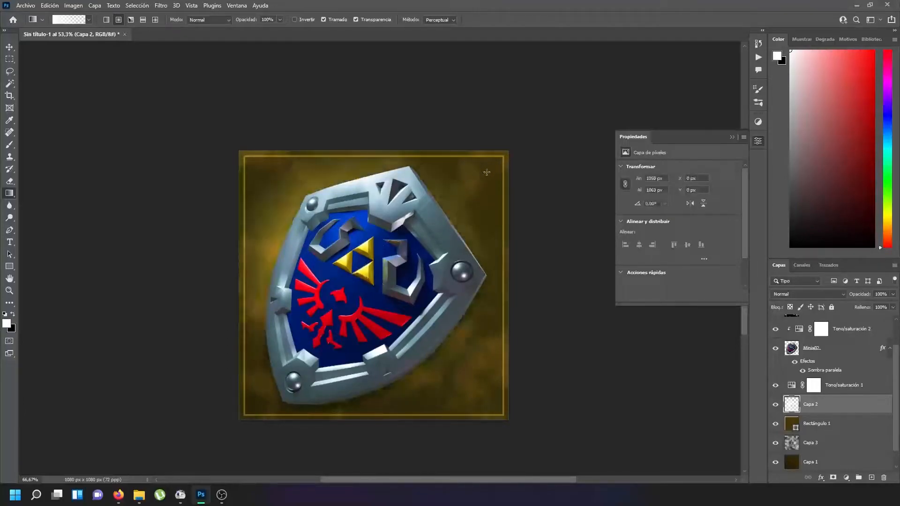
pyautogui.hotkey('ctrl', 'z')
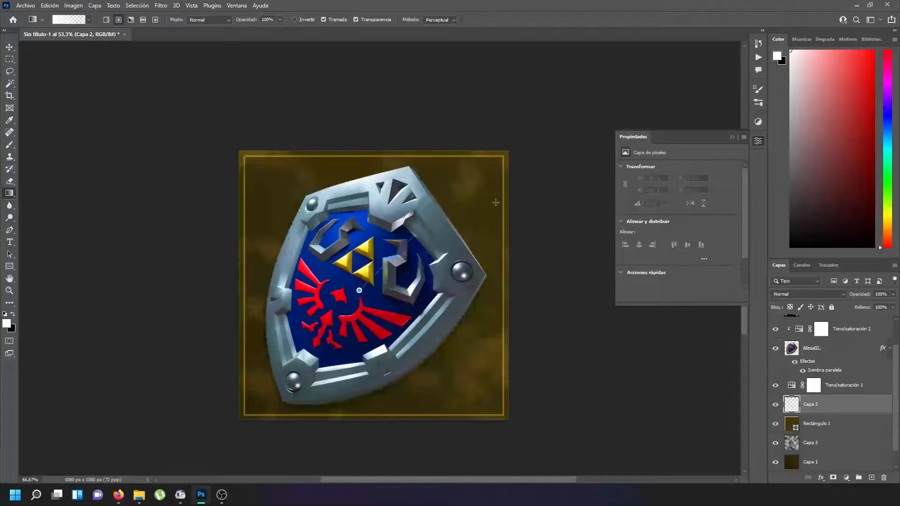
pyautogui.moveTo(494, 203); pyautogui.dragTo(496, 202)
pyautogui.moveTo(353, 288); pyautogui.dragTo(486, 182)
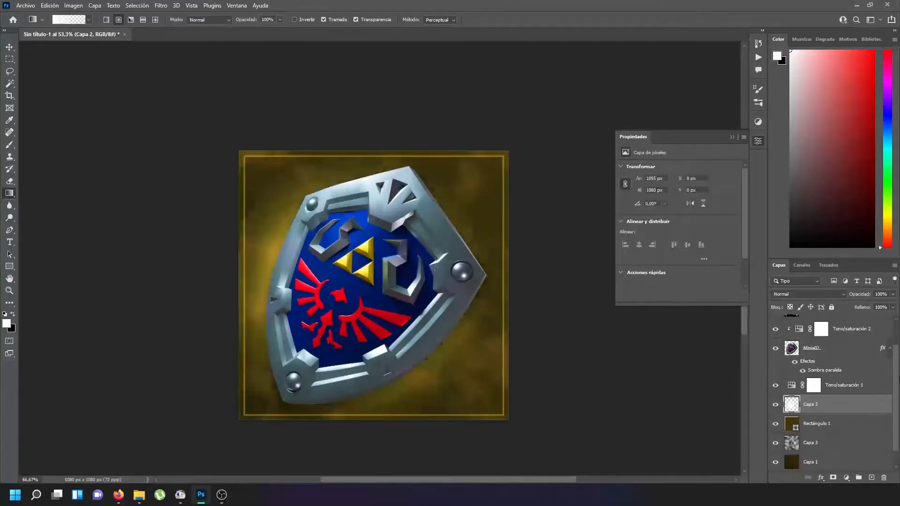
# Set Capa 2 to the Luz fuerte blend mode with 40% opacity
pyautogui.click(826, 295)
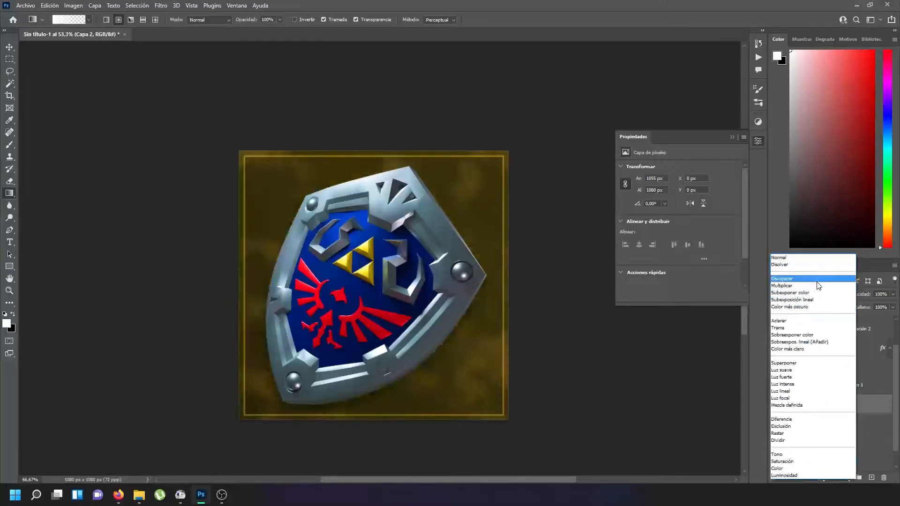
pyautogui.click(793, 379)
pyautogui.moveTo(867, 301); pyautogui.dragTo(729, 307)
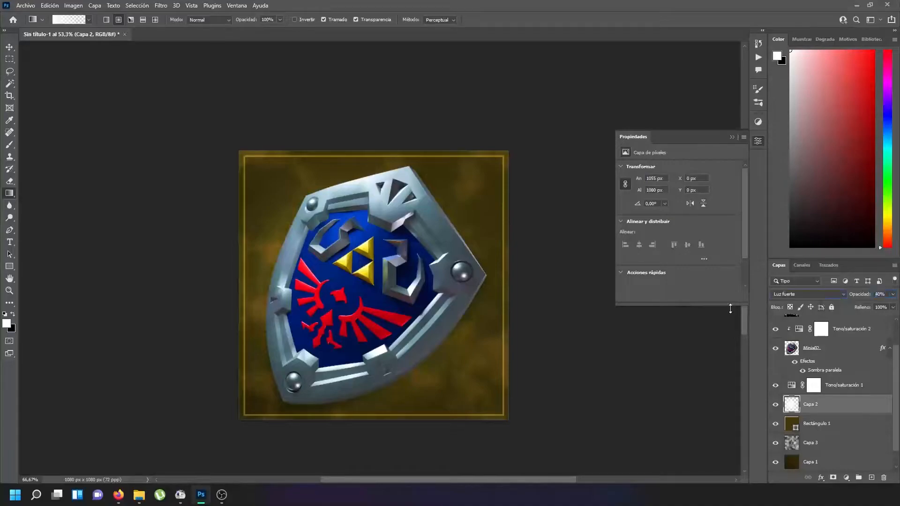
pyautogui.click(732, 137)
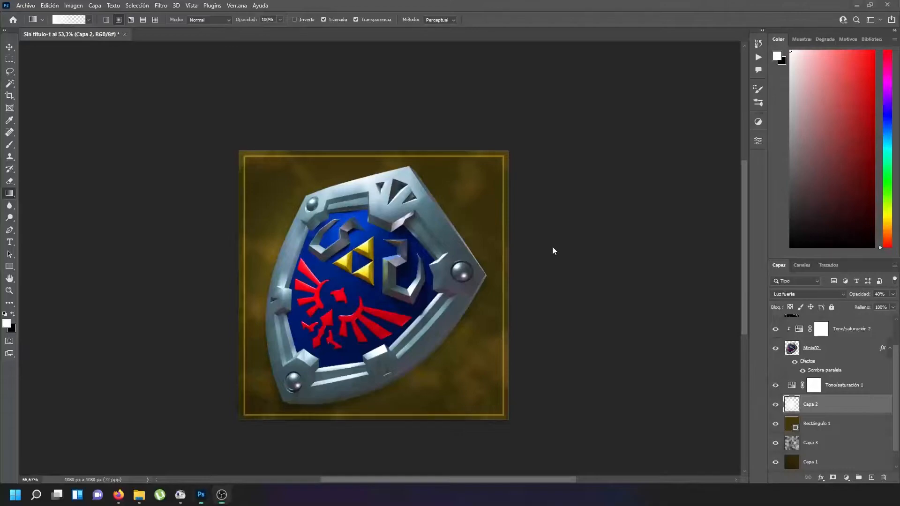
# Examine the shield and the background glow up close and as a whole
pyautogui.hotkey('ctrl', '+')
pyautogui.hotkey('ctrl', '+')
pyautogui.hotkey('ctrl', '+')
pyautogui.hotkey('ctrl', '+')
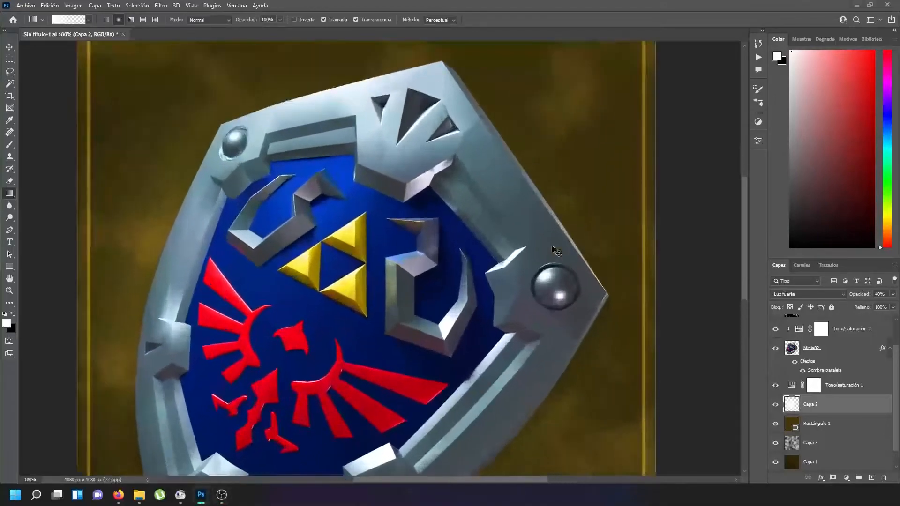
pyautogui.hotkey('ctrl', '-')
pyautogui.hotkey('ctrl', '-')
pyautogui.hotkey('ctrl', '-')
pyautogui.hotkey('ctrl', '-')
pyautogui.hotkey('ctrl', '-')
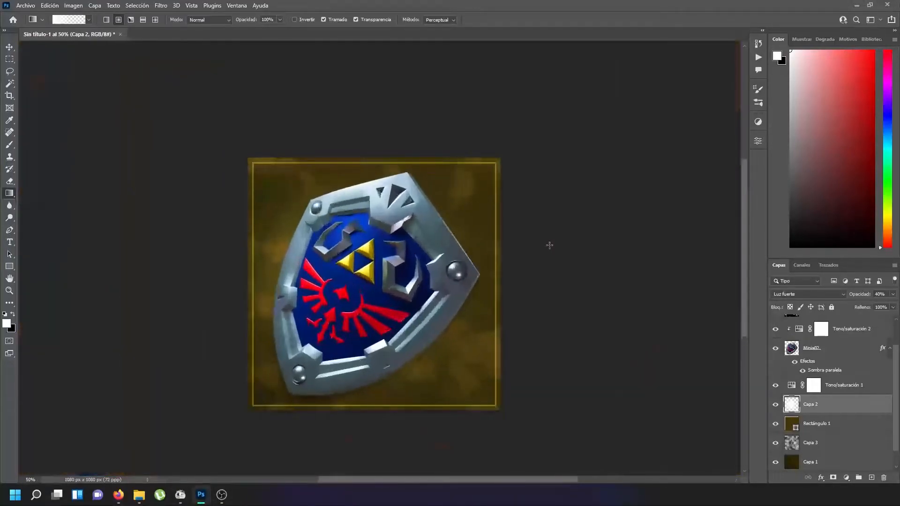
# Slightly round all four corners of the Rectángulo 1 frame through its shape properties
pyautogui.click(821, 428)
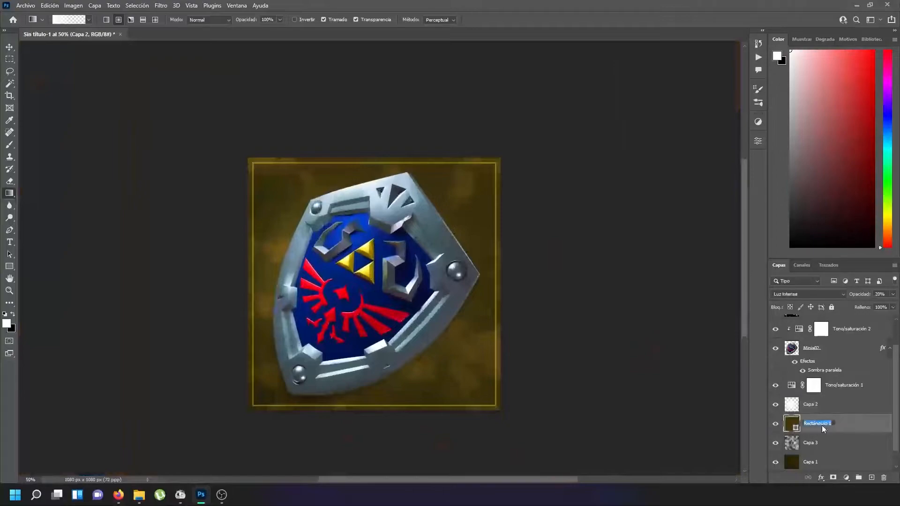
pyautogui.press('i')
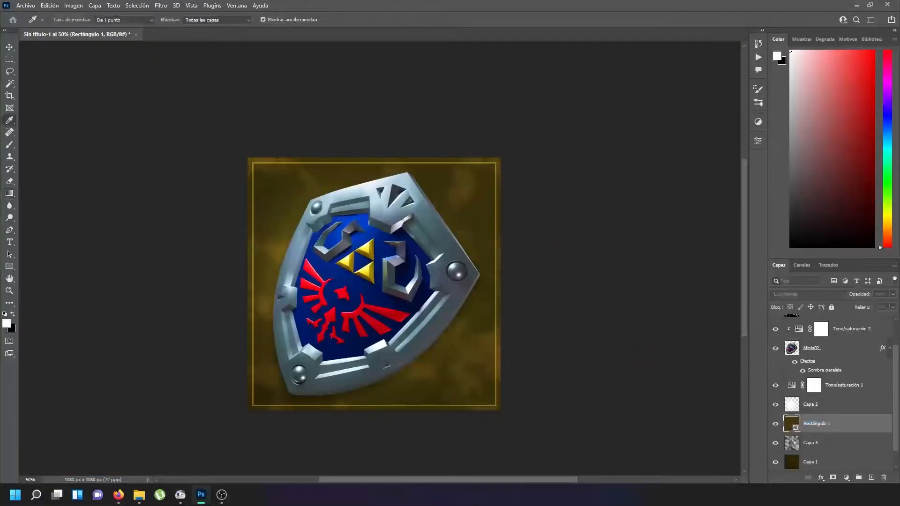
pyautogui.press('g')
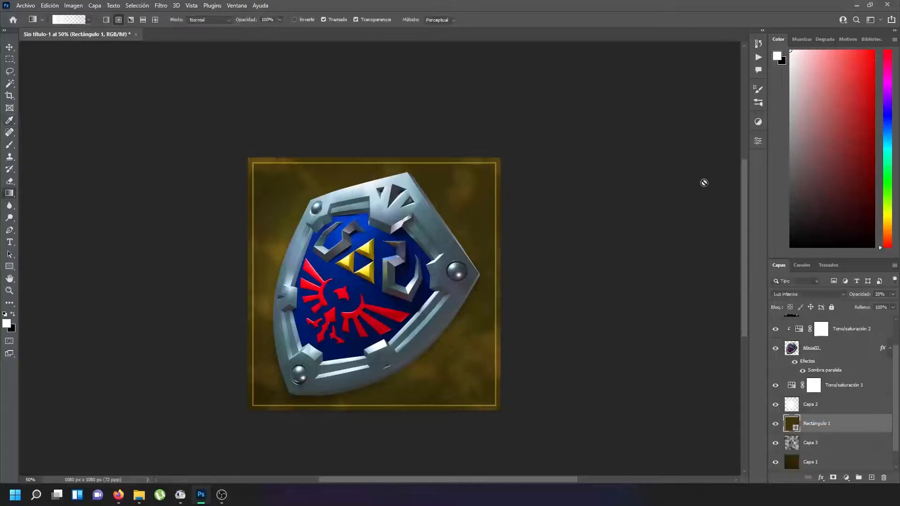
pyautogui.click(759, 142)
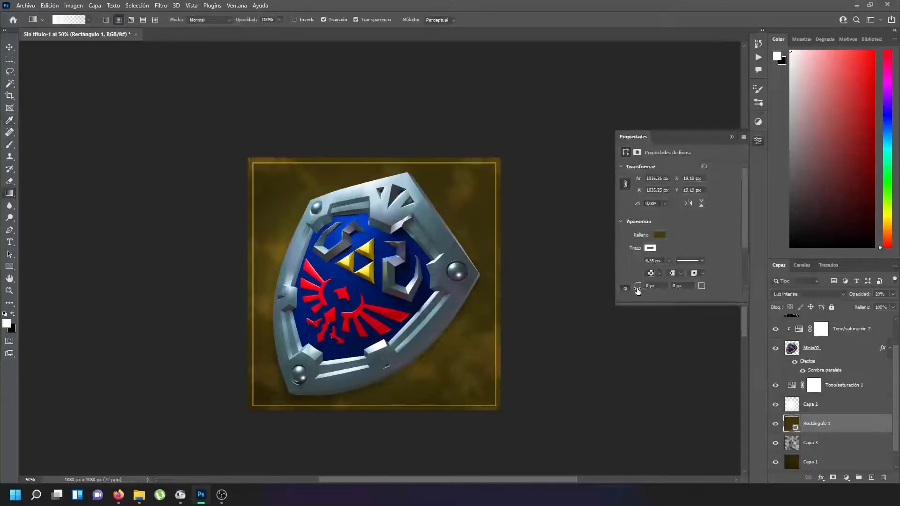
pyautogui.moveTo(638, 286); pyautogui.dragTo(676, 281)
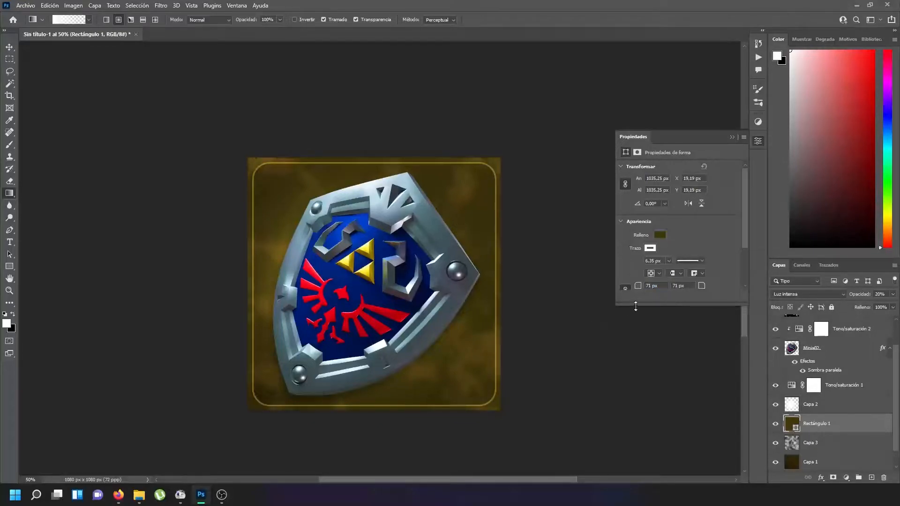
pyautogui.moveTo(641, 286)
pyautogui.mouseDown()
pyautogui.moveTo(624, 287)
pyautogui.moveTo(636, 287)
pyautogui.mouseUp()
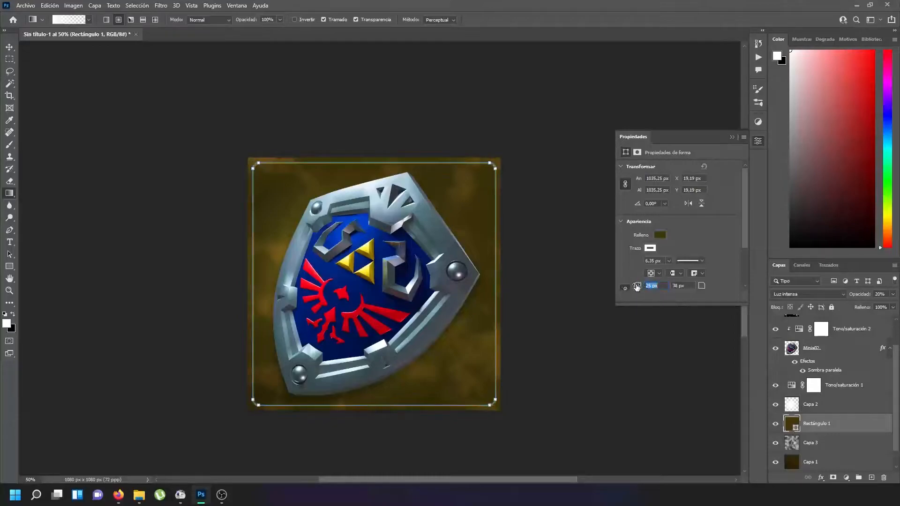
pyautogui.click(732, 137)
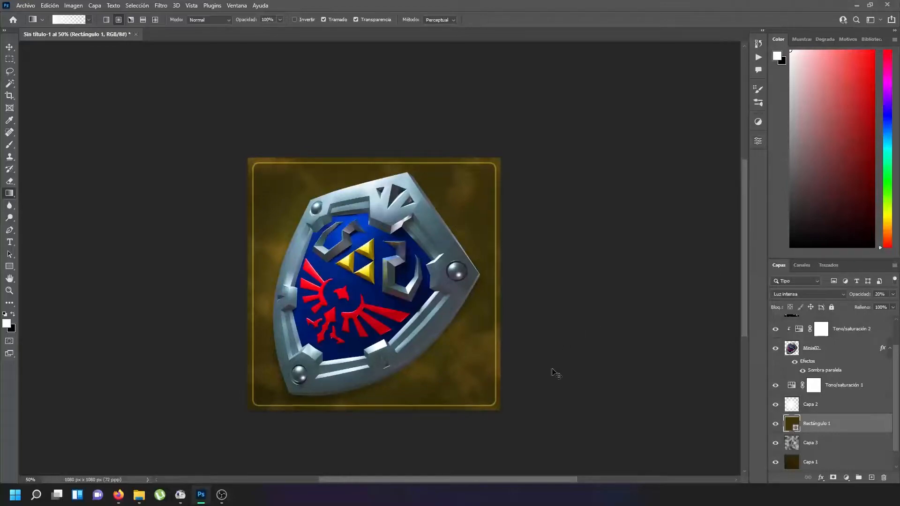
# Scale the Rectángulo 1 frame down to about 98% around its centre
pyautogui.hotkey('ctrl', 't')
pyautogui.moveTo(498, 409); pyautogui.dragTo(494, 405)
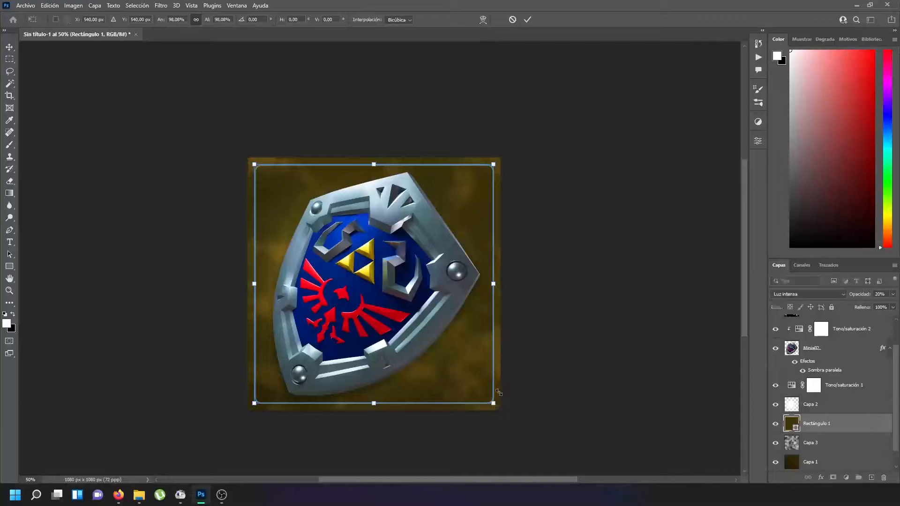
pyautogui.click(527, 20)
pyautogui.press('g')
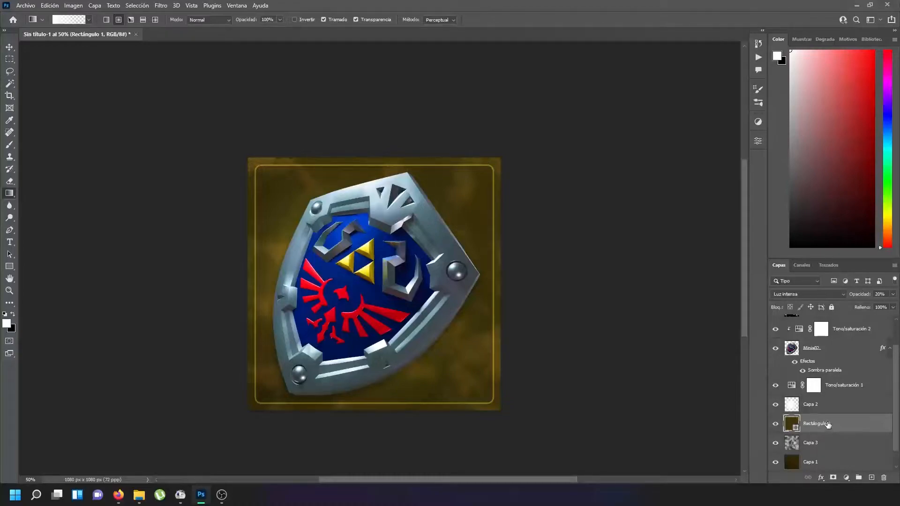
# Change the fill colour of Rectángulo 1 to a very dark brown
pyautogui.doubleClick(828, 425)
pyautogui.doubleClick(789, 423)
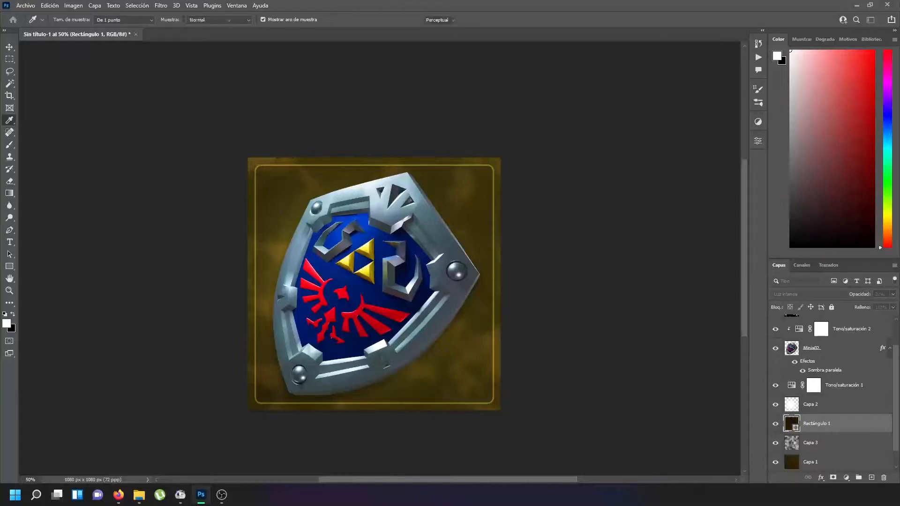
pyautogui.press('Return')
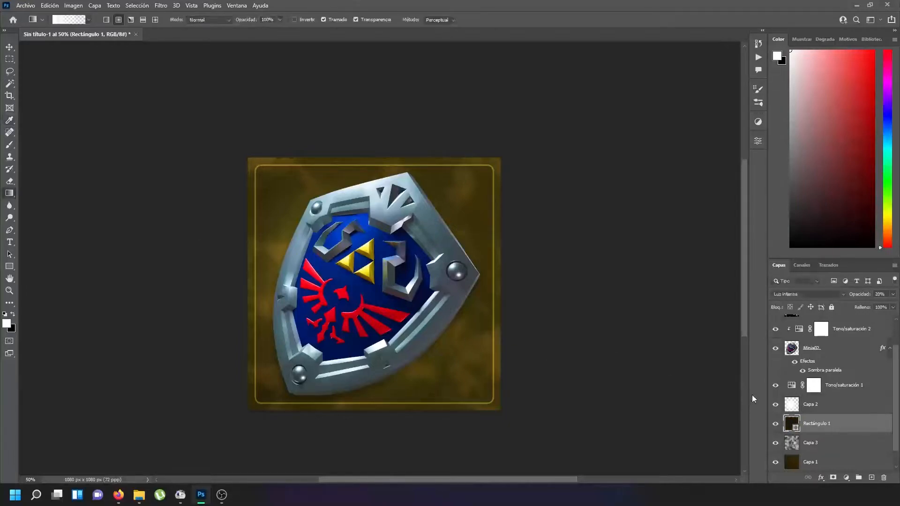
# Try the Luz lineal blend mode on Rectángulo 1 and revert the frame's scaling, fill and blending changes
pyautogui.click(838, 294)
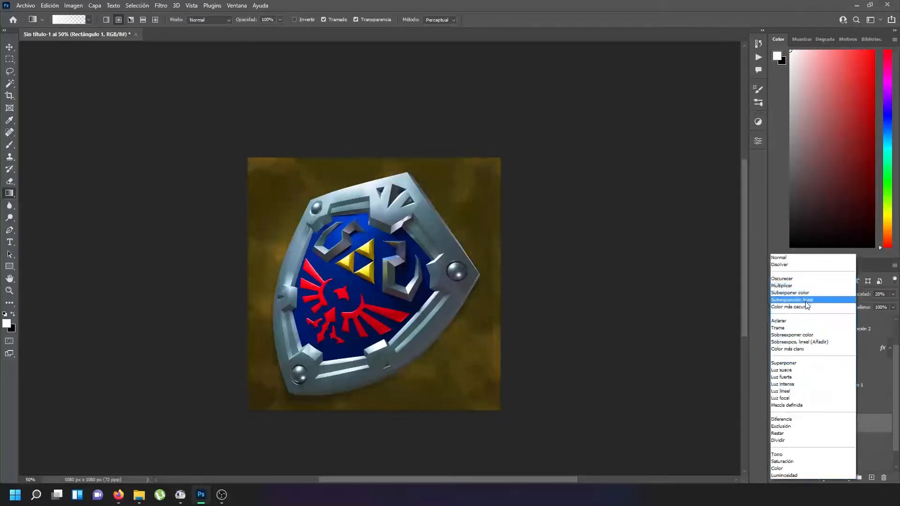
pyautogui.click(791, 391)
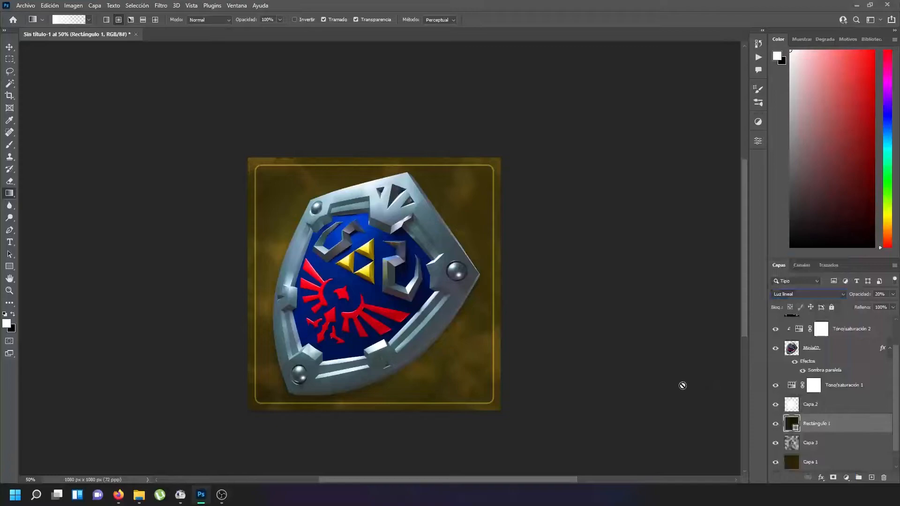
pyautogui.press('Up')
pyautogui.click(682, 385)
pyautogui.click(467, 190)
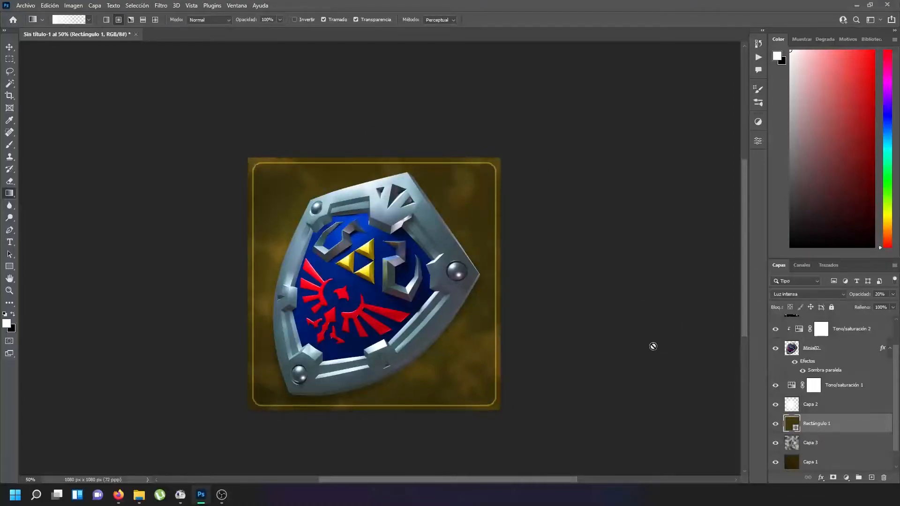
# Increase the opacity of the drop shadow (Sombra paralela) on the Minia02 shield layer
pyautogui.scroll(2, 820, 419)
pyautogui.click(835, 390)
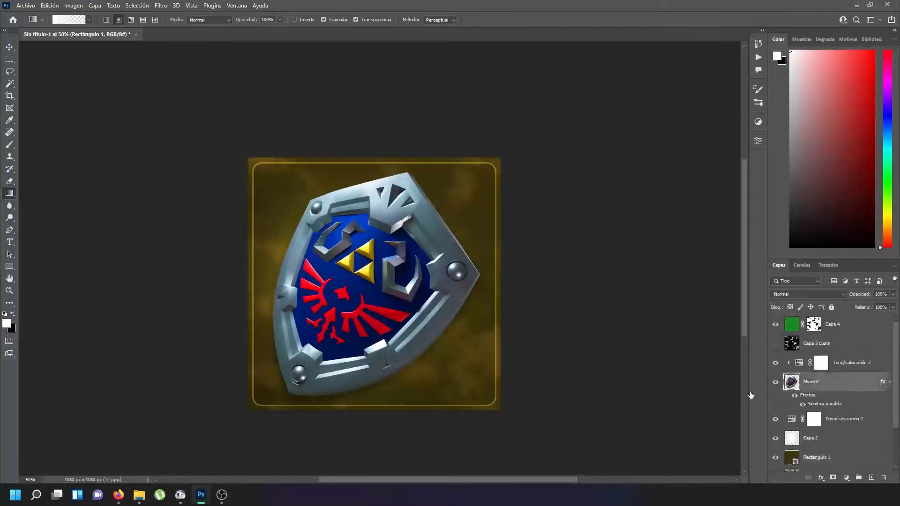
pyautogui.doubleClick(832, 397)
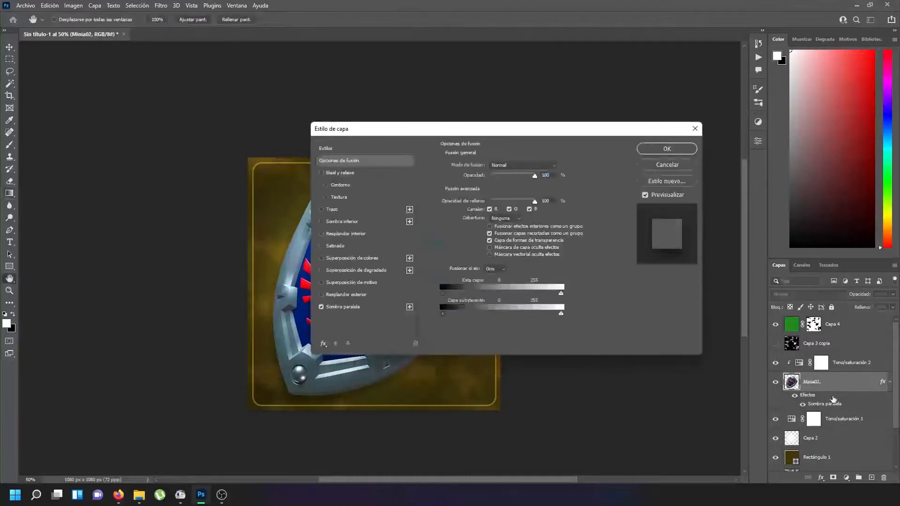
pyautogui.moveTo(512, 131); pyautogui.dragTo(679, 113)
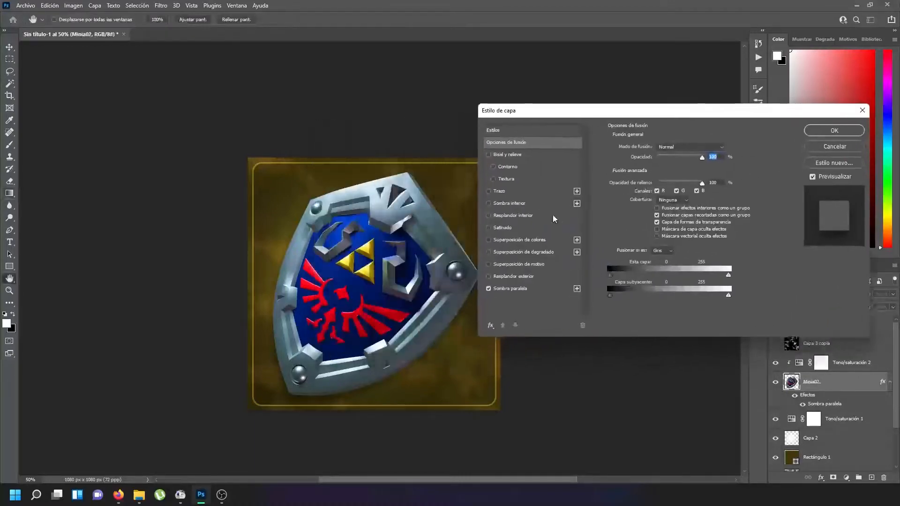
pyautogui.click(528, 289)
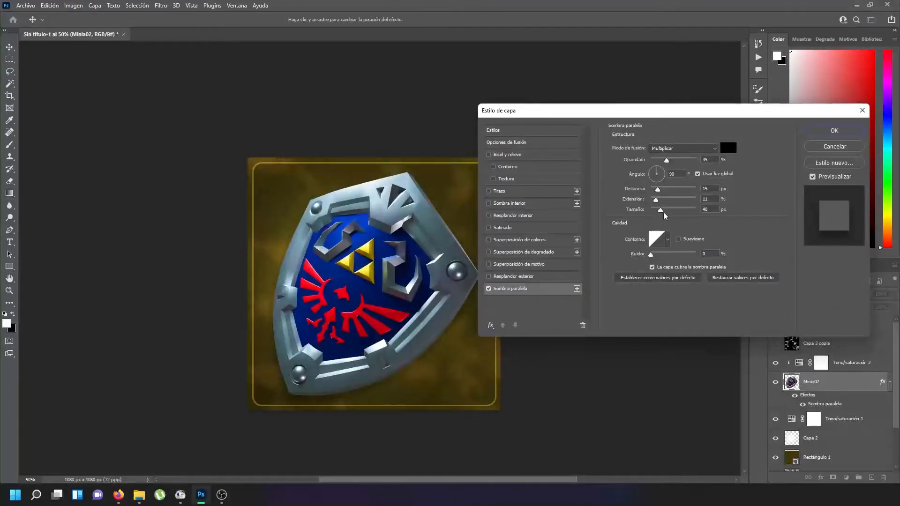
pyautogui.moveTo(666, 161)
pyautogui.mouseDown()
pyautogui.moveTo(641, 165)
pyautogui.moveTo(707, 158)
pyautogui.moveTo(696, 175)
pyautogui.moveTo(698, 162)
pyautogui.moveTo(676, 162)
pyautogui.mouseUp()
pyautogui.click(825, 132)
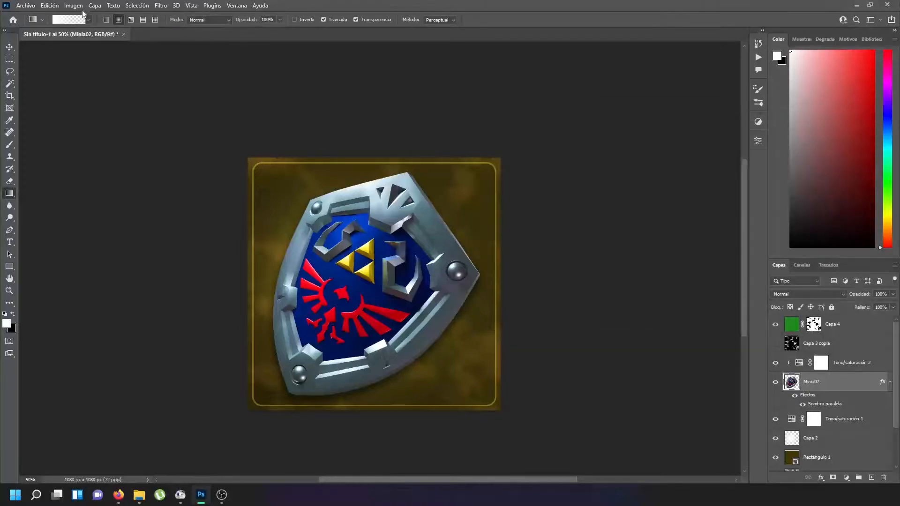
# Save a copy of the thumbnail as a PNG named 01 in the ZeldaShield Miniaturas folder
pyautogui.click(25, 5)
pyautogui.click(75, 126)
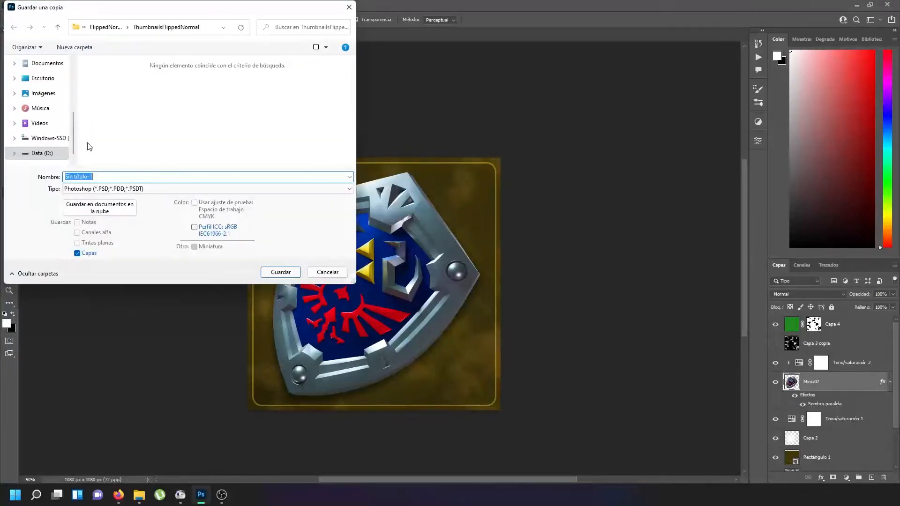
pyautogui.click(104, 188)
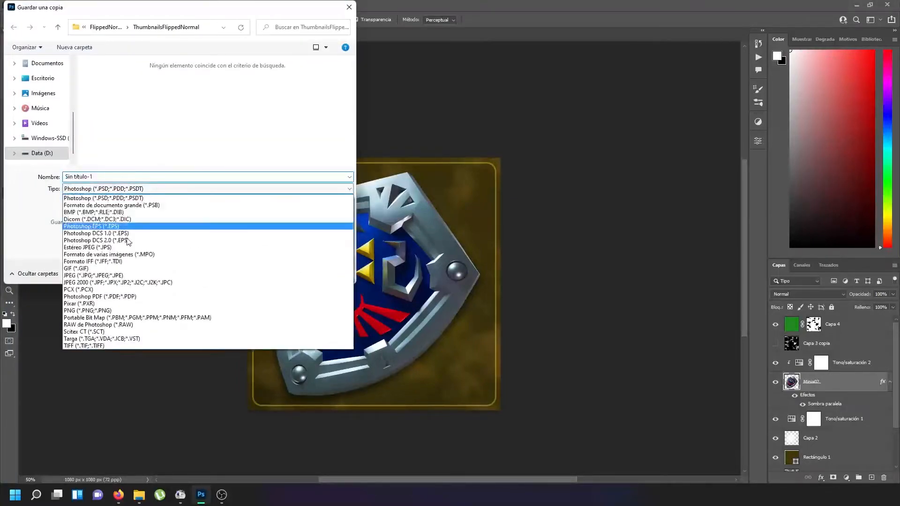
pyautogui.click(115, 310)
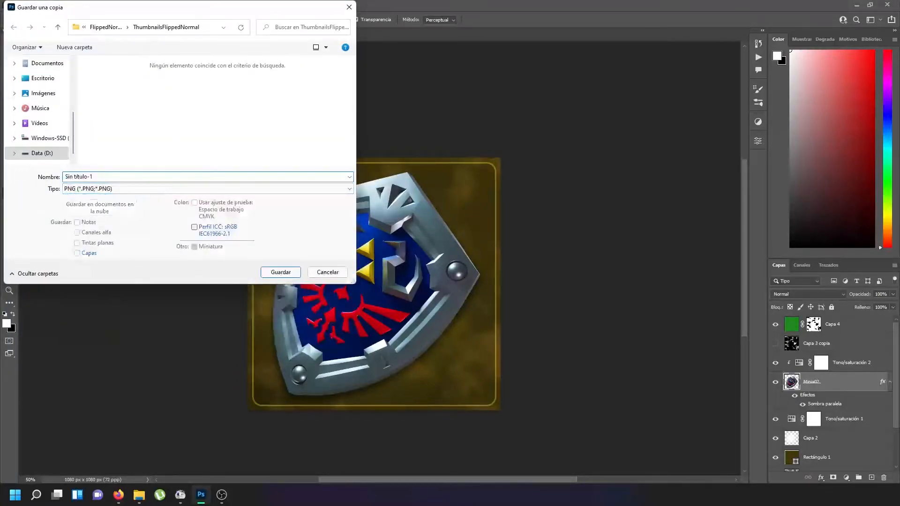
pyautogui.hotkey('alt', 'Tab')
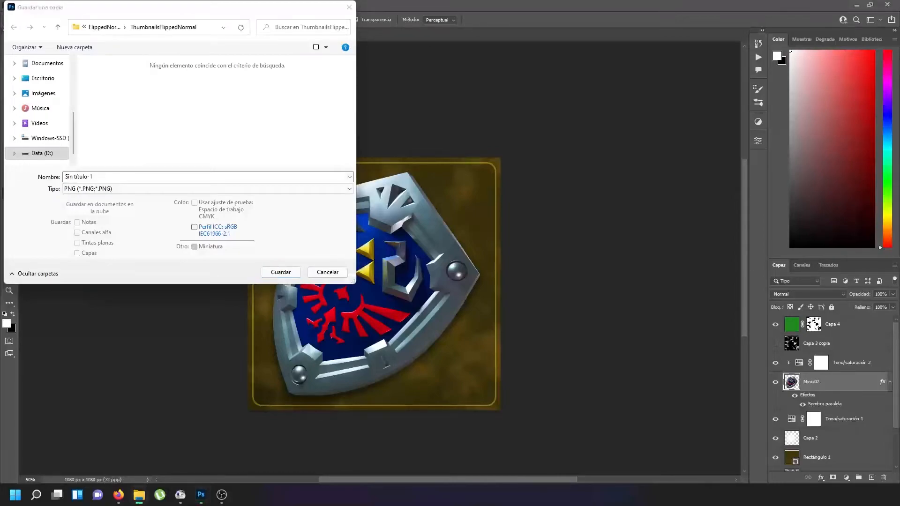
pyautogui.click(209, 24)
pyautogui.hotkey('ctrl', 'v')
pyautogui.press('Return')
pyautogui.click(173, 178)
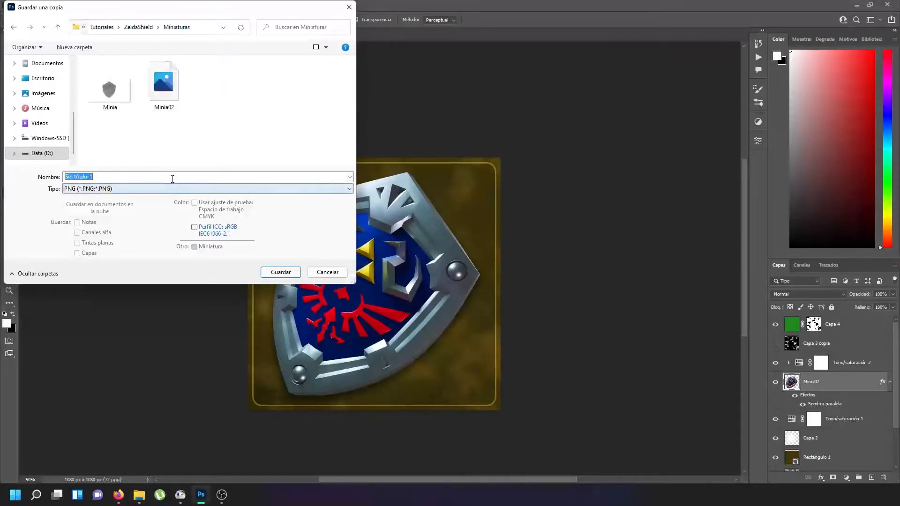
pyautogui.write('01')
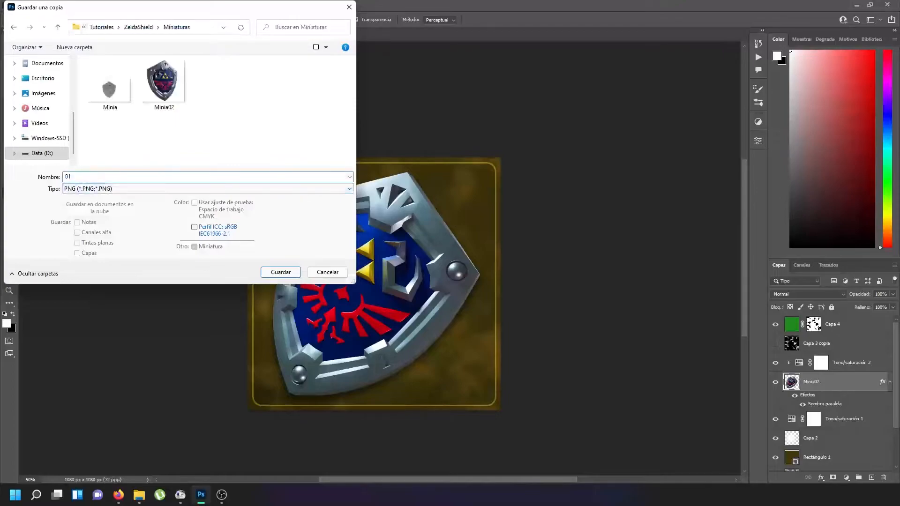
pyautogui.click(275, 274)
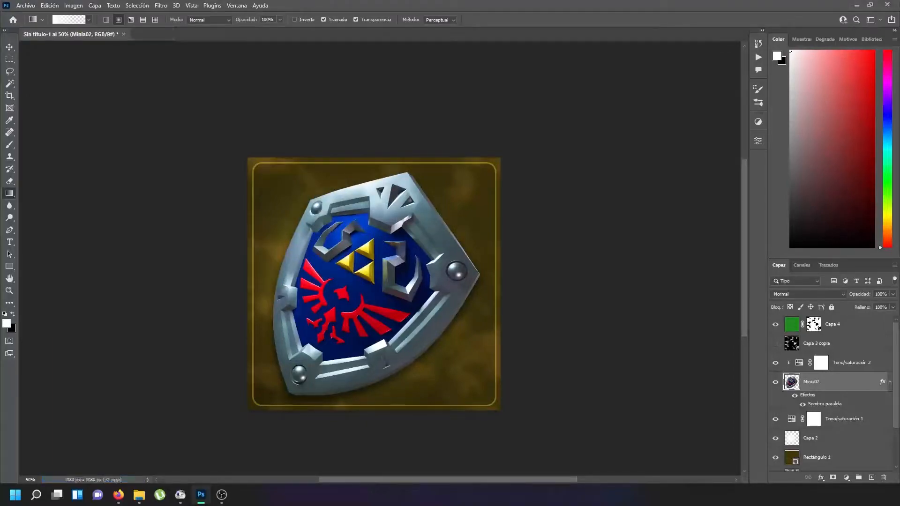
# Try to bring a web image from the browser directly into Photoshop, deleting the black layer placed over the shield
pyautogui.hotkey('alt', 'Tab')
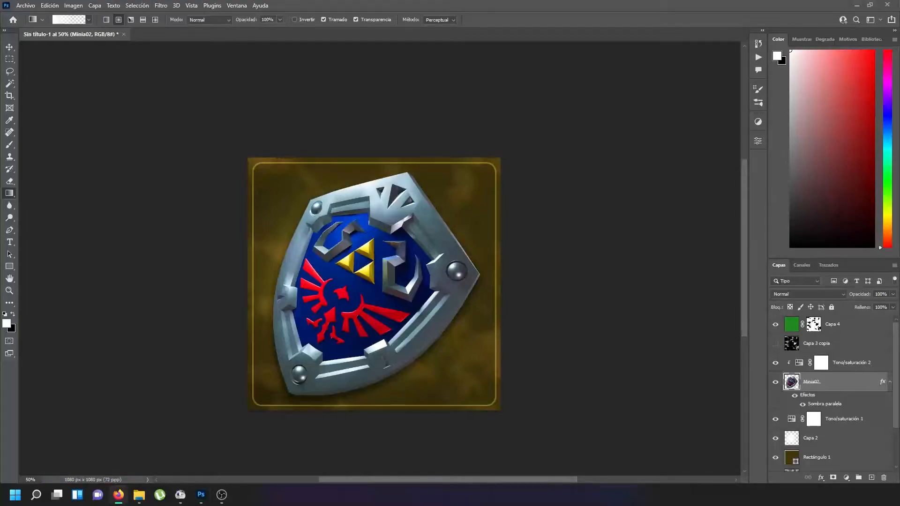
pyautogui.moveTo(223, 317); pyautogui.dragTo(318, 235)
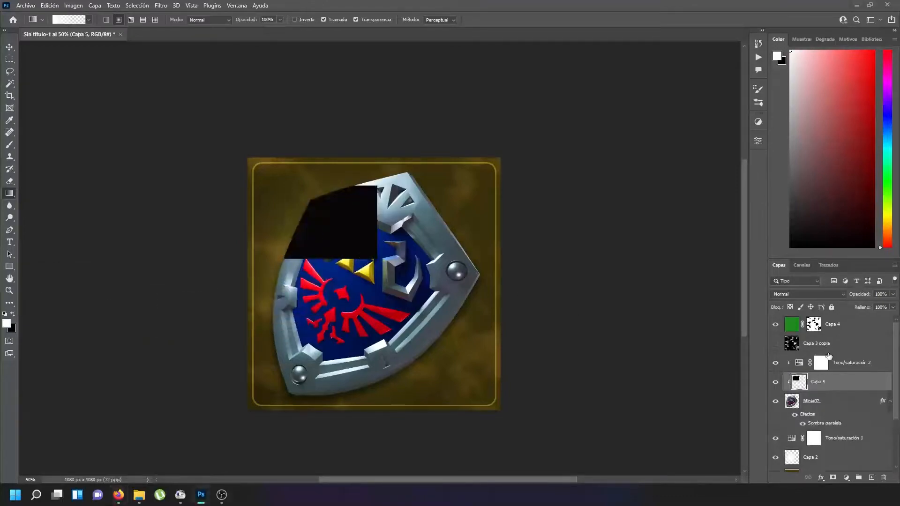
pyautogui.press('Delete')
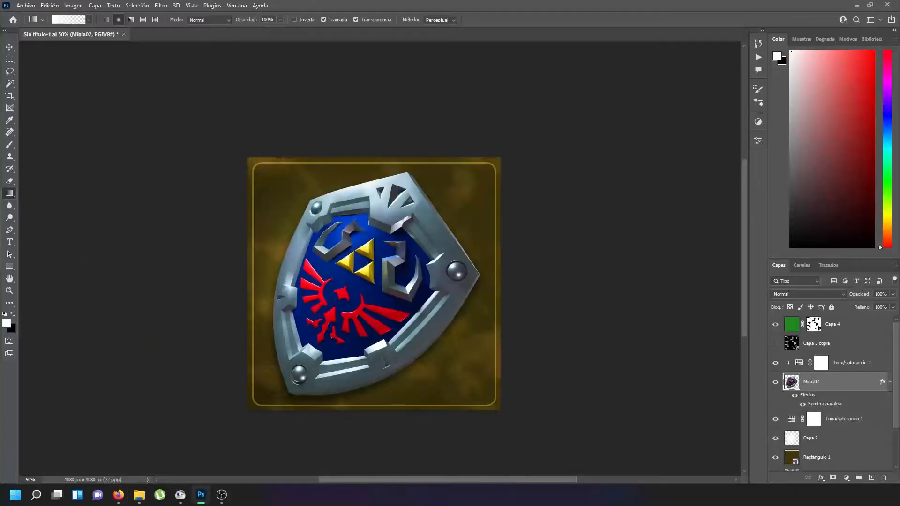
pyautogui.hotkey('alt', 'Tab')
pyautogui.moveTo(316, 40); pyautogui.dragTo(313, 61)
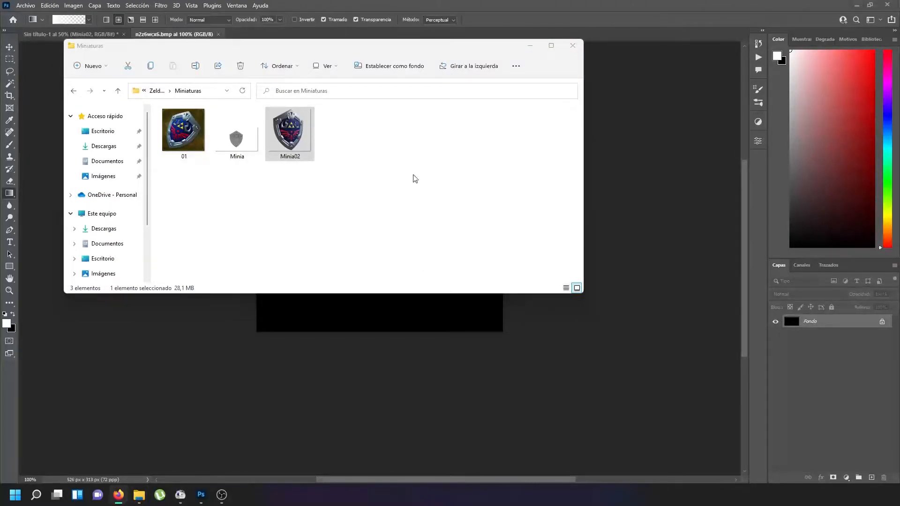
# Replace the The_Legend_of_Zelda file in the Miniaturas folder with the black-and-white winged Triforce crest image from the browser
pyautogui.moveTo(65, 300); pyautogui.dragTo(409, 199)
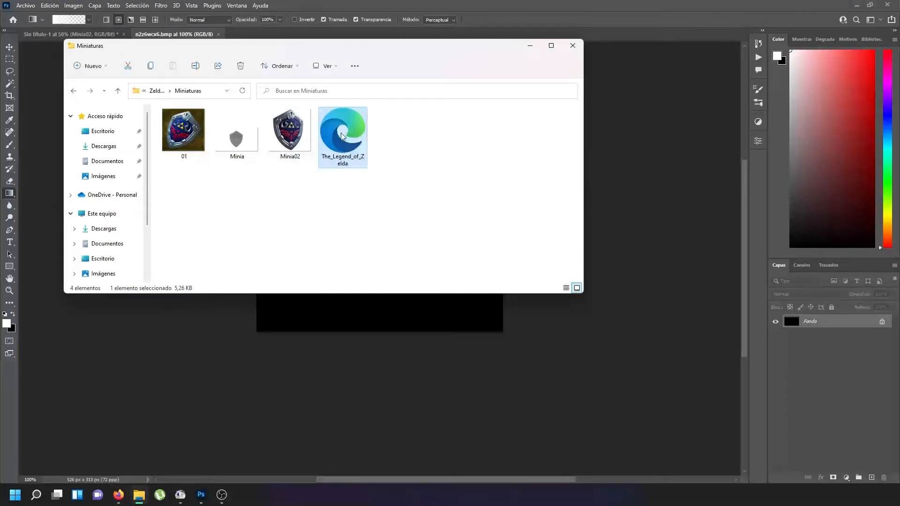
pyautogui.press('Delete')
pyautogui.click(118, 494)
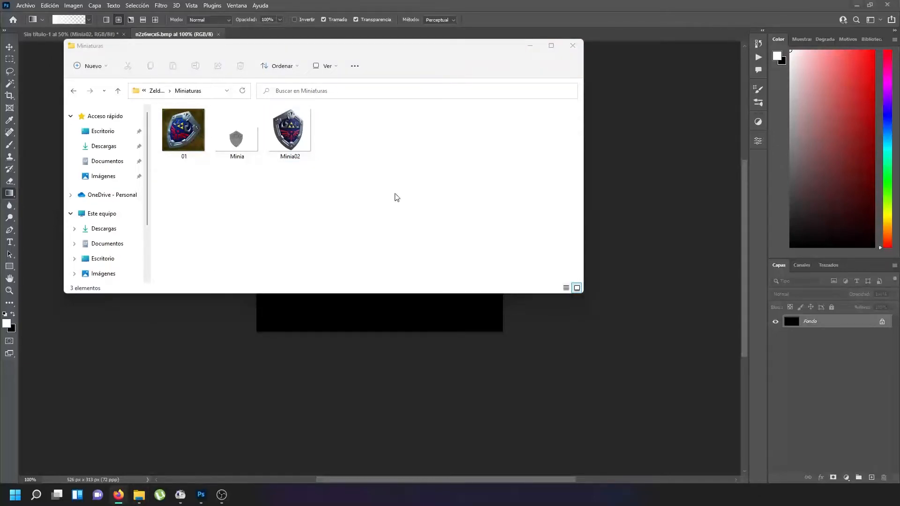
pyautogui.moveTo(395, 192); pyautogui.dragTo(406, 180)
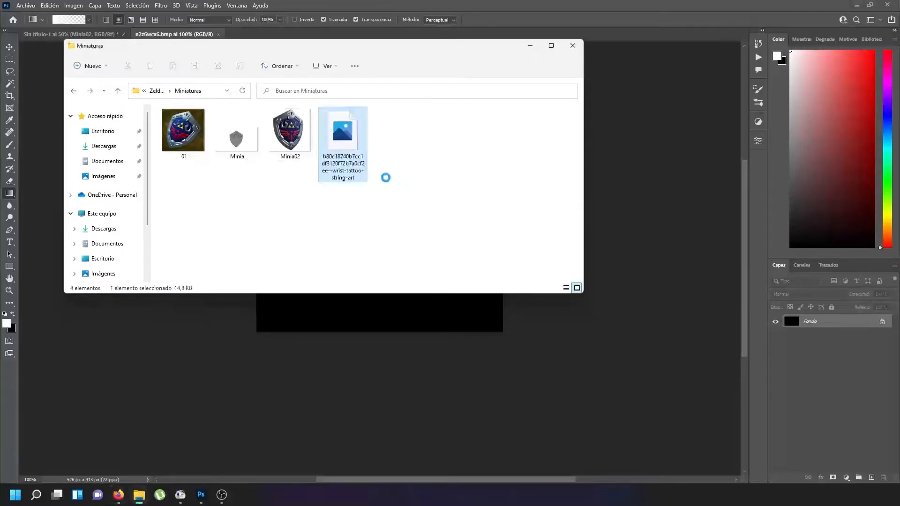
# Try placing the crest image in the n2z6wcx6.bmp document, cancel the placement and close that document
pyautogui.moveTo(344, 141); pyautogui.dragTo(366, 308)
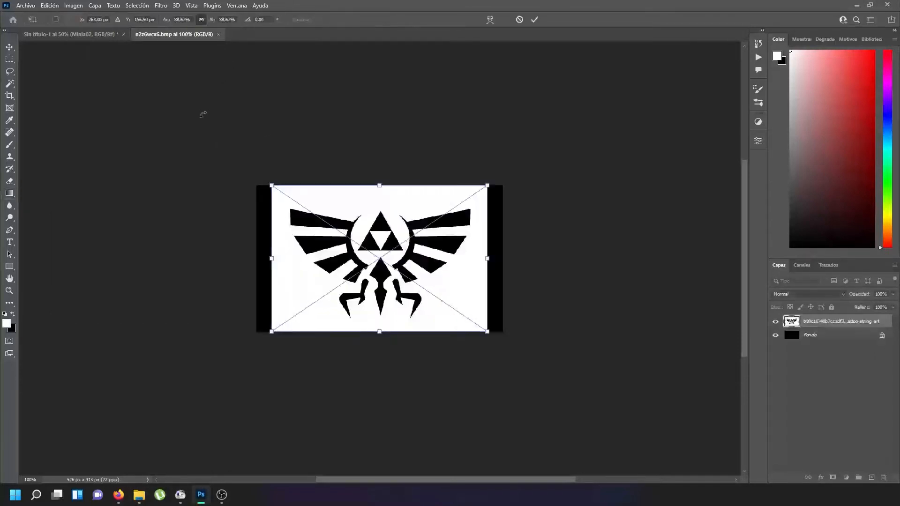
pyautogui.click(519, 19)
pyautogui.press('Escape')
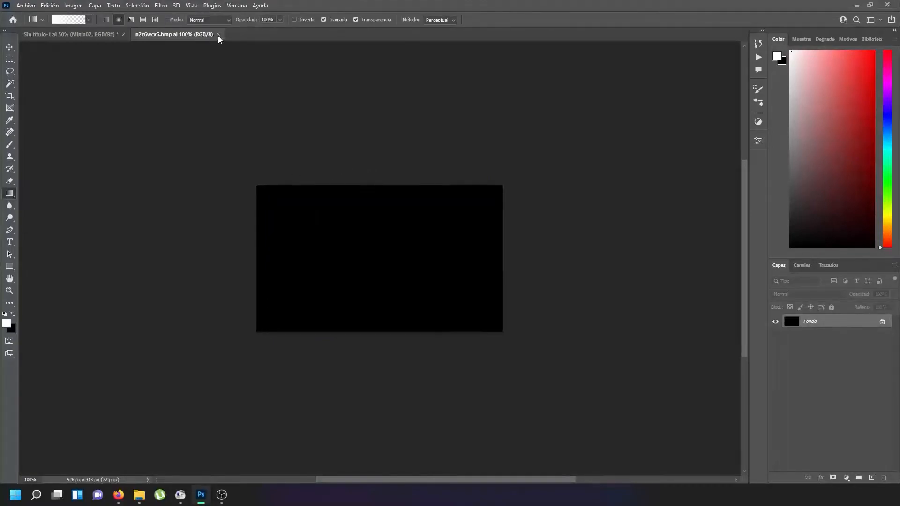
pyautogui.click(218, 34)
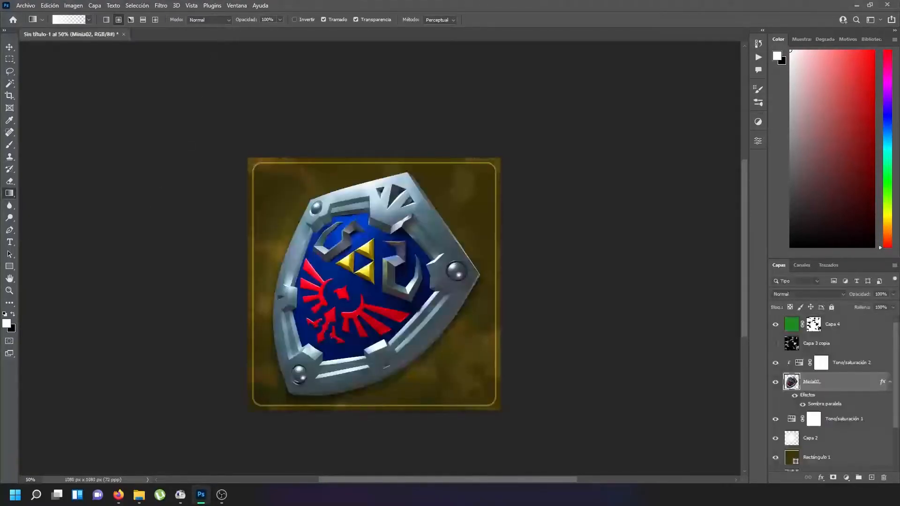
# Place the crest image from the Miniaturas folder in the thumbnail, enlarged to about 270% over the lower-left part of the canvas
pyautogui.click(139, 495)
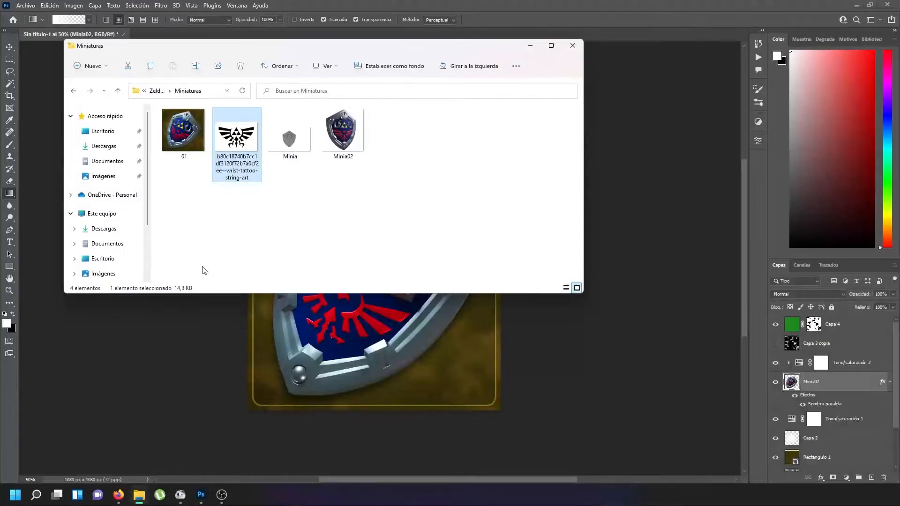
pyautogui.moveTo(237, 137); pyautogui.dragTo(372, 355)
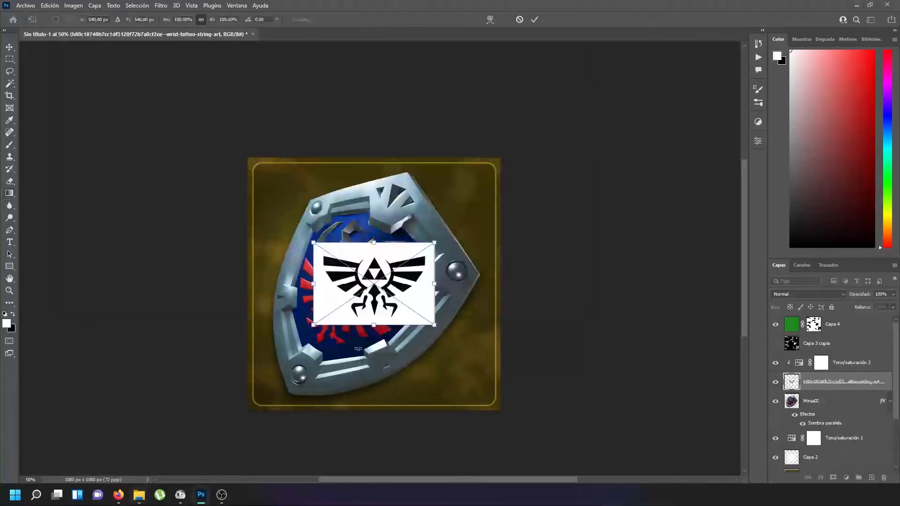
pyautogui.moveTo(453, 334); pyautogui.dragTo(357, 397)
pyautogui.press('Return')
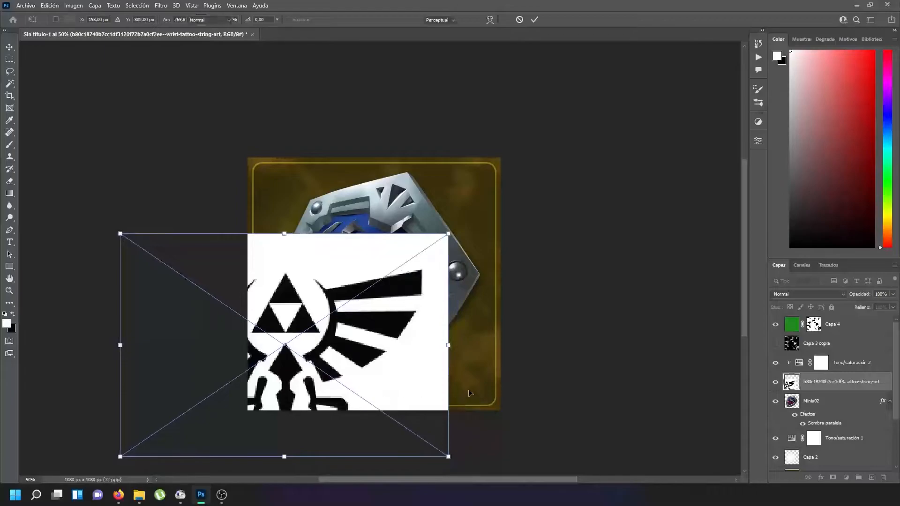
# Set the crest layer's blend mode to Multiplicar
pyautogui.press('g')
pyautogui.click(795, 298)
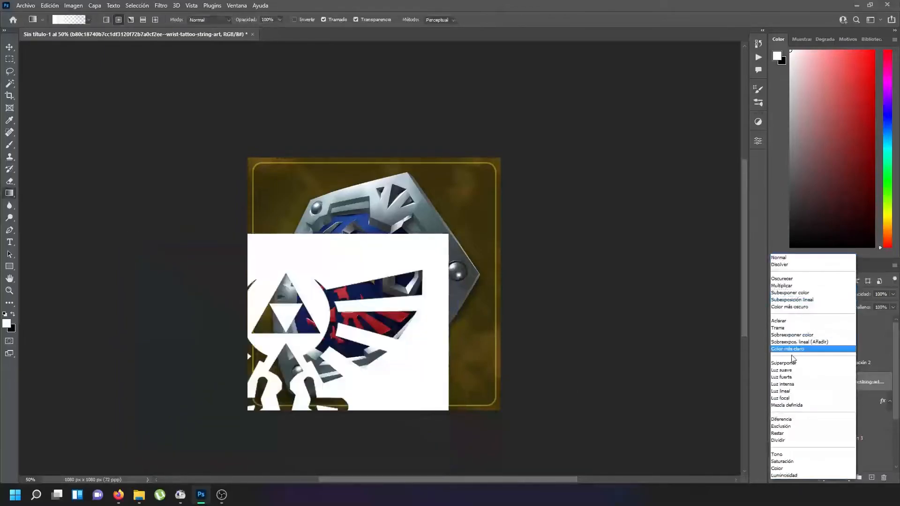
pyautogui.click(797, 286)
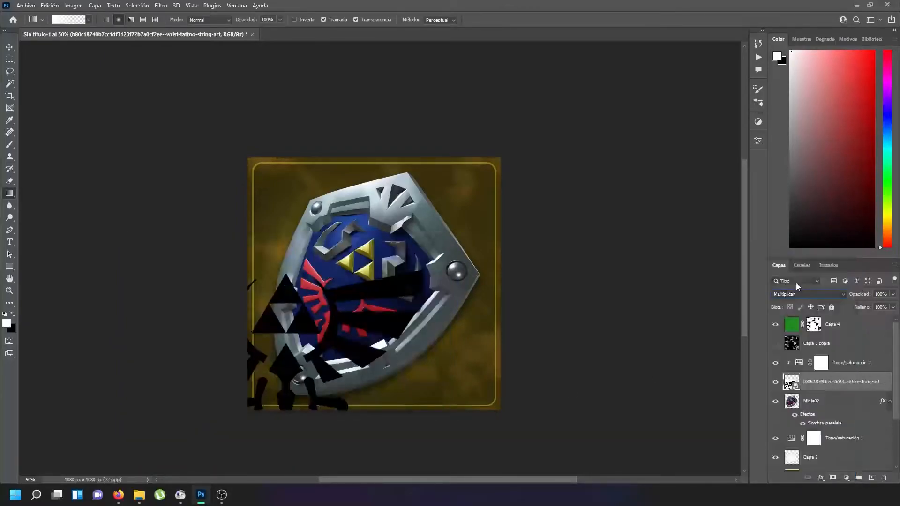
# Try moving the crest layer beneath the shield and the Tono/saturación 1 adjustment, and undo the reordering
pyautogui.moveTo(830, 384); pyautogui.dragTo(827, 361)
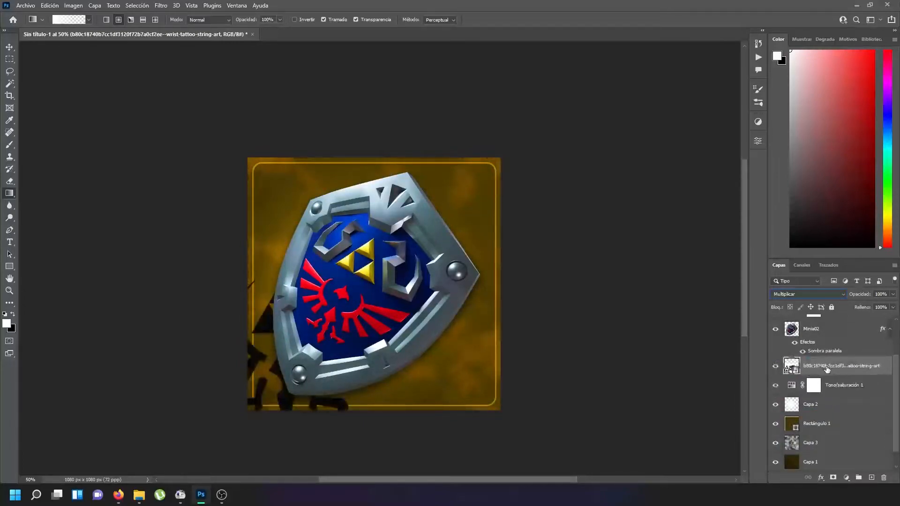
pyautogui.click(775, 366)
pyautogui.hotkey('ctrl', 'z')
pyautogui.hotkey('ctrl', 'z')
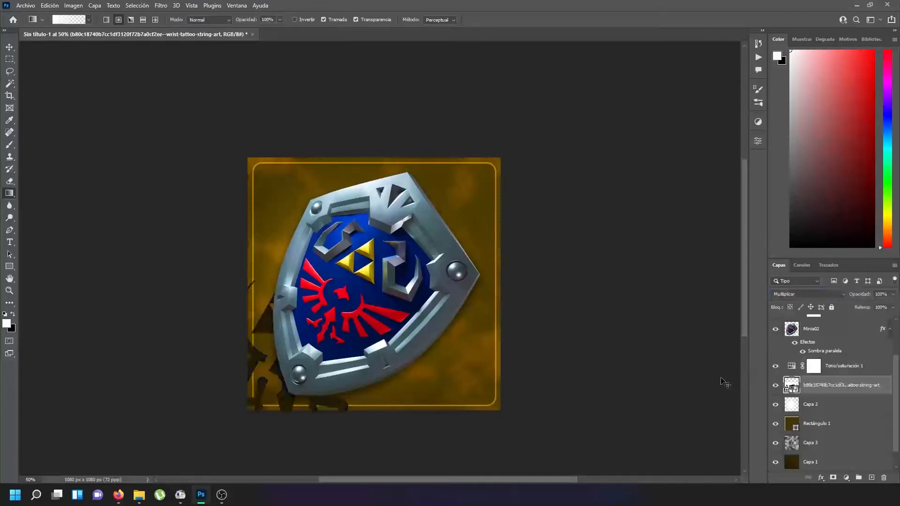
pyautogui.hotkey('ctrl', 'z')
pyautogui.moveTo(828, 331); pyautogui.dragTo(820, 370)
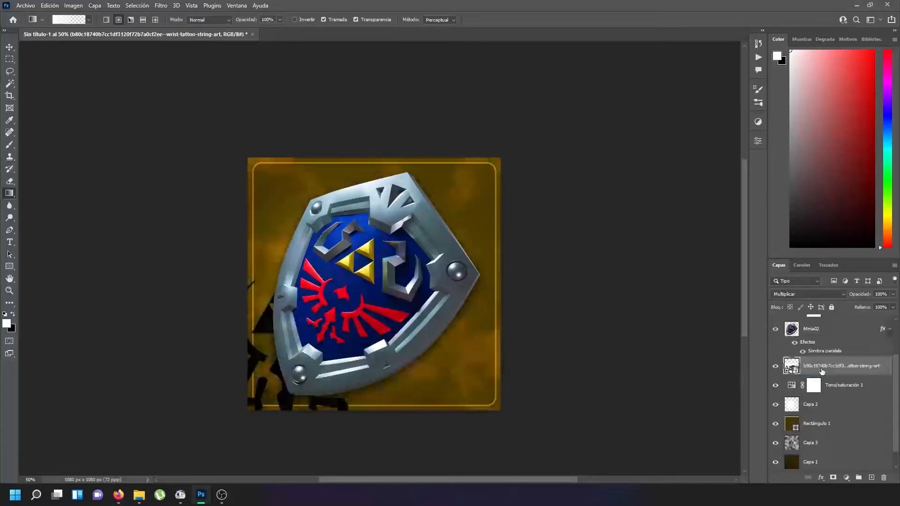
pyautogui.hotkey('ctrl', 'z')
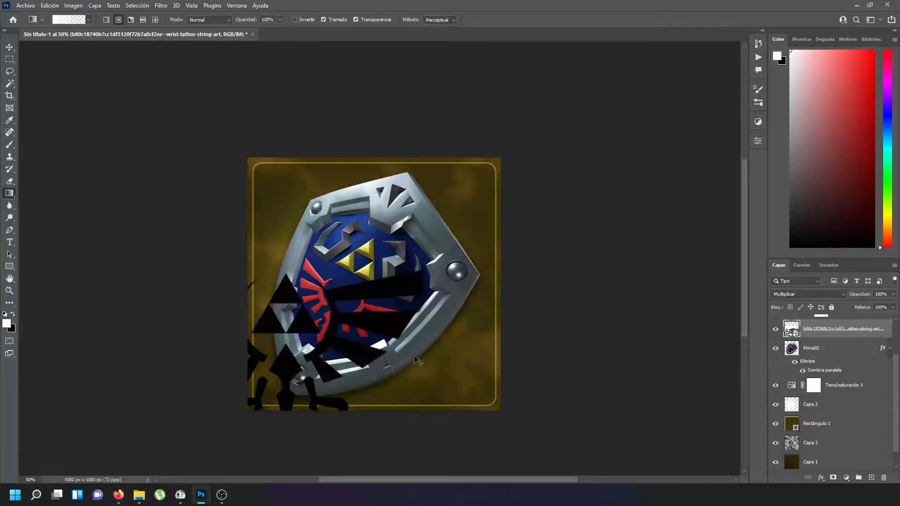
# Centre the crest over the shield and scale it down to fit within the golden frame
pyautogui.hotkey('ctrl', 't')
pyautogui.moveTo(331, 368); pyautogui.dragTo(422, 318)
pyautogui.press('Return')
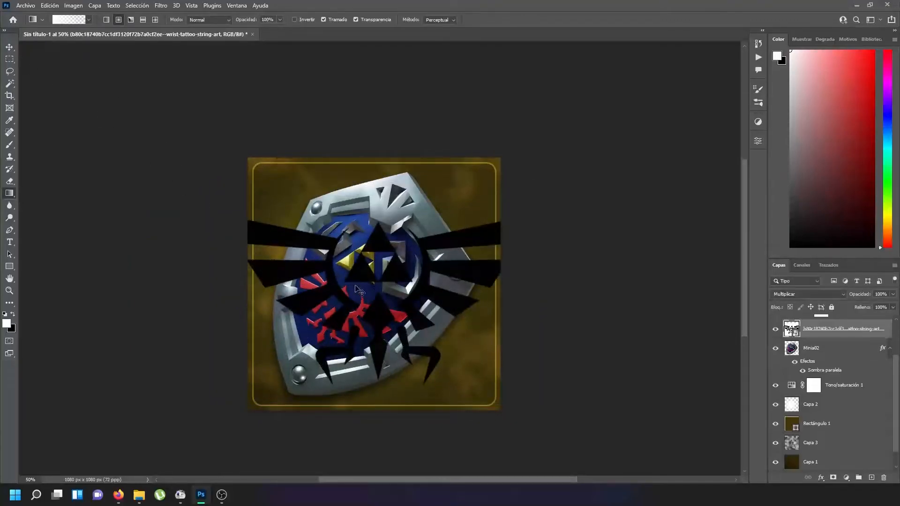
pyautogui.hotkey('ctrl', 't')
pyautogui.moveTo(538, 402); pyautogui.dragTo(478, 364)
pyautogui.press('Return')
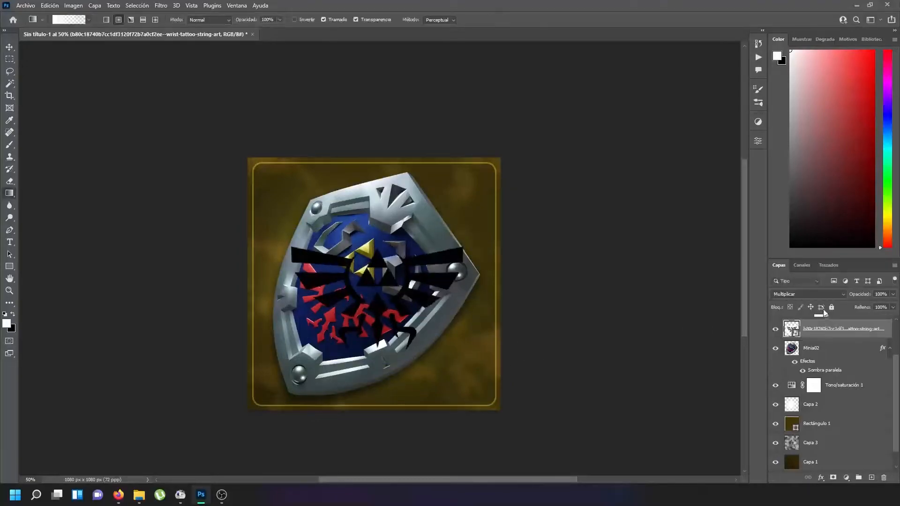
# Return the crest layer's blend mode to Normal and select its white background with the Magic Wand
pyautogui.scroll(3, 857, 330)
pyautogui.scroll(1, 857, 330)
pyautogui.click(815, 294)
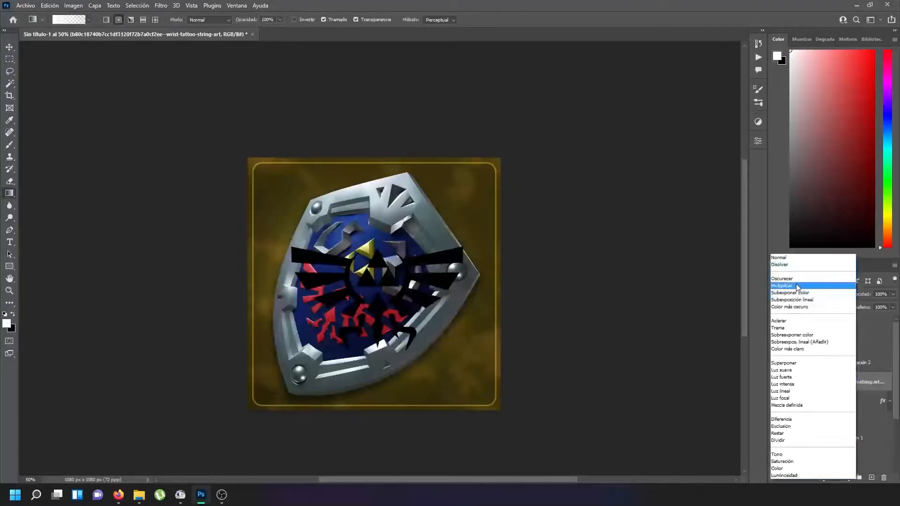
pyautogui.click(796, 259)
pyautogui.click(11, 84)
pyautogui.click(378, 238)
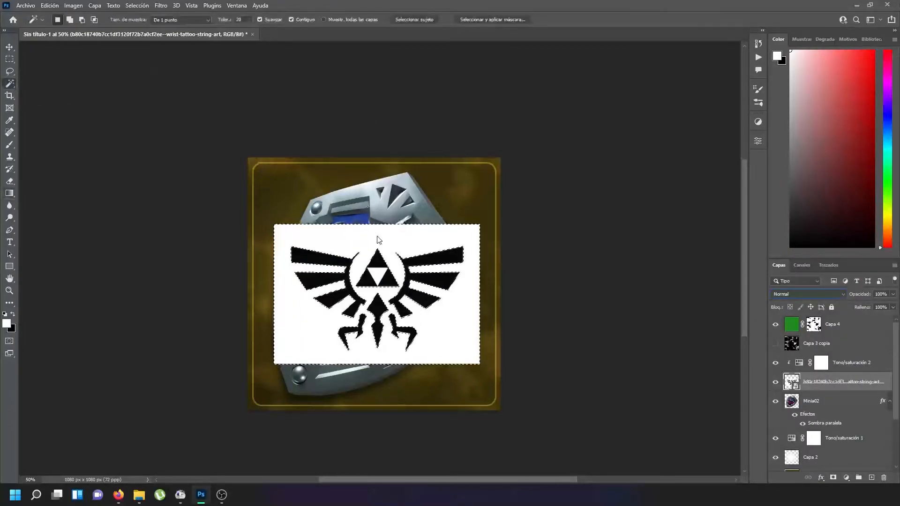
# Rasterize the crest layer, delete its selected white background and clear the selection
pyautogui.press('Delete')
pyautogui.click(434, 181)
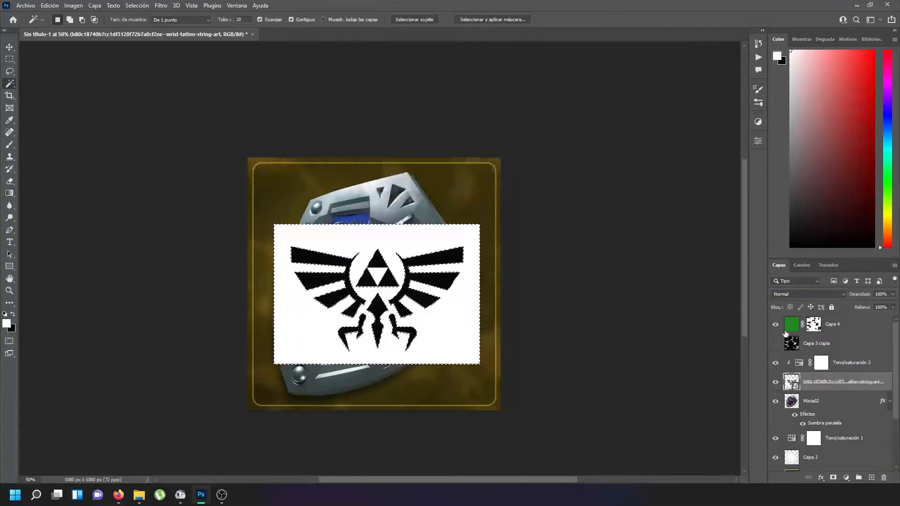
pyautogui.rightClick(839, 386)
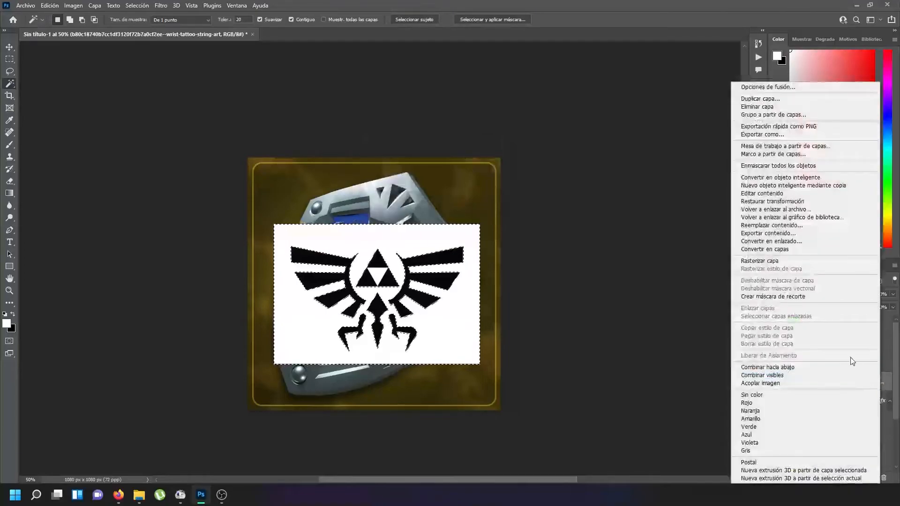
pyautogui.click(783, 261)
pyautogui.press('Delete')
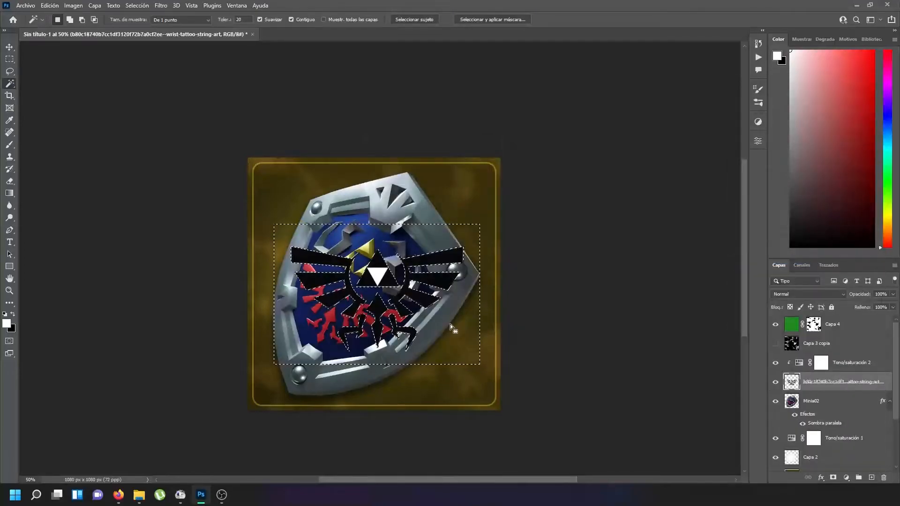
pyautogui.hotkey('ctrl', 'd')
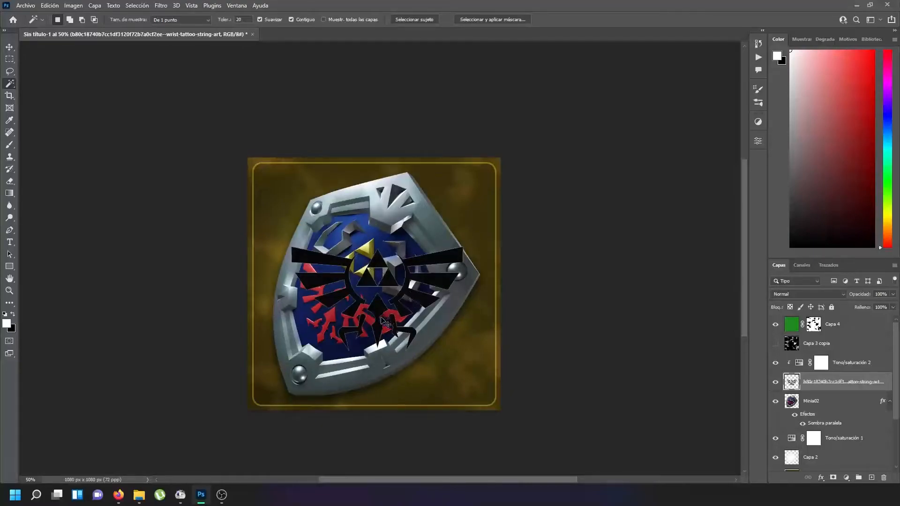
# Load the crest's outline as a selection and fill it with white on a new layer using the Paint Bucket
pyautogui.keyDown('ctrl'); pyautogui.click(791, 383); pyautogui.keyUp('ctrl')
pyautogui.click(871, 477)
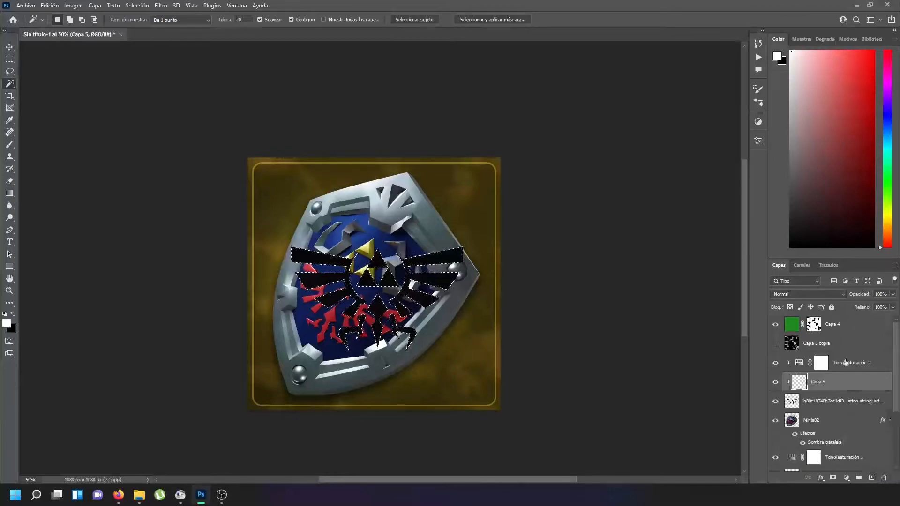
pyautogui.click(9, 193)
pyautogui.click(61, 202)
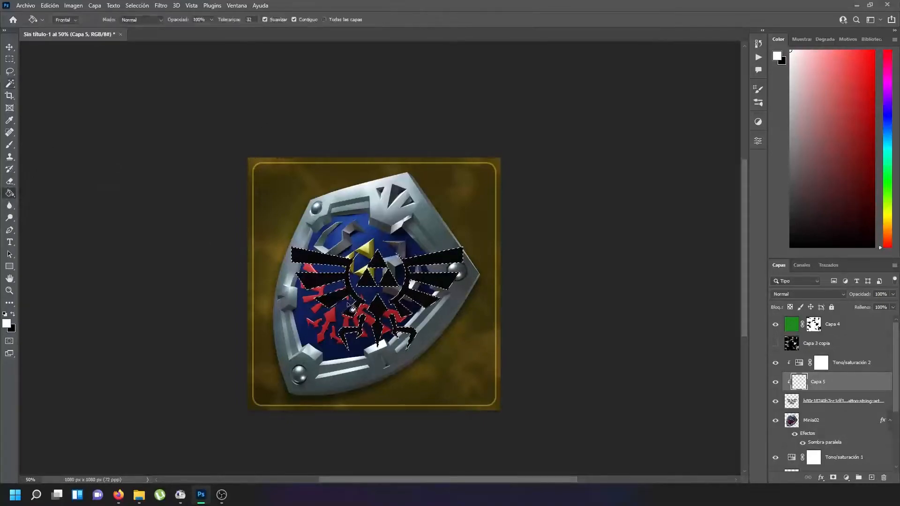
pyautogui.click(353, 310)
# Hide the original crest layer, move Capa 5 above Tono/saturación 2 and release it from its clipping mask
pyautogui.click(775, 401)
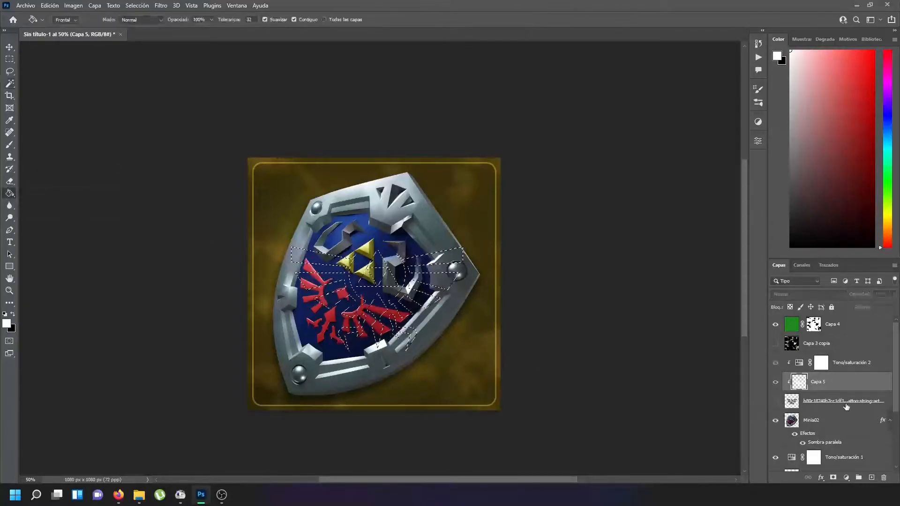
pyautogui.moveTo(820, 385); pyautogui.dragTo(817, 356)
pyautogui.rightClick(816, 363)
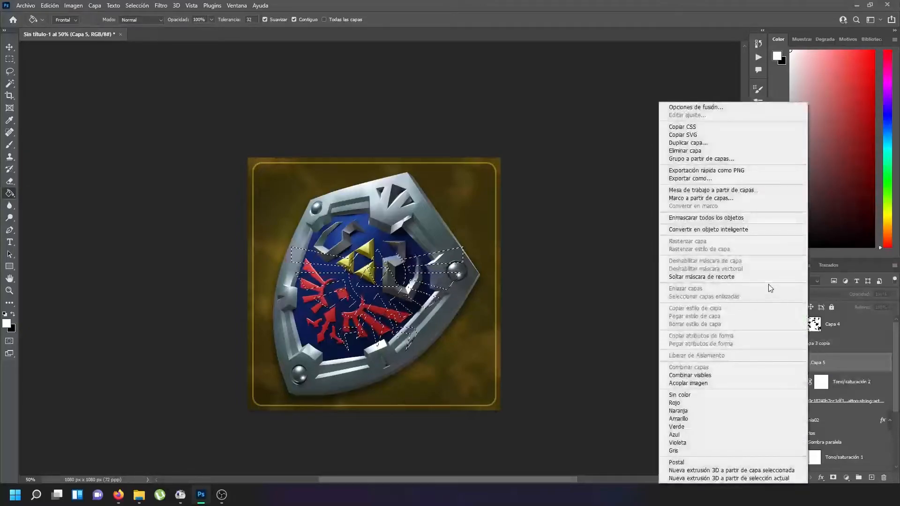
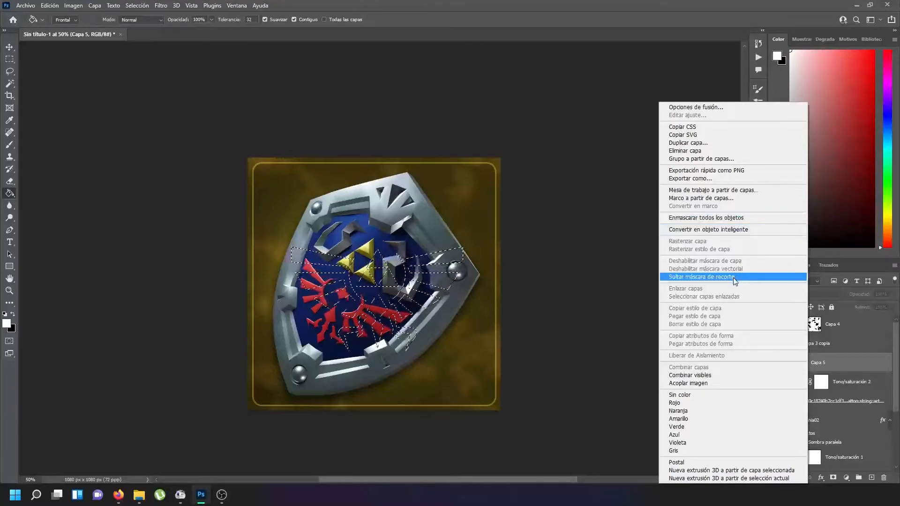
pyautogui.click(741, 278)
# Try deleting the original black crest layer, and undo the deletion
pyautogui.moveTo(838, 400); pyautogui.dragTo(884, 477)
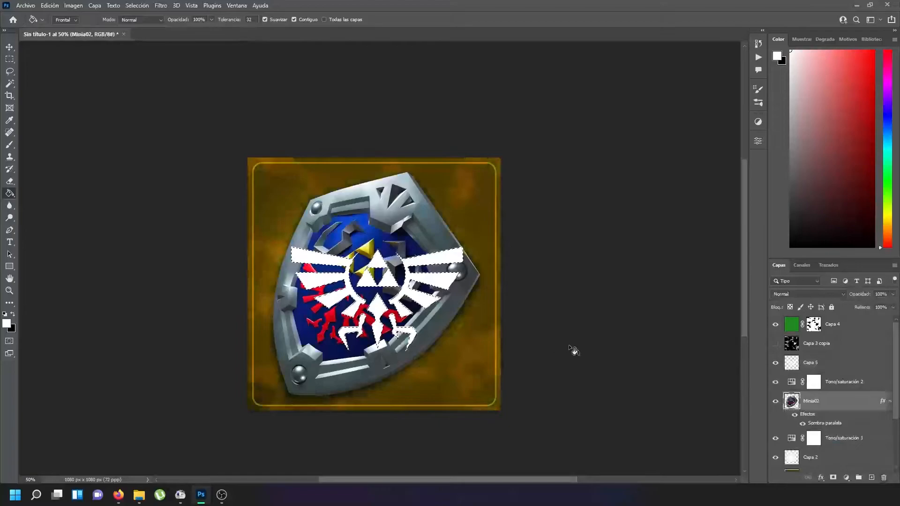
pyautogui.hotkey('ctrl', 'z')
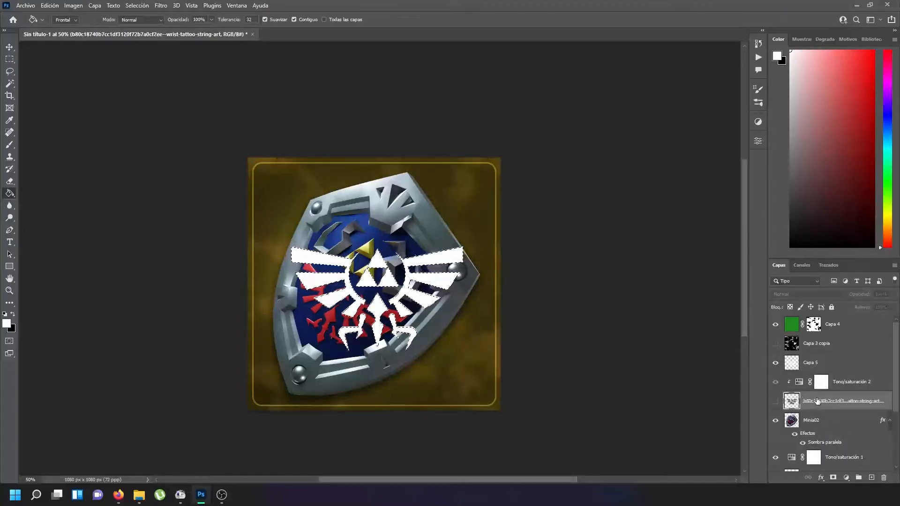
pyautogui.moveTo(817, 400); pyautogui.dragTo(821, 425)
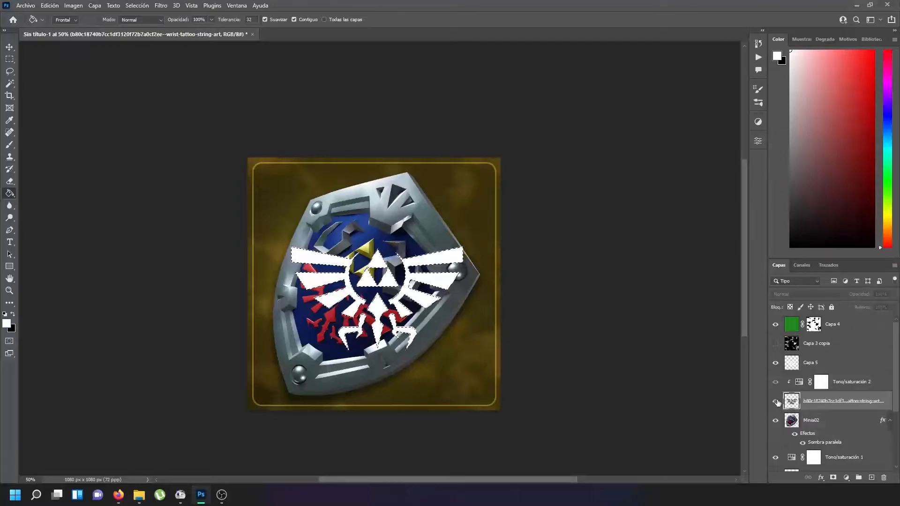
pyautogui.rightClick(816, 401)
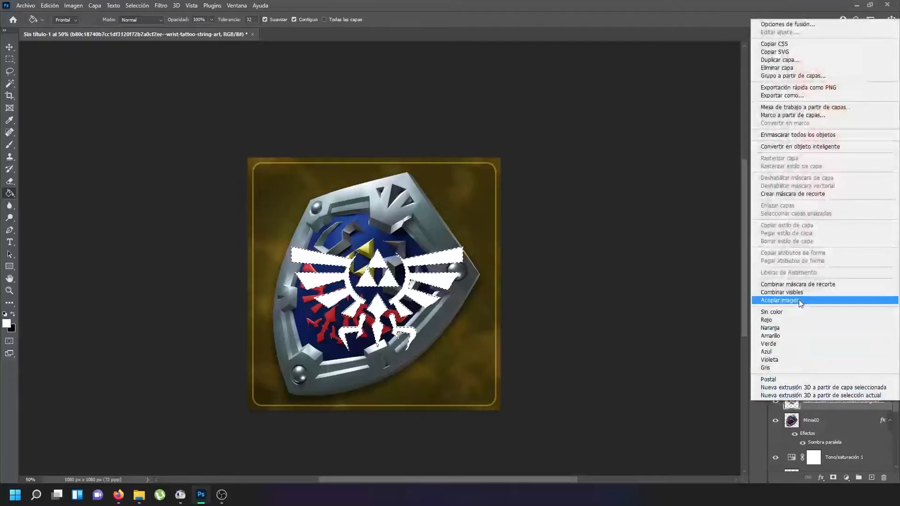
pyautogui.click(814, 408)
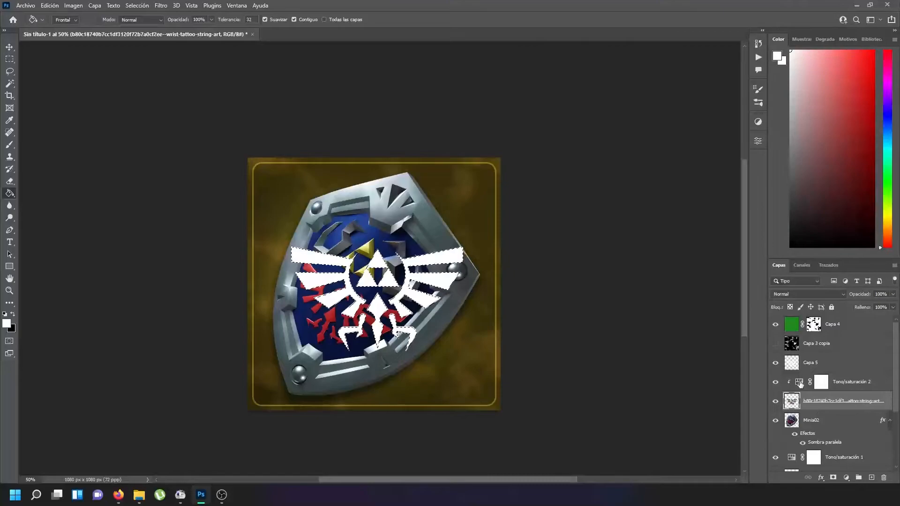
# Delete the original black crest layer and clip the Tono/saturación 2 adjustment to the Minia02 shield layer
pyautogui.click(805, 385)
pyautogui.rightClick(806, 385)
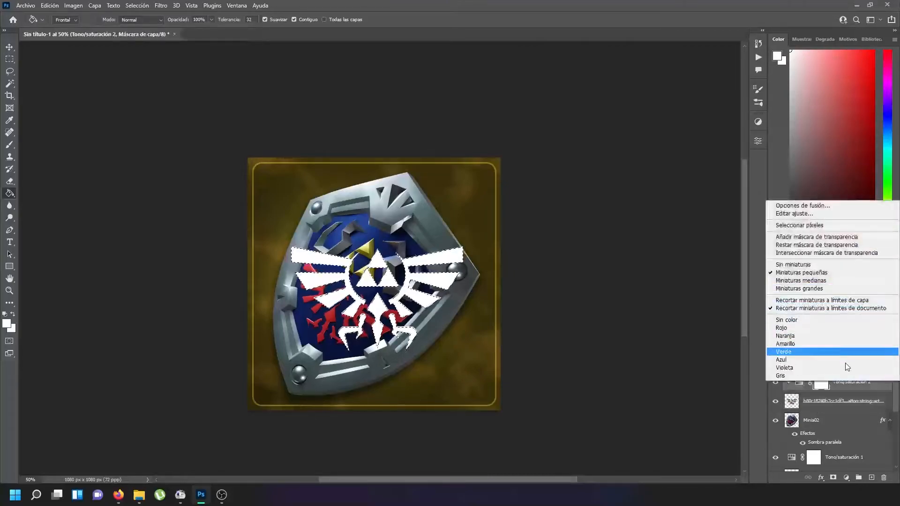
pyautogui.rightClick(844, 381)
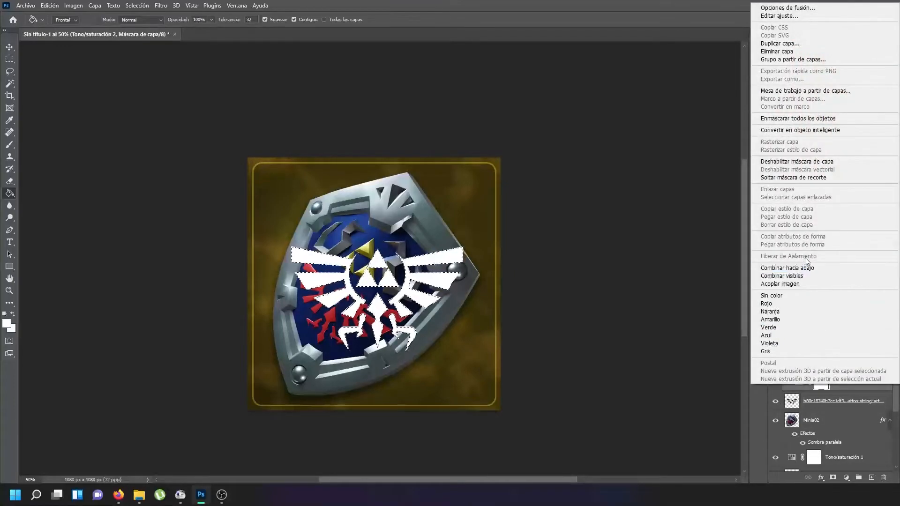
pyautogui.click(797, 162)
pyautogui.moveTo(818, 403); pyautogui.dragTo(883, 476)
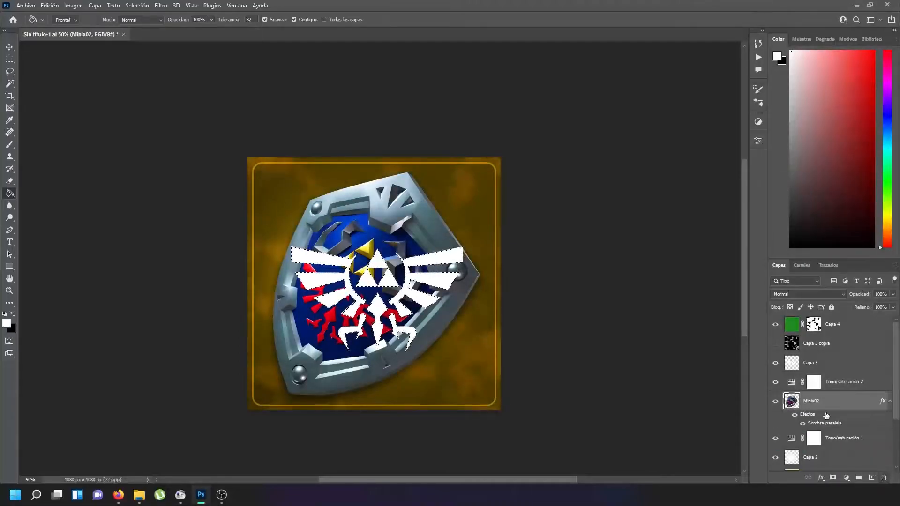
pyautogui.click(831, 383)
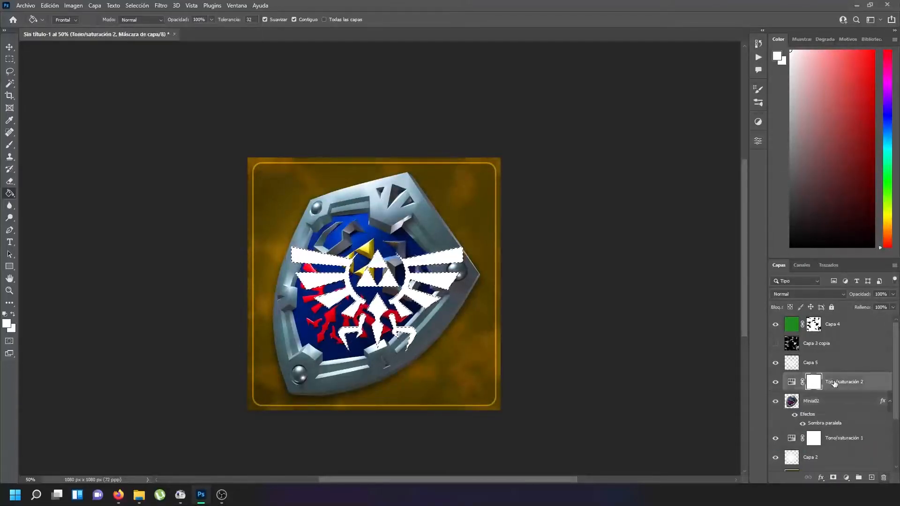
pyautogui.rightClick(830, 380)
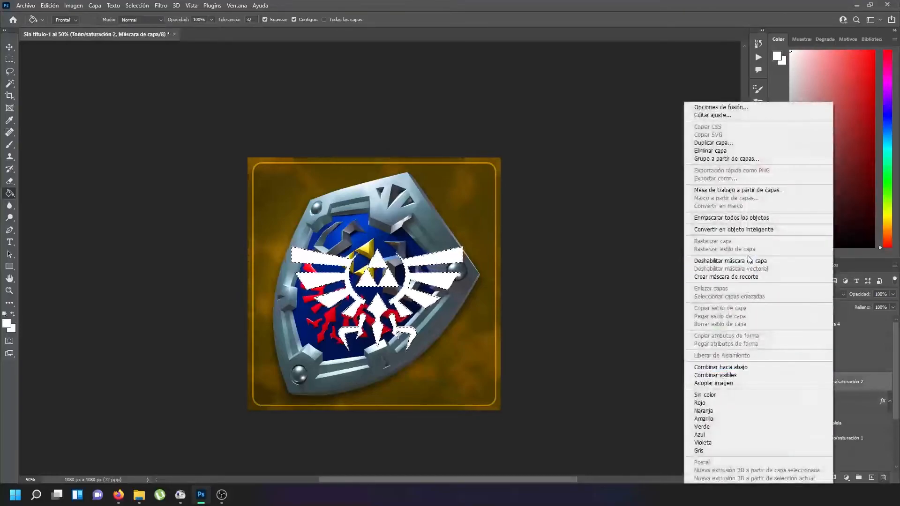
pyautogui.click(740, 277)
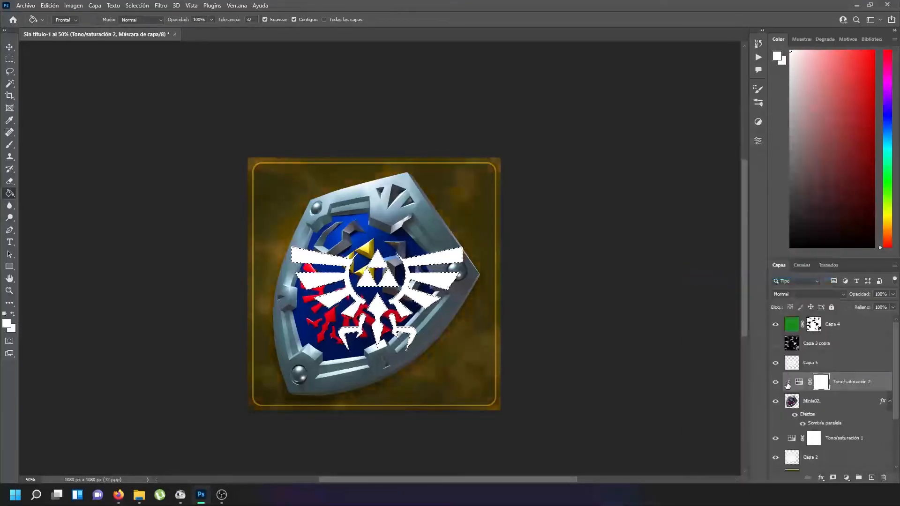
# Clear the selection and move Capa 5 beneath the Tono/saturación 1 adjustment, behind the shield
pyautogui.click(810, 362)
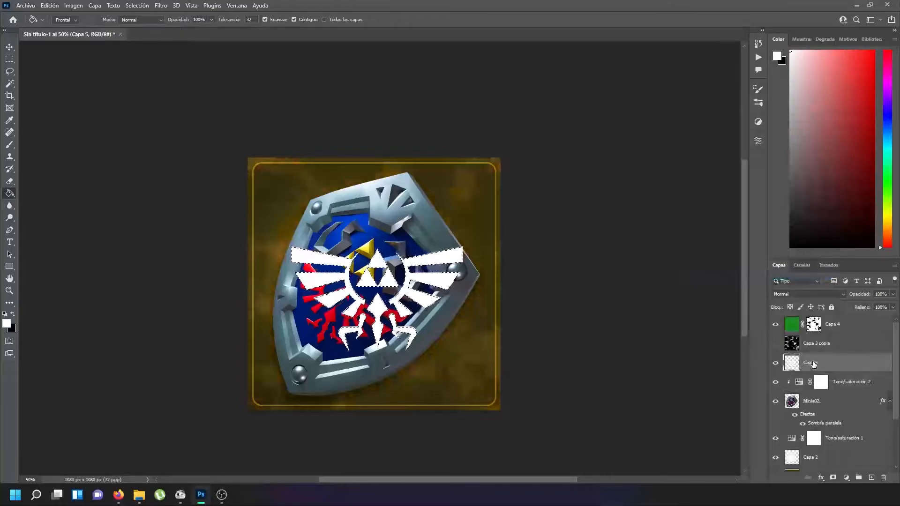
pyautogui.hotkey('ctrl', 'd')
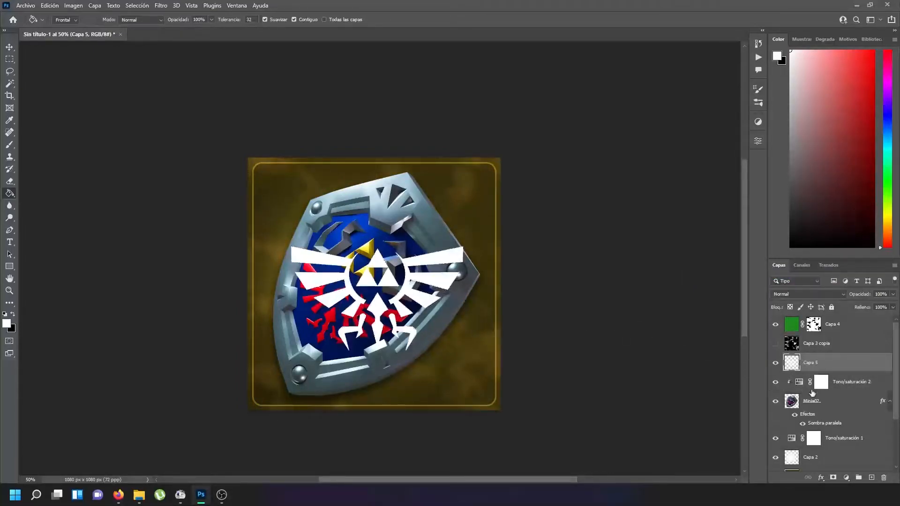
pyautogui.moveTo(833, 366); pyautogui.dragTo(781, 409)
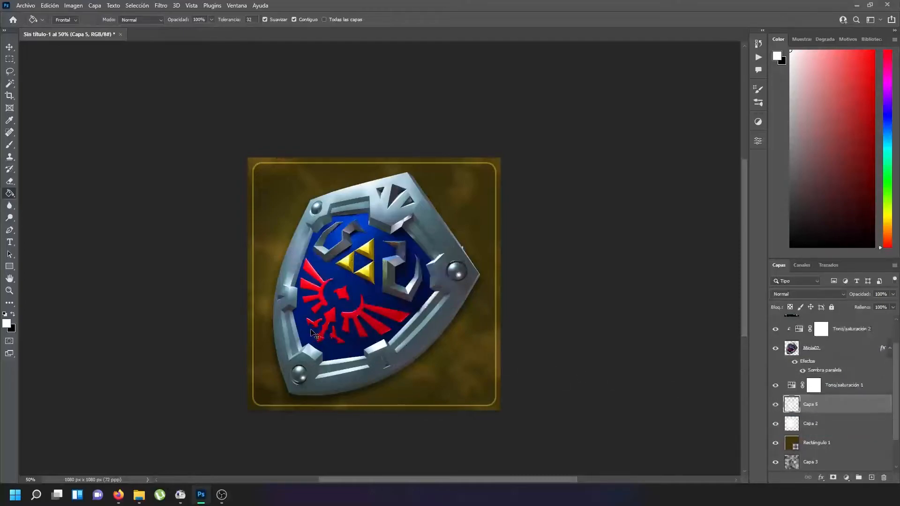
# Enlarge the white crest and place it behind the shield's lower left, running past the canvas edge
pyautogui.hotkey('ctrl', 't')
pyautogui.moveTo(415, 324); pyautogui.dragTo(289, 372)
pyautogui.moveTo(338, 400); pyautogui.dragTo(394, 434)
pyautogui.moveTo(345, 396); pyautogui.dragTo(343, 374)
pyautogui.press('Return')
pyautogui.press('g')
# Set the white crest layer's blend mode to Superponer and its opacity to 65%
pyautogui.click(807, 293)
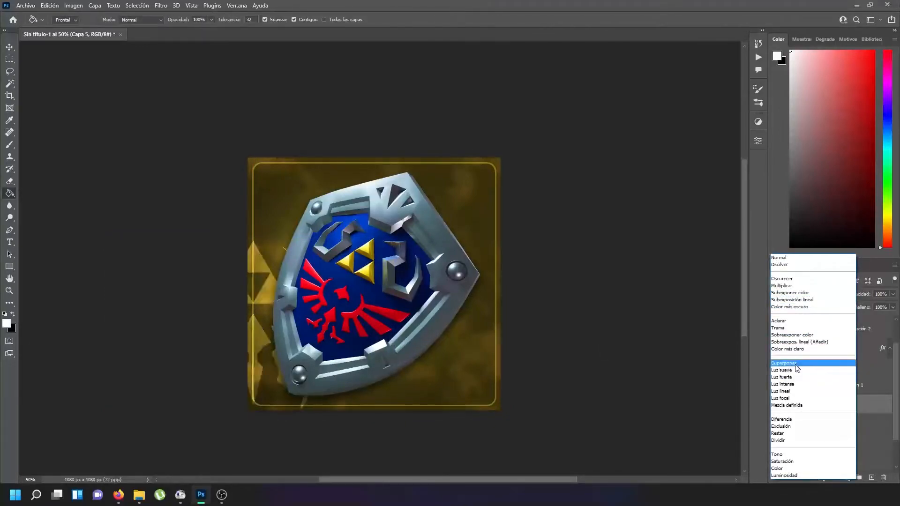
pyautogui.click(795, 363)
pyautogui.moveTo(870, 296); pyautogui.dragTo(847, 295)
# Duplicate the crest layer and move the copy to the canvas's upper right, centred at X 1080 px, Y 340 px
pyautogui.moveTo(816, 402); pyautogui.dragTo(870, 477)
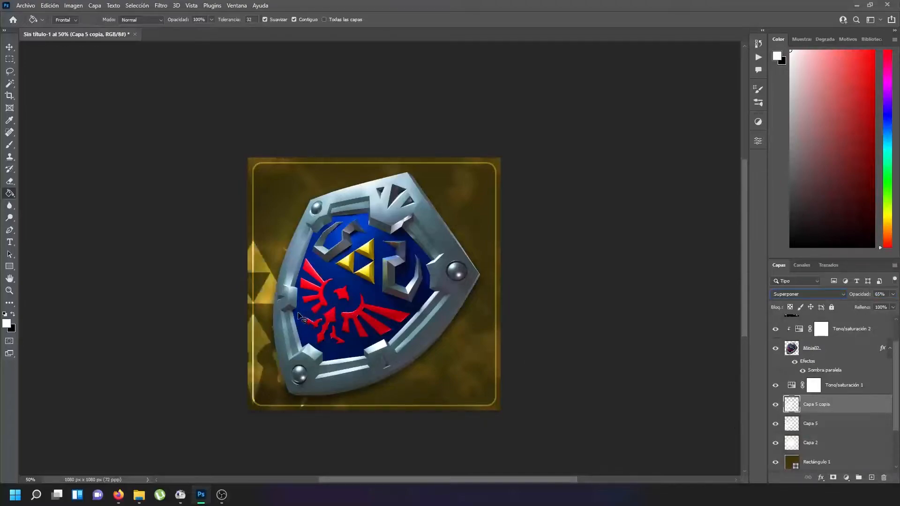
pyautogui.hotkey('ctrl', 't')
pyautogui.moveTo(262, 334); pyautogui.dragTo(513, 251)
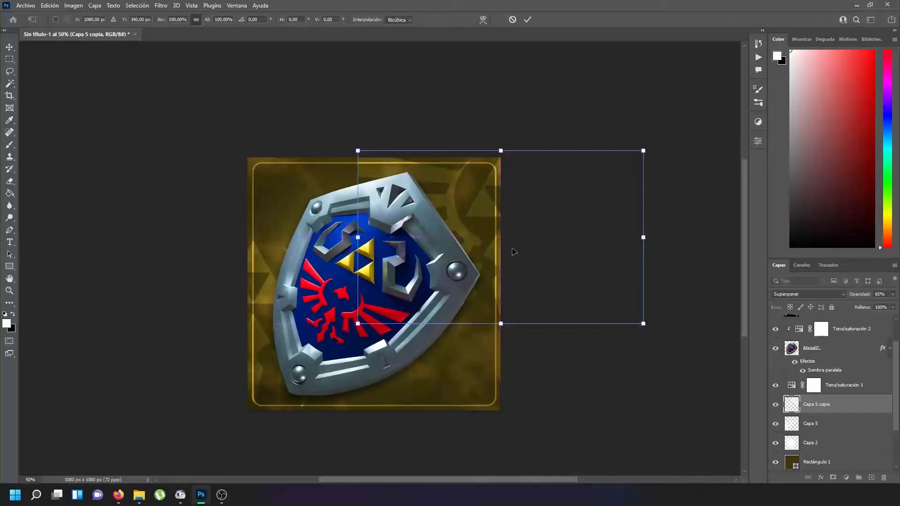
pyautogui.press('Return')
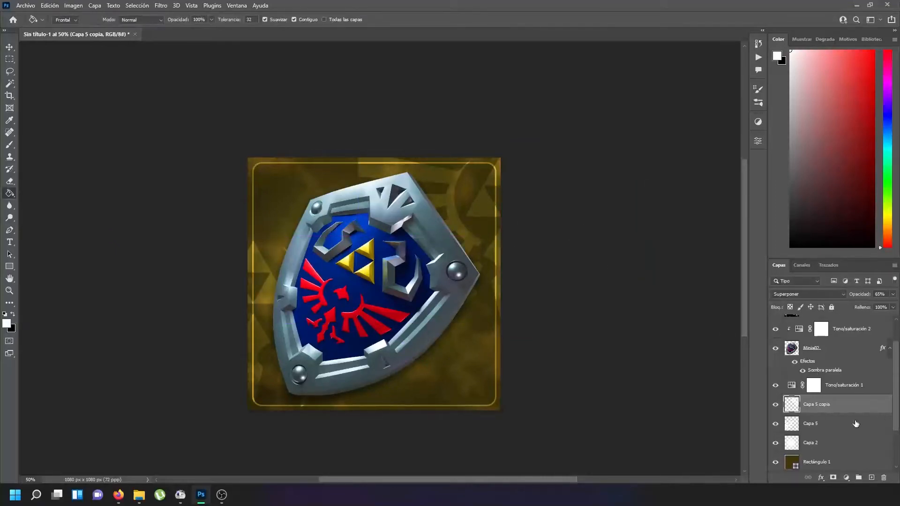
# Group Capa 5 and Capa 5 copia, and set the group's opacity to 89%
pyautogui.keyDown('shift'); pyautogui.click(845, 430); pyautogui.keyUp('shift')
pyautogui.hotkey('ctrl', 'g')
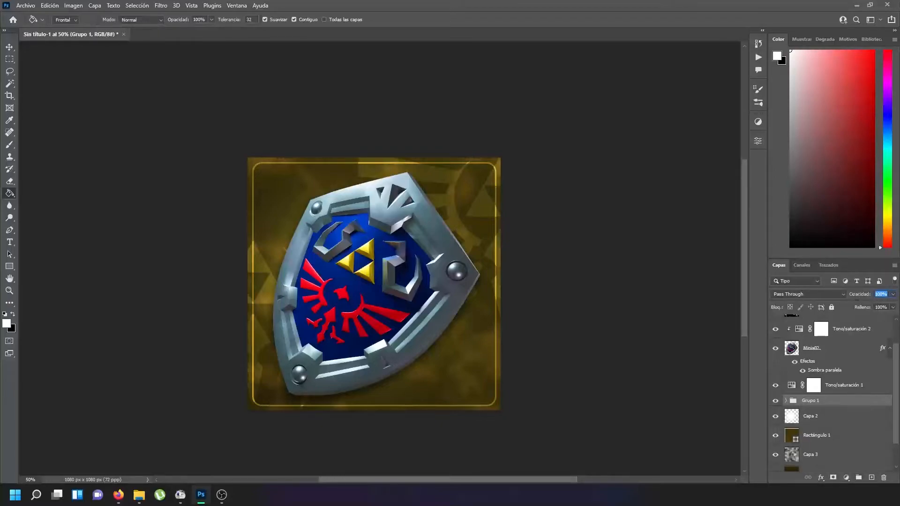
pyautogui.write('50')
pyautogui.press('Return')
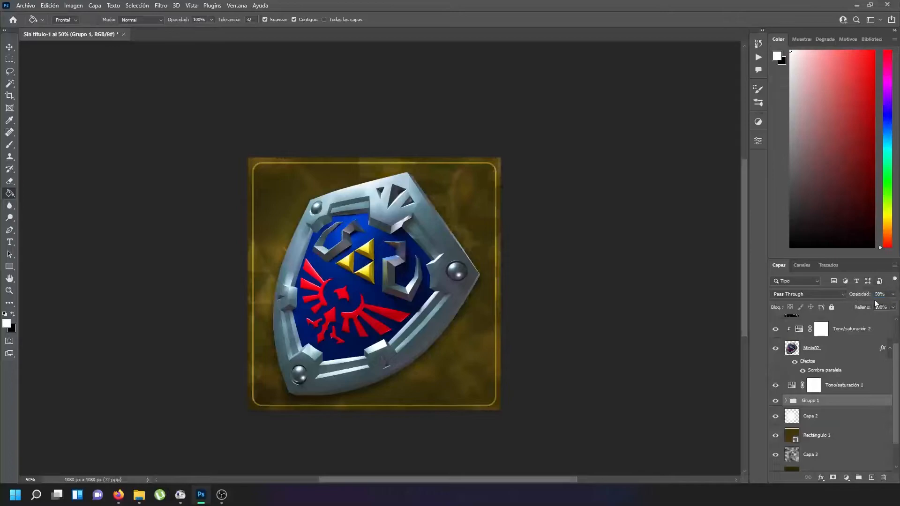
pyautogui.click(879, 293)
pyautogui.write('100')
pyautogui.press('Return')
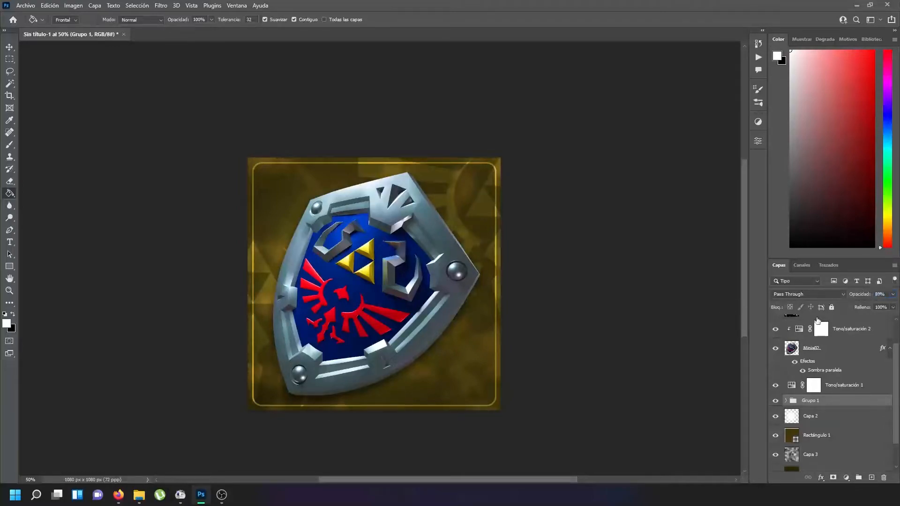
# Hide Capa 5 inside the group and shift the Capa 5 copia crest slightly down and to the left
pyautogui.click(787, 401)
pyautogui.click(775, 436)
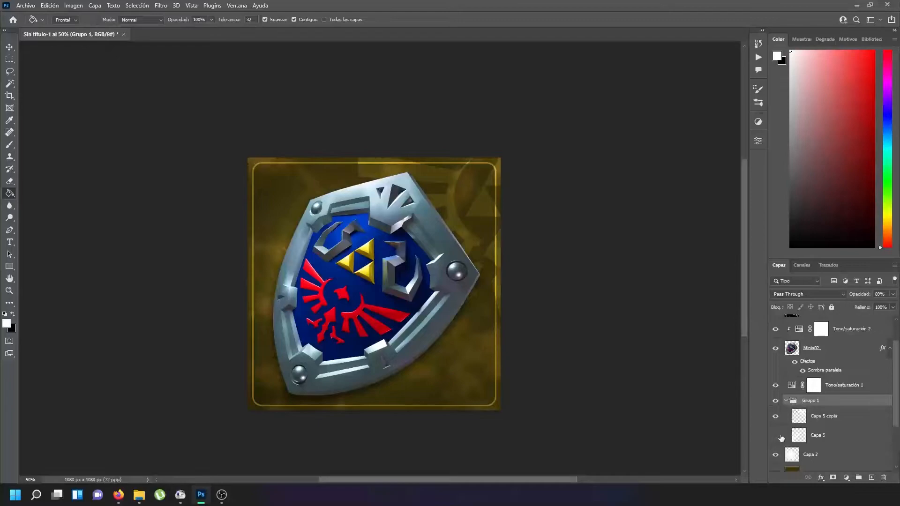
pyautogui.click(829, 437)
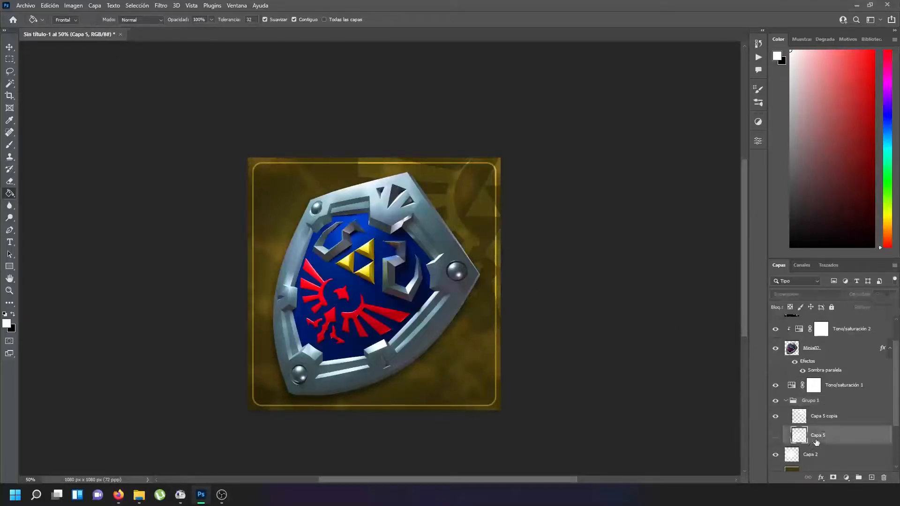
pyautogui.click(825, 418)
pyautogui.hotkey('ctrl', 't')
pyautogui.moveTo(513, 253)
pyautogui.mouseDown()
pyautogui.moveTo(493, 265)
pyautogui.moveTo(504, 262)
pyautogui.mouseUp()
pyautogui.press('Return')
pyautogui.press('g')
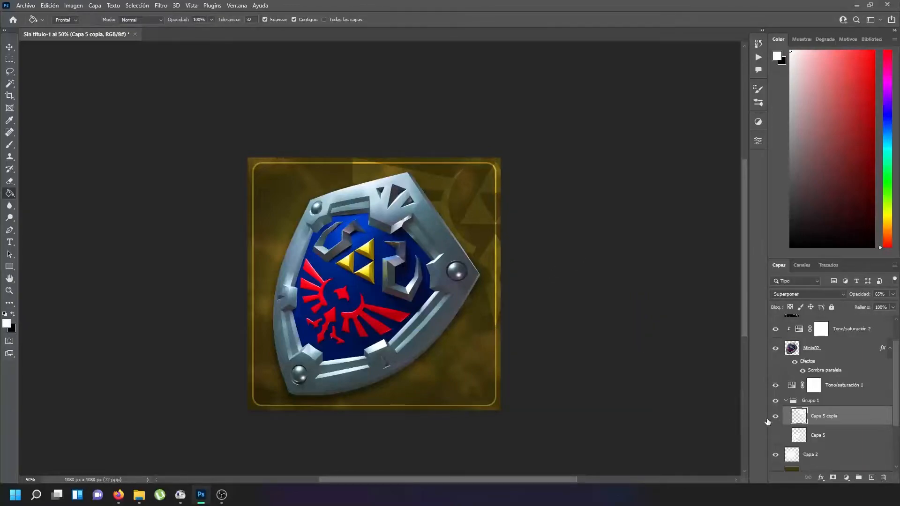
# Save the document in Photoshop format as 01 in the Miniaturas folder
pyautogui.hotkey('ctrl', 's')
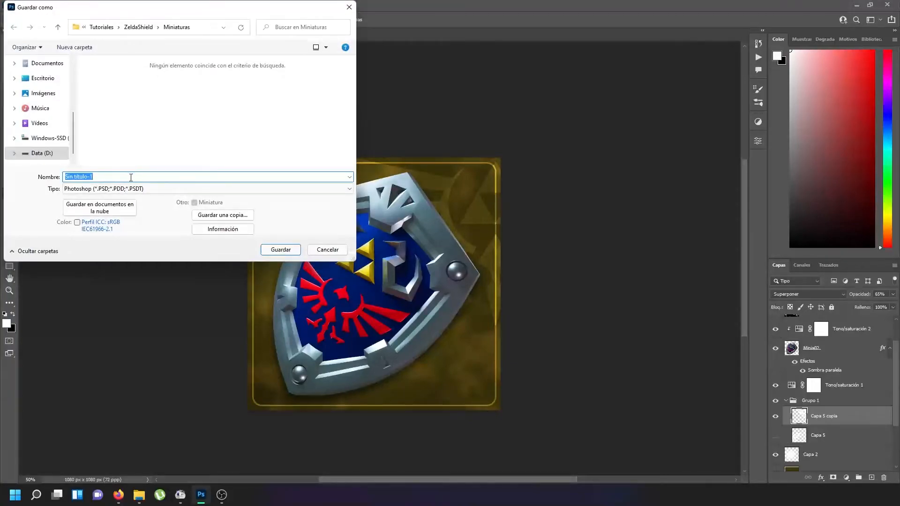
pyautogui.write('01')
pyautogui.press('Return')
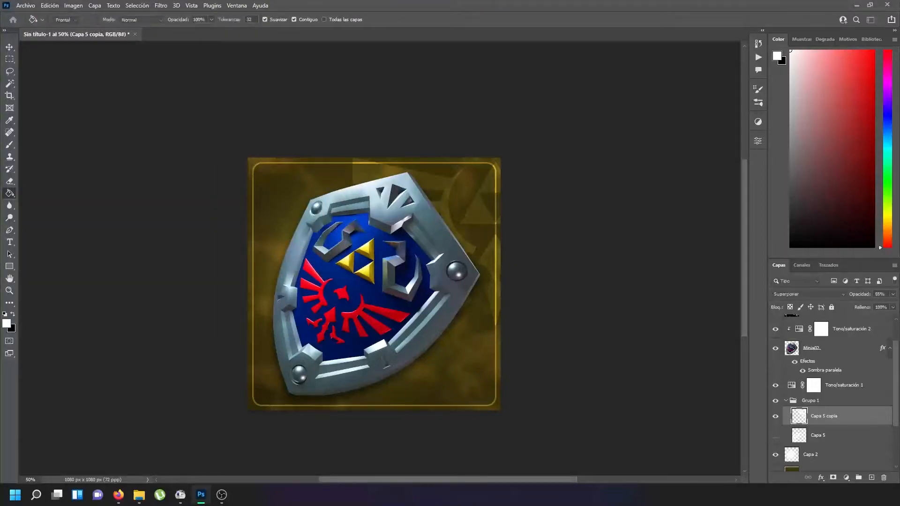
# Open Minia.png from the Miniaturas folder, trim its transparent borders and save the file
pyautogui.hotkey('alt', 'Tab')
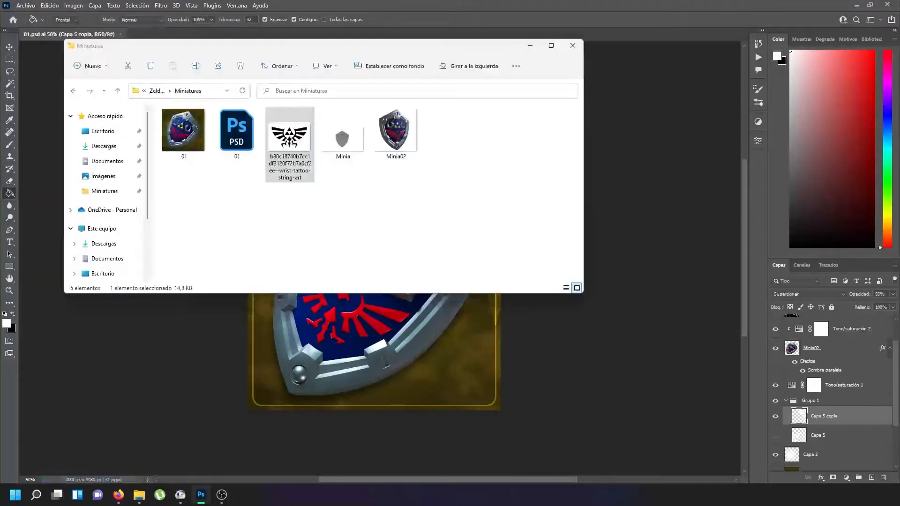
pyautogui.moveTo(353, 147); pyautogui.dragTo(283, 27)
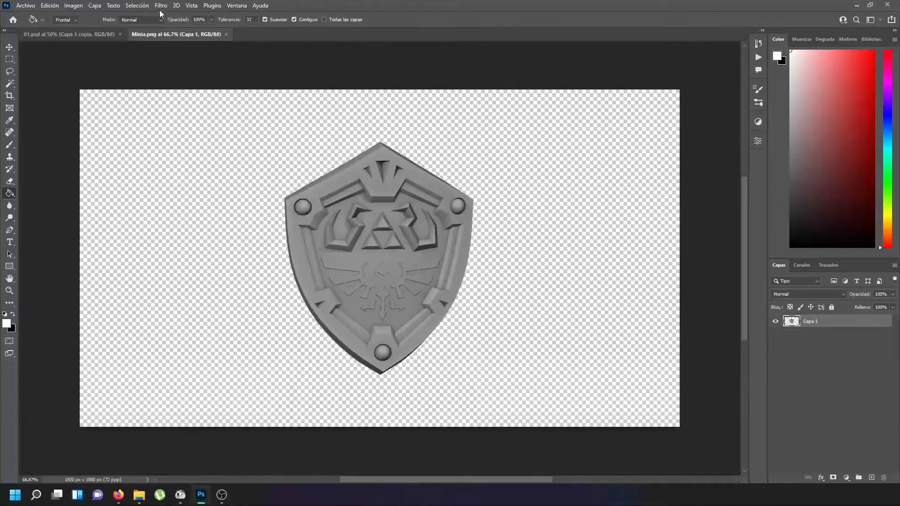
pyautogui.click(77, 9)
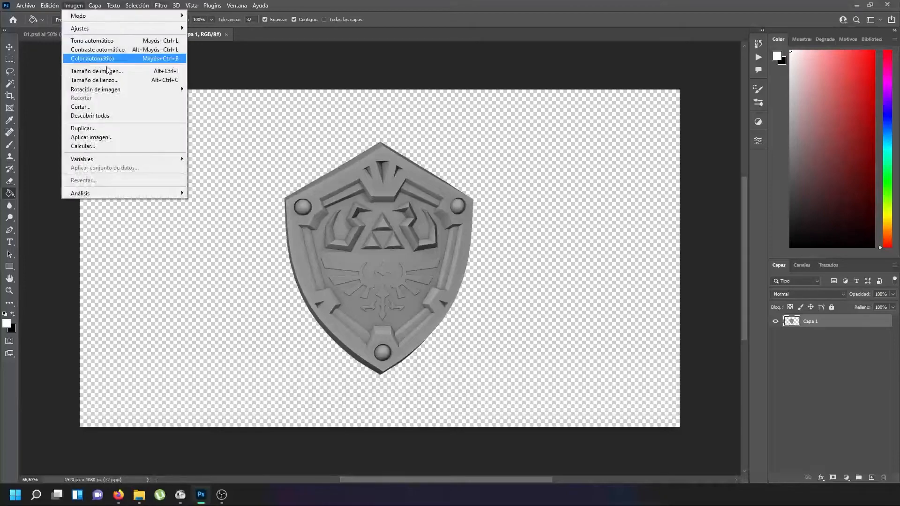
pyautogui.click(115, 103)
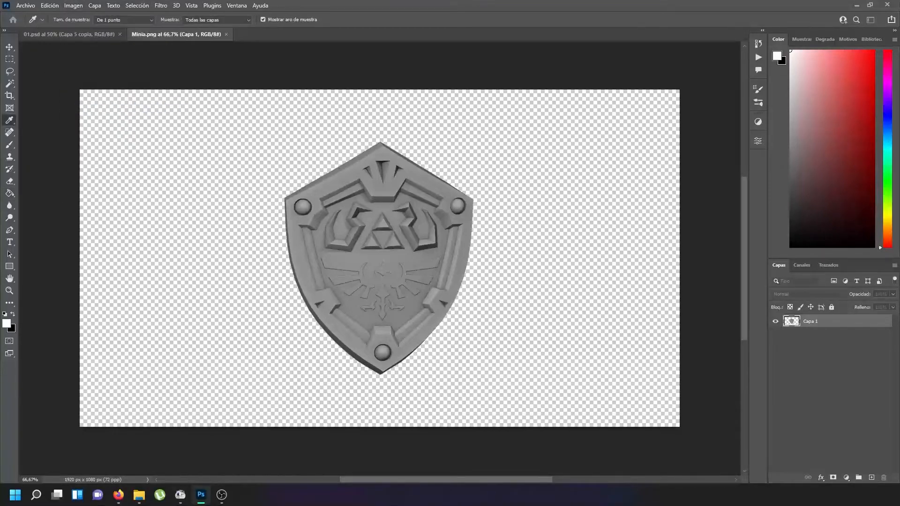
pyautogui.press('Return')
pyautogui.hotkey('ctrl', 's')
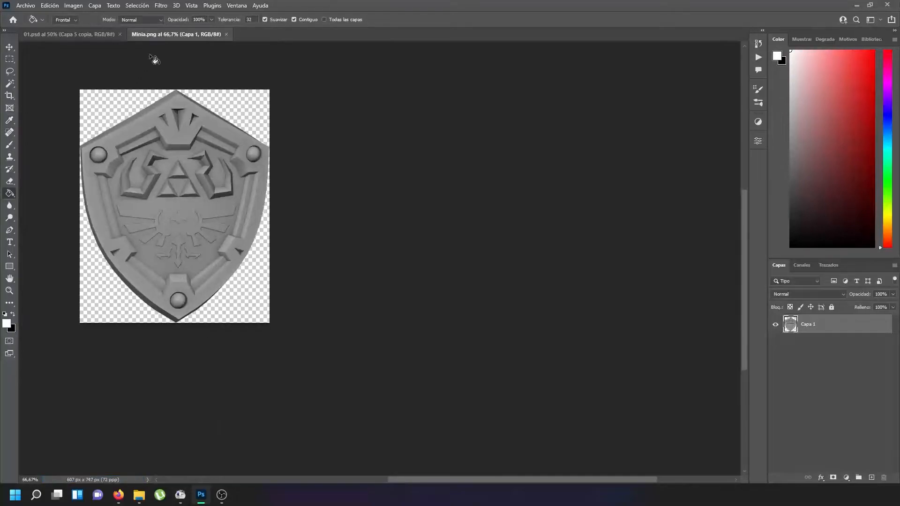
# Copy the entire trimmed grey shield image and return to the 01.psd document
pyautogui.click(137, 5)
pyautogui.click(136, 15)
pyautogui.hotkey('ctrl', 'c')
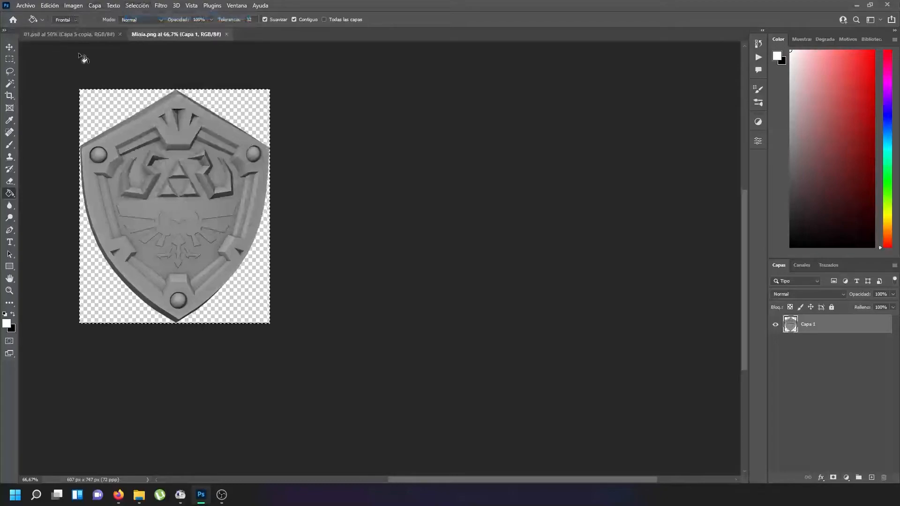
pyautogui.click(65, 32)
pyautogui.hotkey('ctrl', 'v')
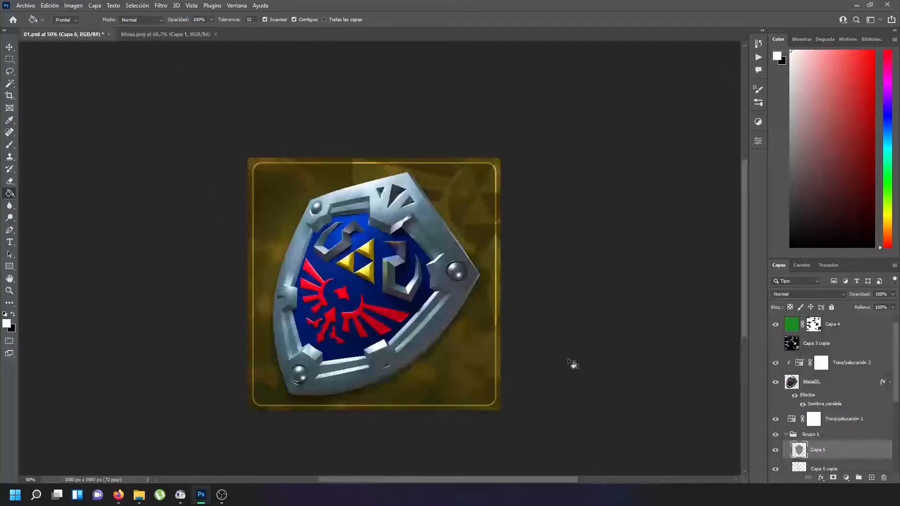
pyautogui.press('Delete')
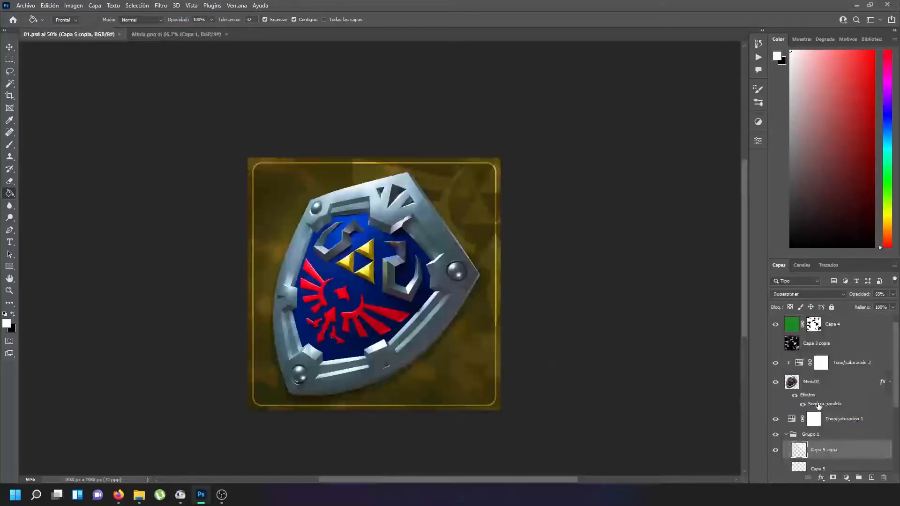
pyautogui.click(840, 383)
pyautogui.hotkey('ctrl', 'v')
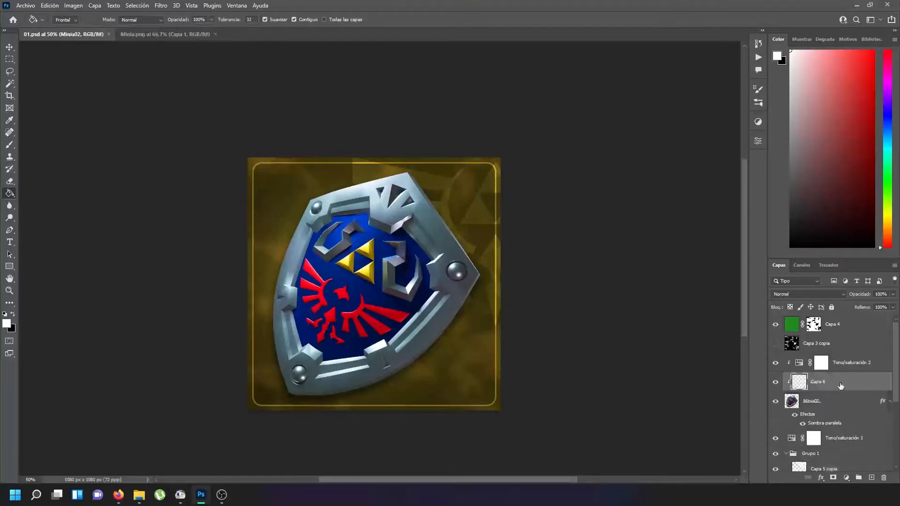
pyautogui.click(776, 403)
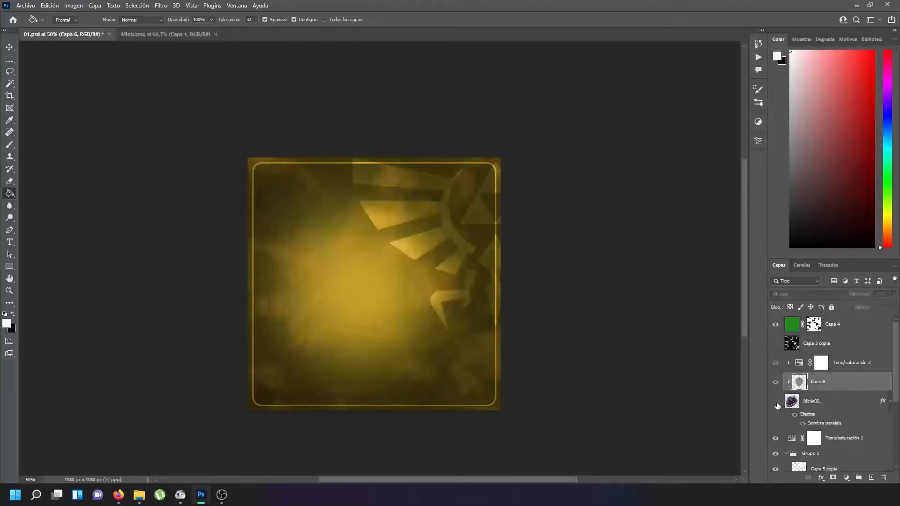
pyautogui.click(776, 402)
pyautogui.hotkey('ctrl', 'z')
# Paste the grey shield above the Tono/saturación 2 layer, and hide the Capa 4 and Minia02 layers
pyautogui.click(836, 364)
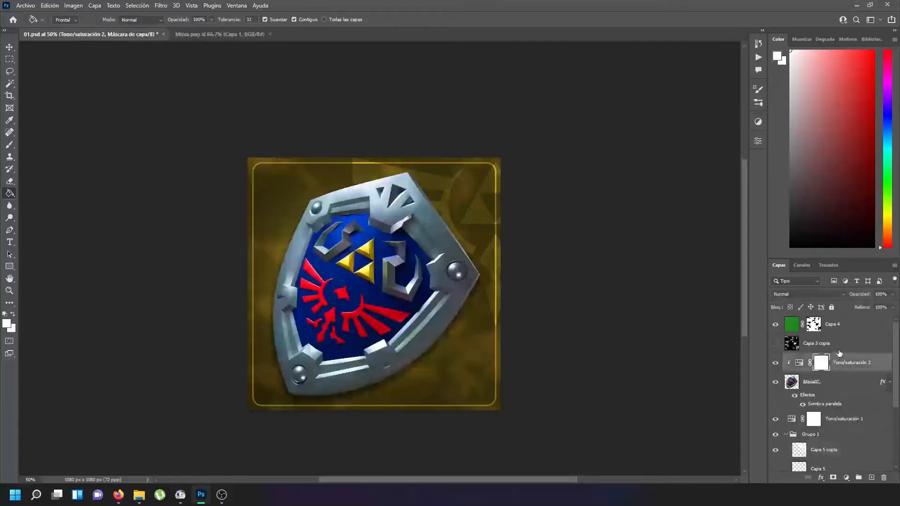
pyautogui.hotkey('ctrl', 'v')
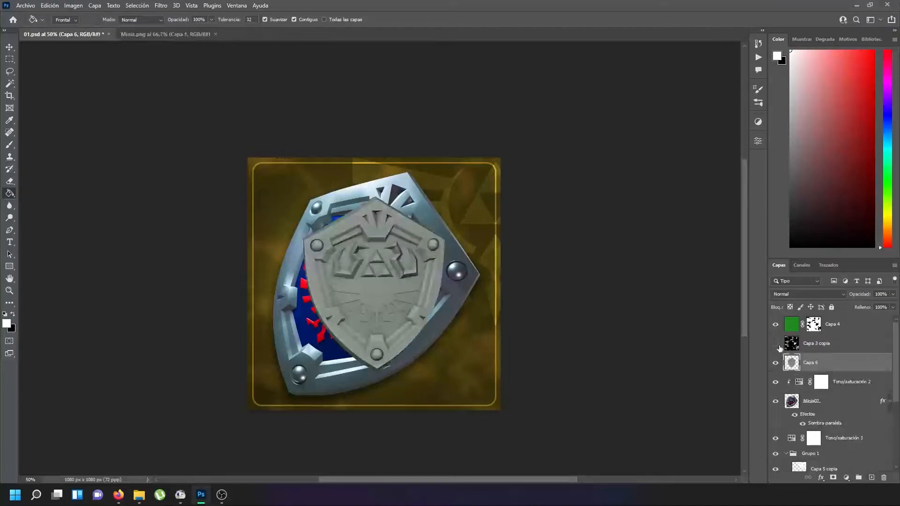
pyautogui.click(775, 325)
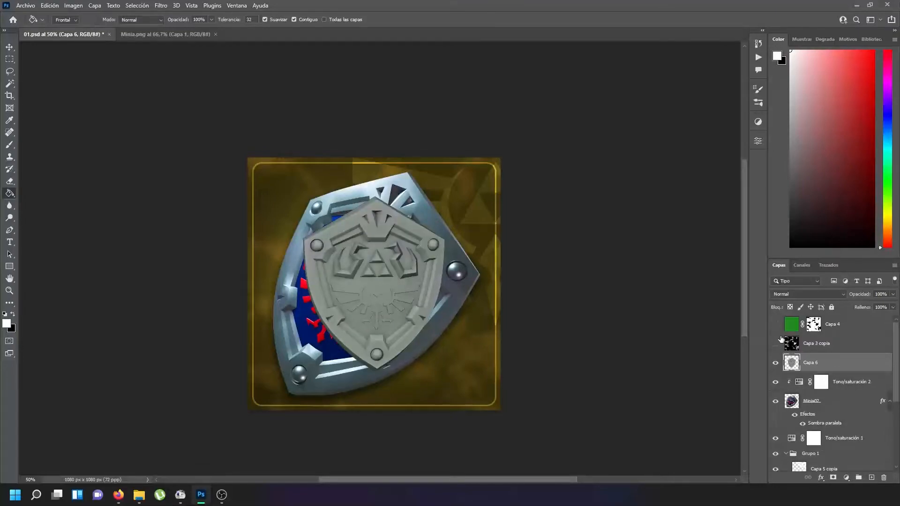
pyautogui.click(776, 402)
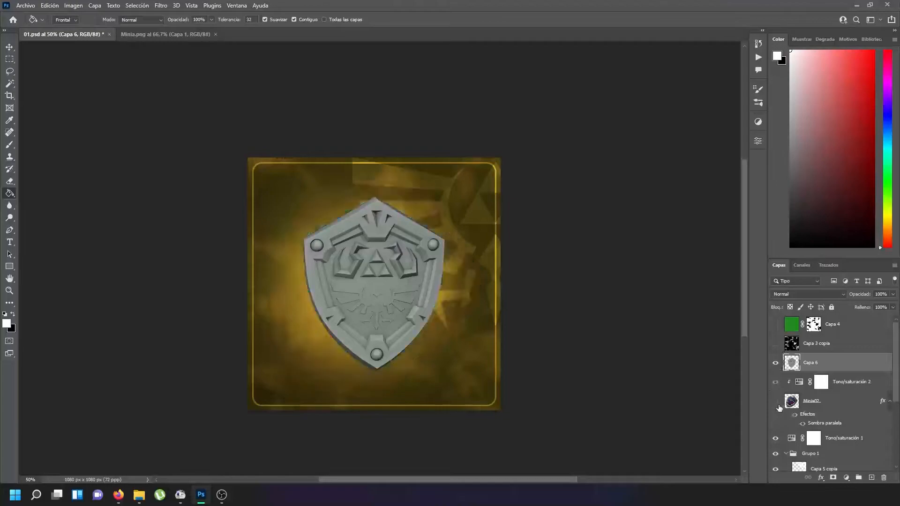
# Scale the grey shield on Capa 6 proportionally to 135.20% about its centre
pyautogui.hotkey('ctrl', 't')
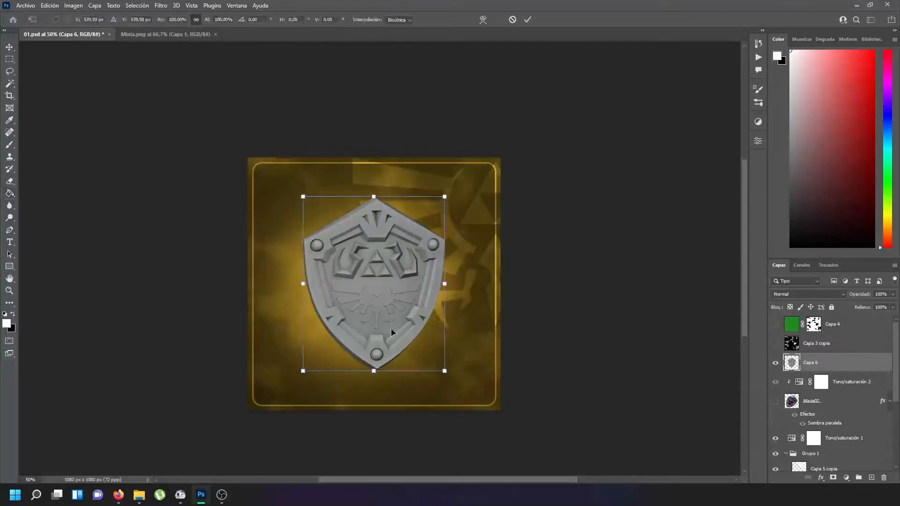
pyautogui.moveTo(443, 369); pyautogui.dragTo(469, 401)
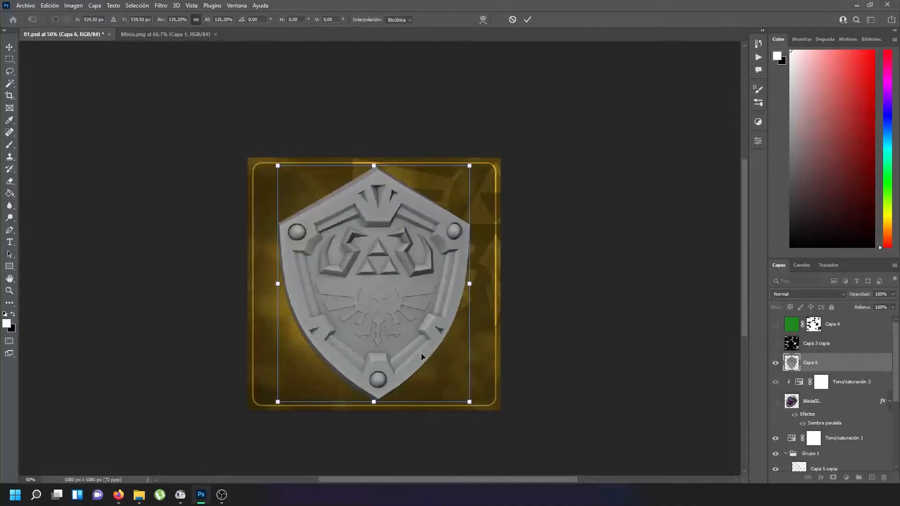
pyautogui.press('Return')
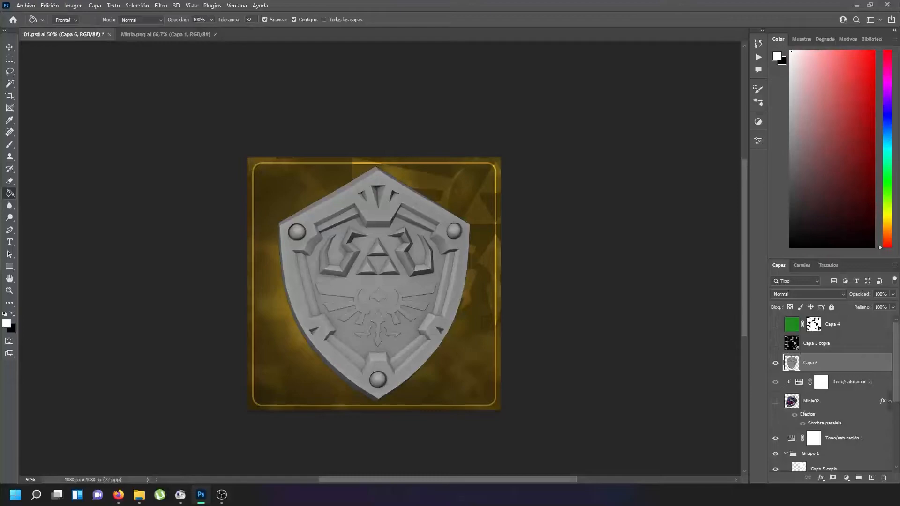
# Open the Zelda Blender file from the ZeldaShield folder and switch to Blender
pyautogui.hotkey('alt', 'Tab')
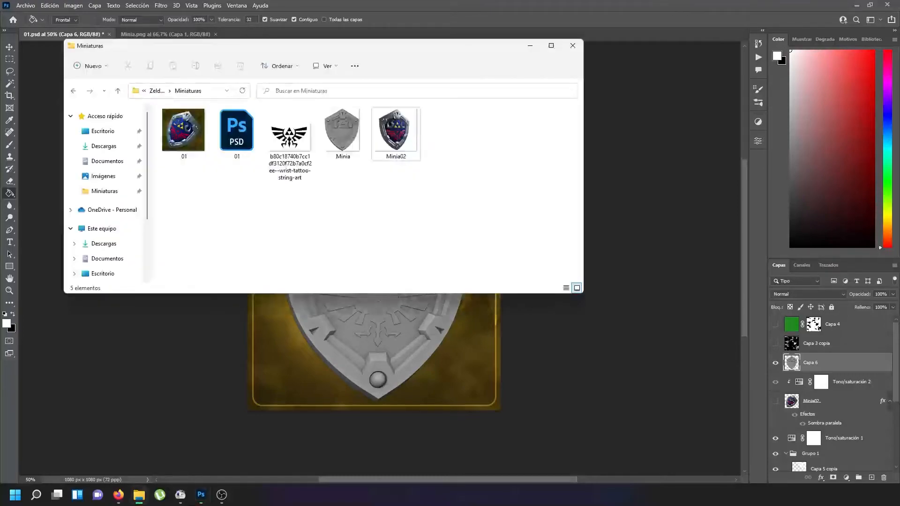
pyautogui.hotkey('alt', 'Up')
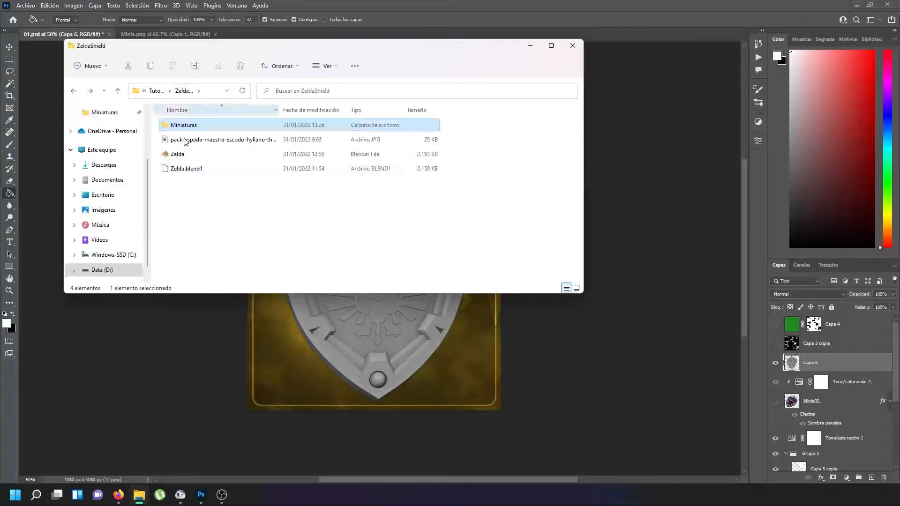
pyautogui.click(187, 157)
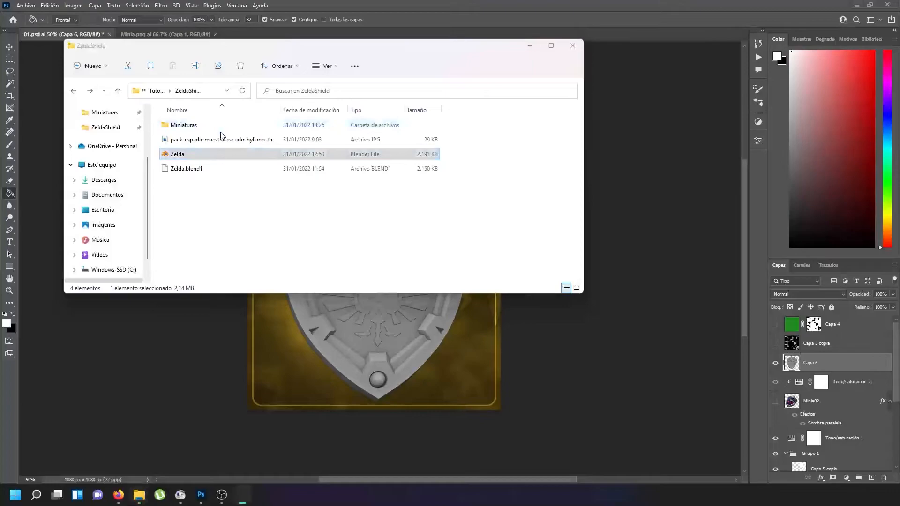
pyautogui.moveTo(326, 48); pyautogui.dragTo(0, 65)
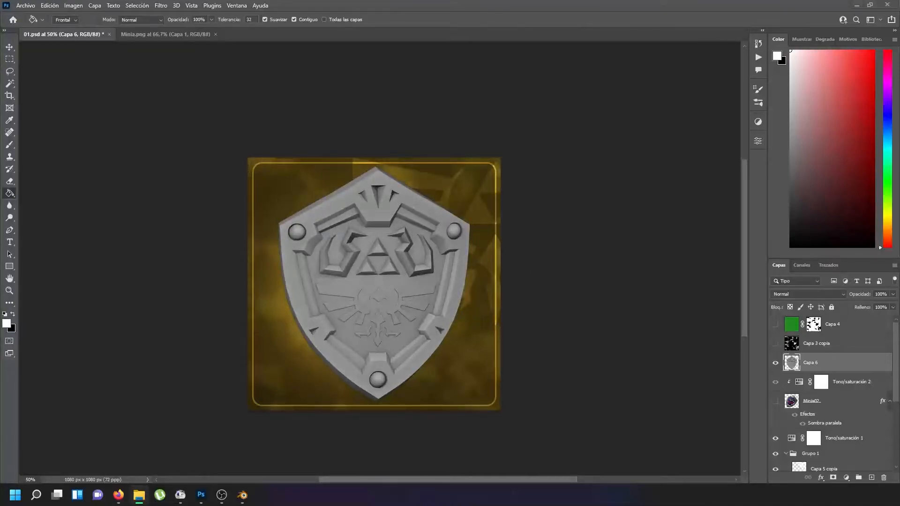
pyautogui.click(242, 494)
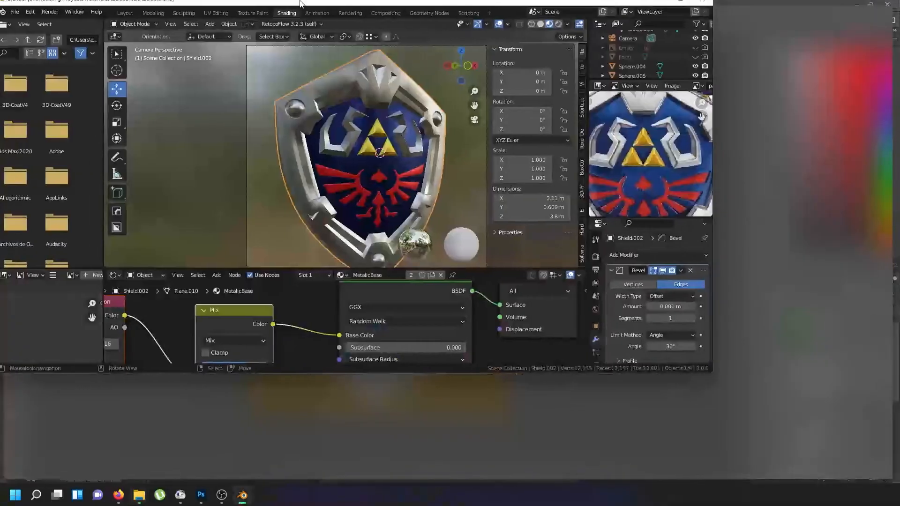
# Display the shield in solid viewport shading with Shadow and Cavity enabled
pyautogui.scroll(-3, 363, 224)
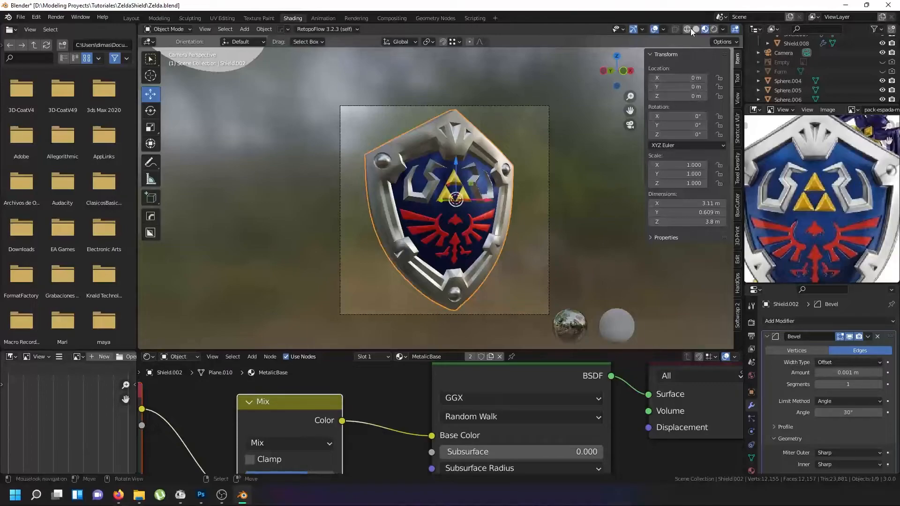
pyautogui.click(696, 29)
pyautogui.scroll(1, 438, 241)
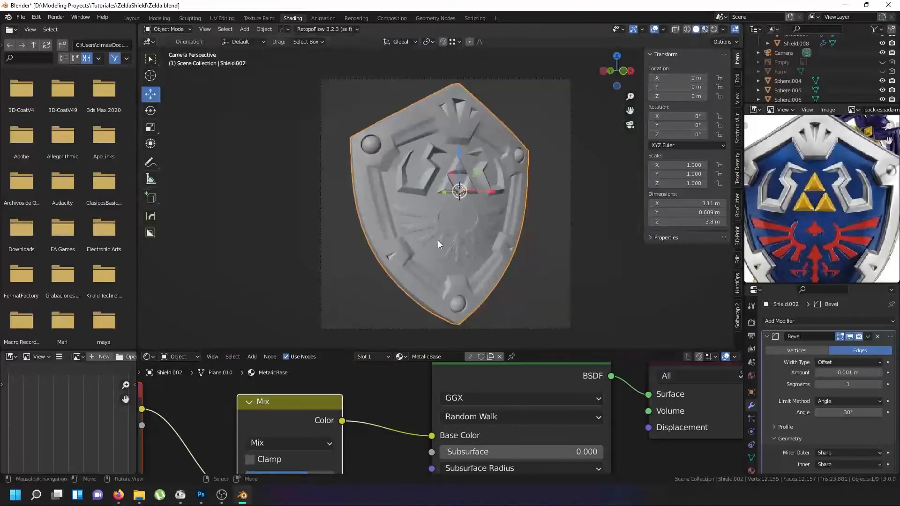
pyautogui.click(722, 29)
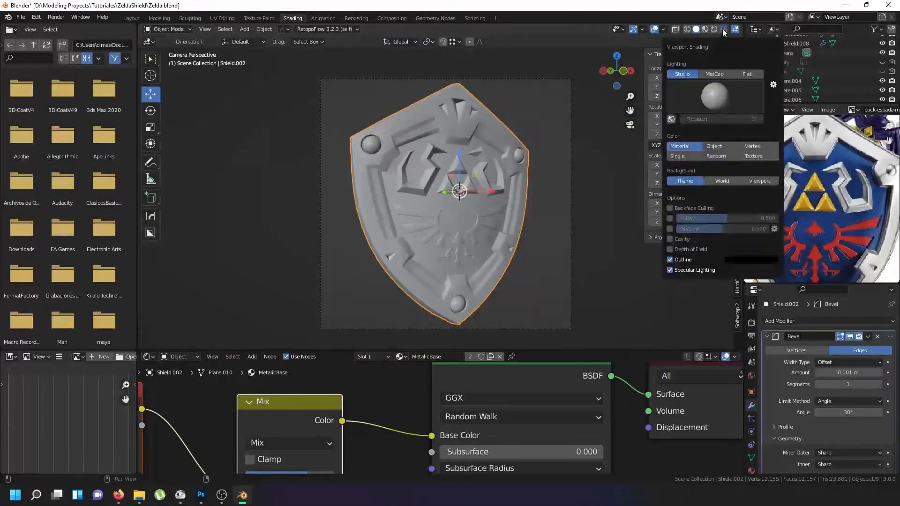
pyautogui.click(670, 229)
pyautogui.click(669, 239)
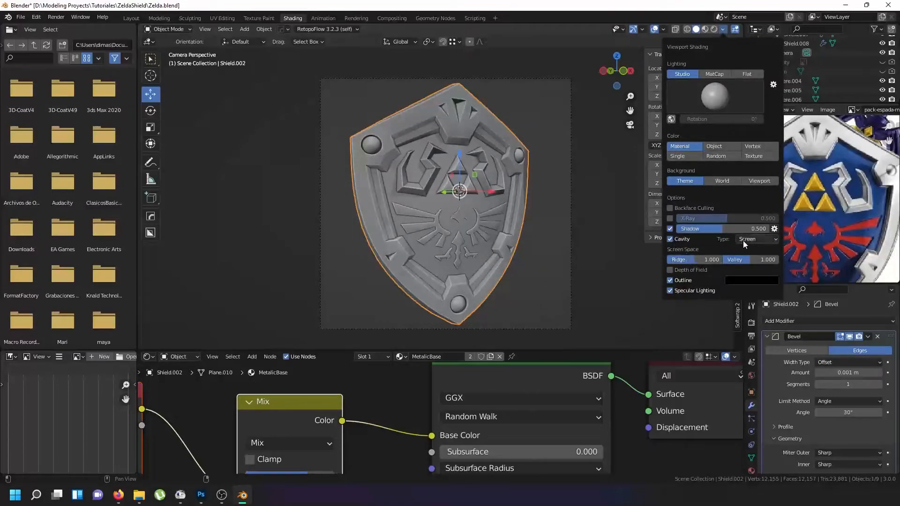
# Set the cavity type to Both and reduce the screen-space ridge and valley strengths
pyautogui.click(742, 240)
pyautogui.click(729, 269)
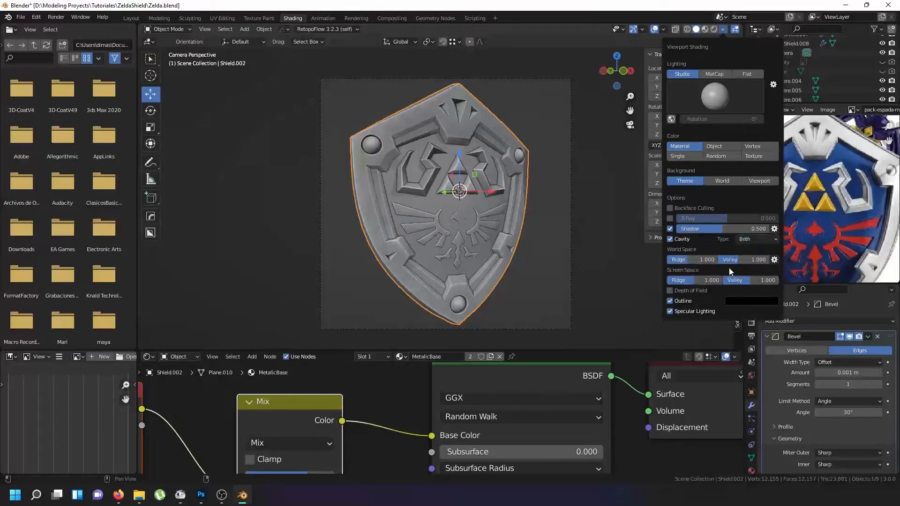
pyautogui.moveTo(704, 280); pyautogui.dragTo(684, 280)
pyautogui.moveTo(759, 280)
pyautogui.mouseDown()
pyautogui.moveTo(740, 280)
pyautogui.moveTo(753, 281)
pyautogui.mouseUp()
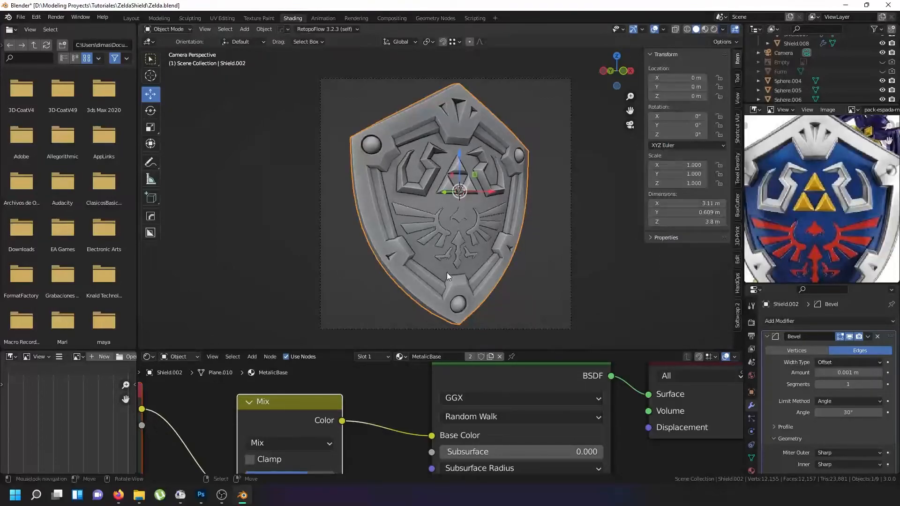
# Render an image of the viewport with the shield deselected and the overlays hidden
pyautogui.click(249, 142)
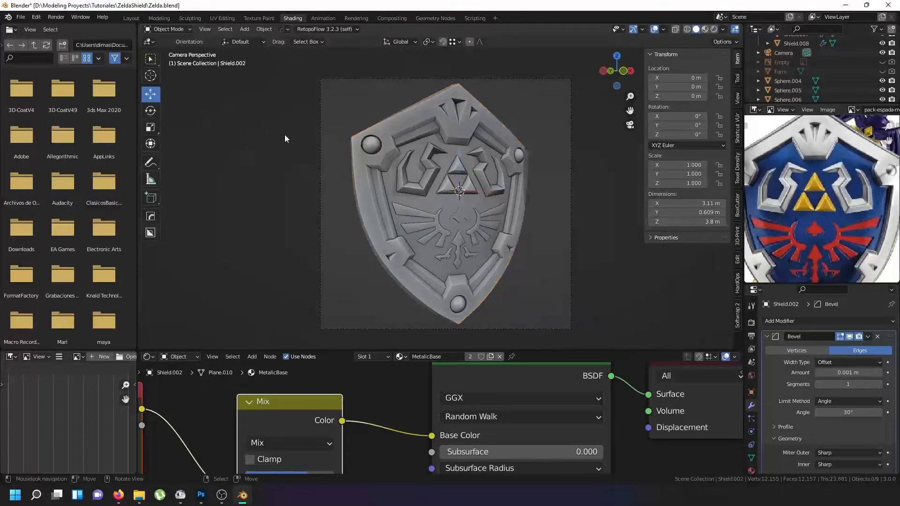
pyautogui.click(655, 29)
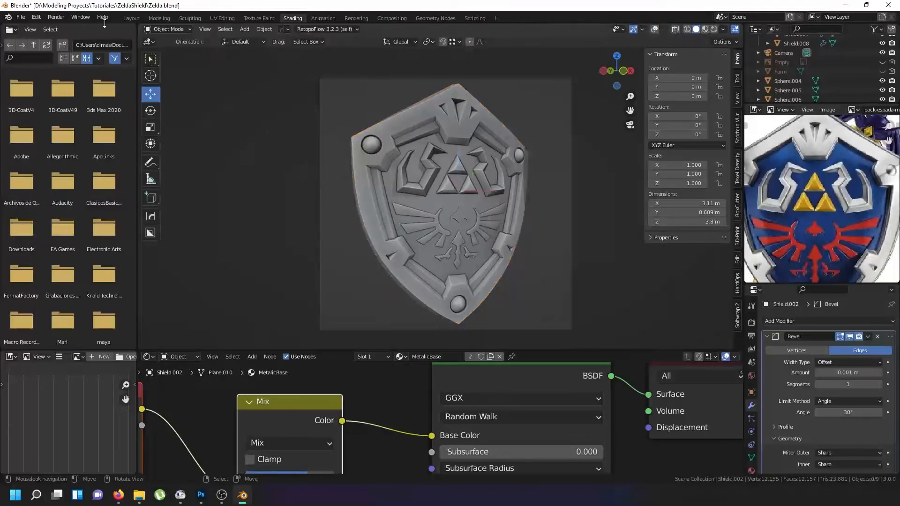
pyautogui.click(205, 29)
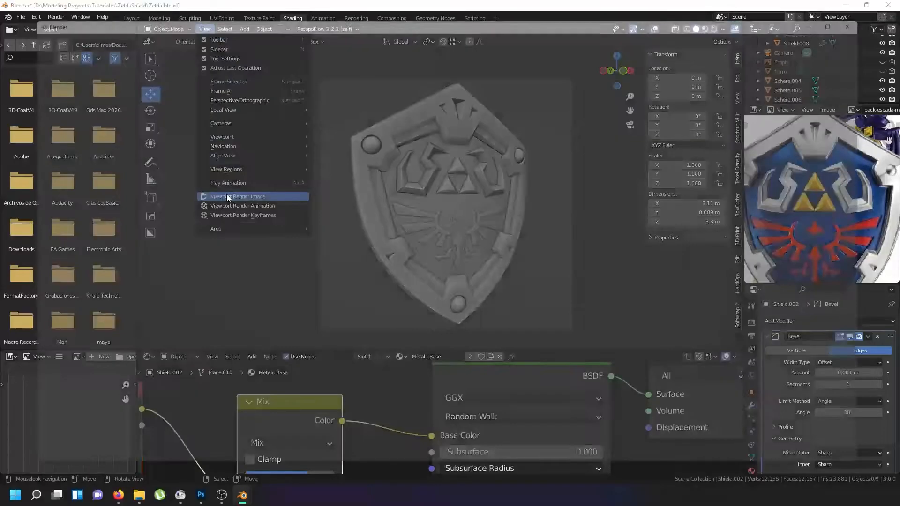
pyautogui.click(232, 196)
# Save the front-view render over Minia.png in the Miniaturas folder and close the render window
pyautogui.scroll(4, 348, 197)
pyautogui.scroll(-2, 345, 193)
pyautogui.moveTo(360, 182); pyautogui.dragTo(358, 209)
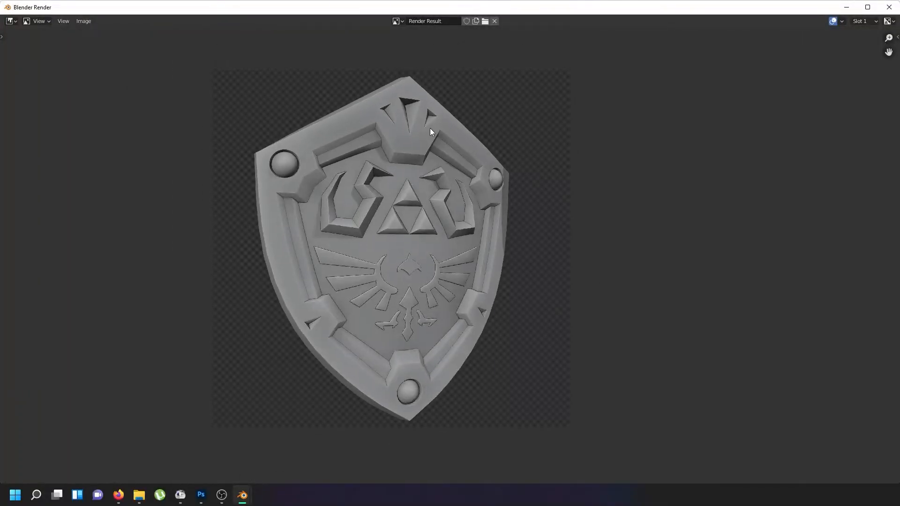
pyautogui.click(84, 22)
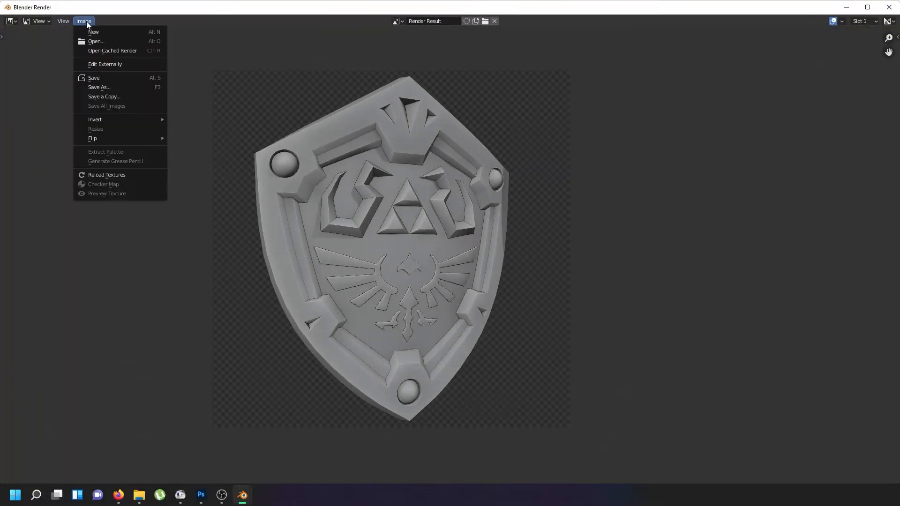
pyautogui.click(123, 89)
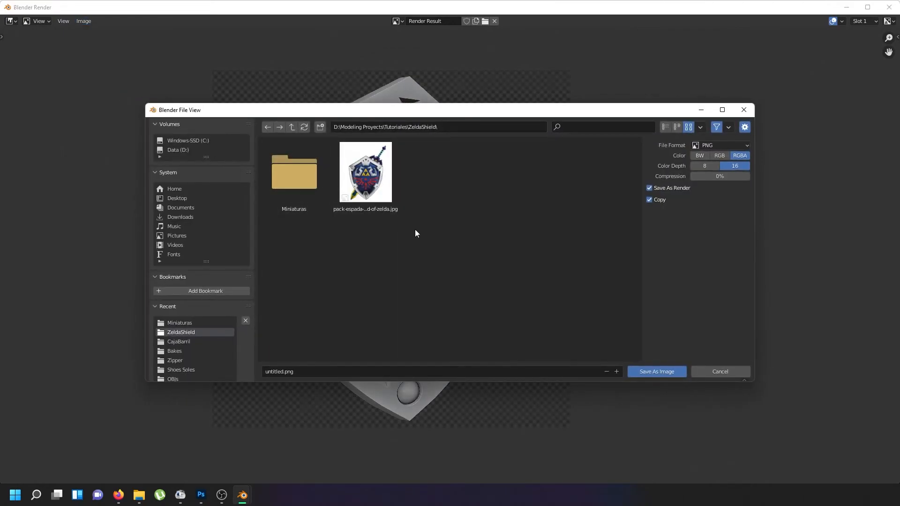
pyautogui.click(294, 175)
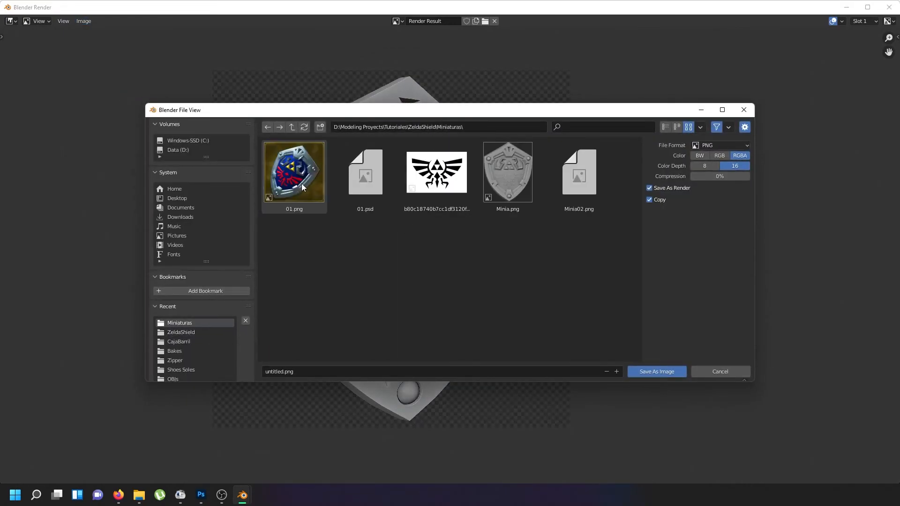
pyautogui.doubleClick(519, 186)
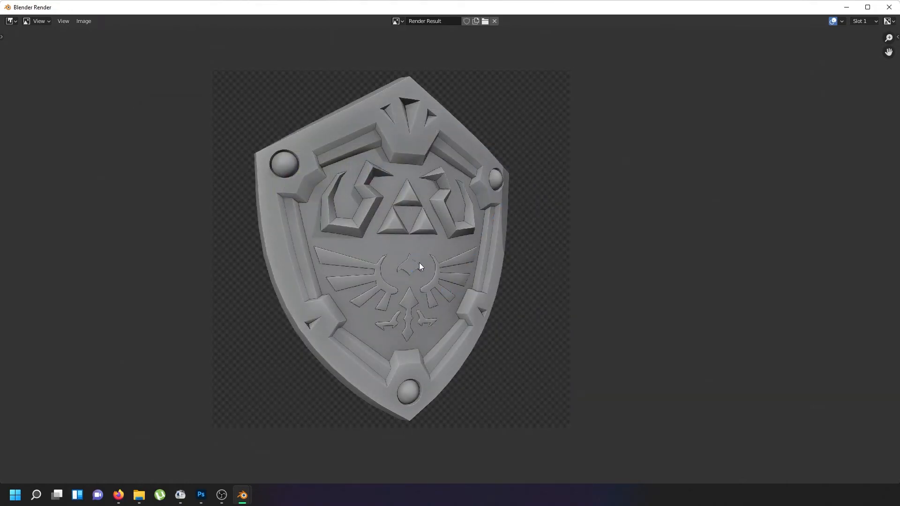
pyautogui.press('Escape')
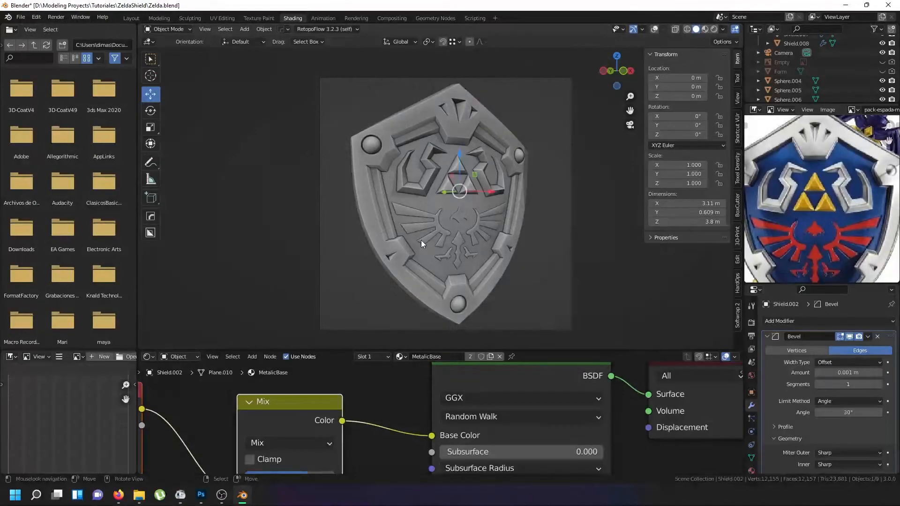
pyautogui.press('r')
pyautogui.write('z180')
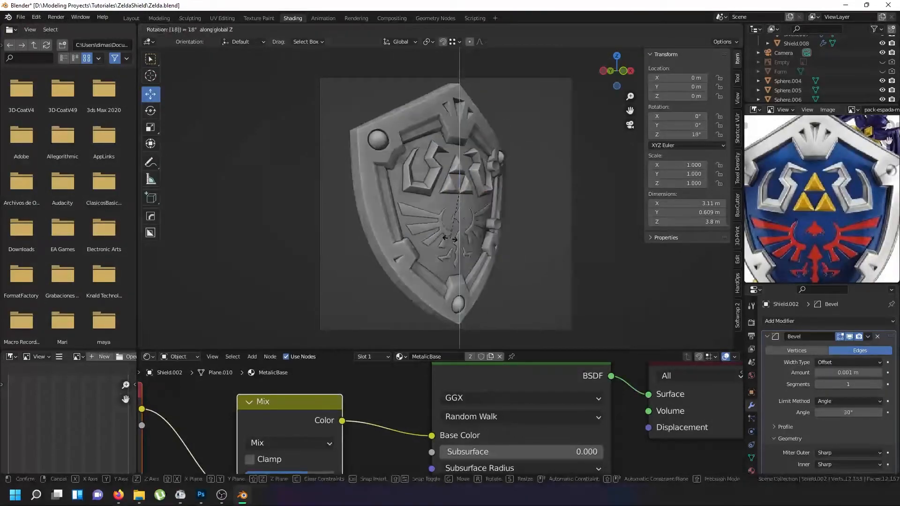
pyautogui.press('Escape')
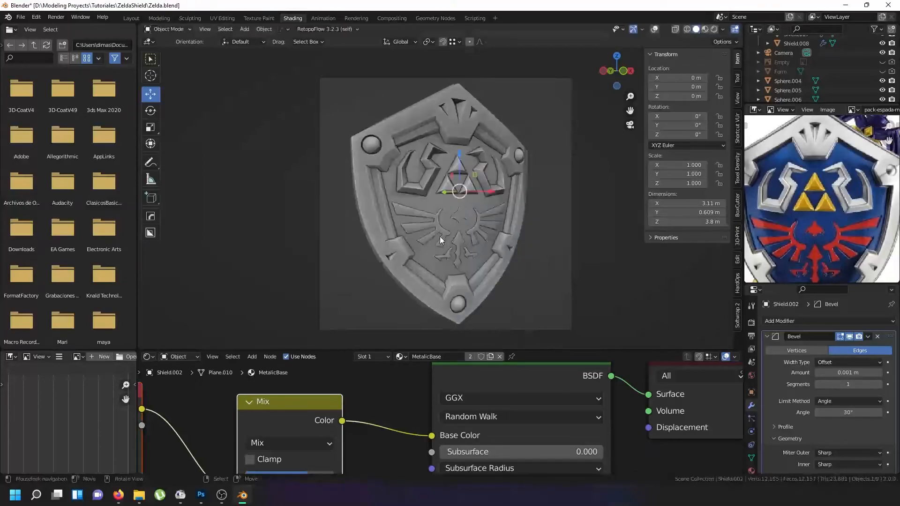
# Select all five Shield objects in the Apply collection and rotate them 180° about the Z axis
pyautogui.scroll(-1, 825, 80)
pyautogui.scroll(4, 799, 94)
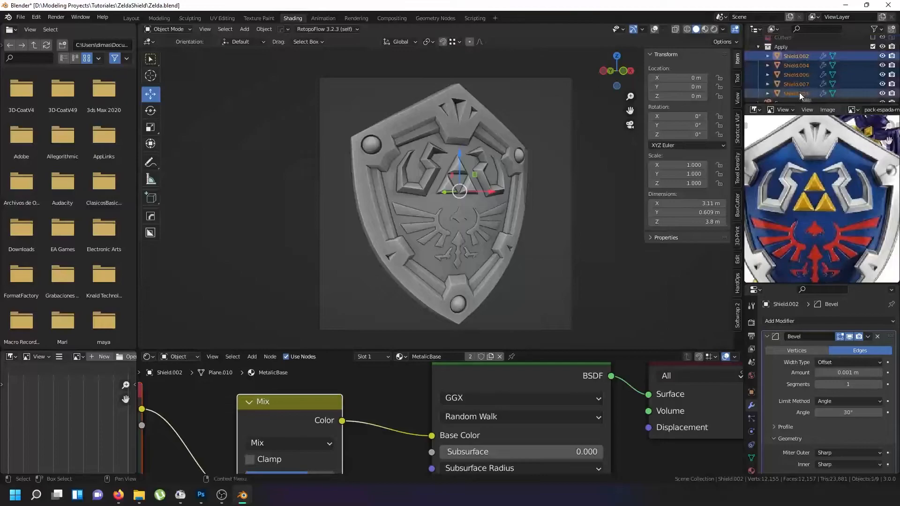
pyautogui.write('rz')
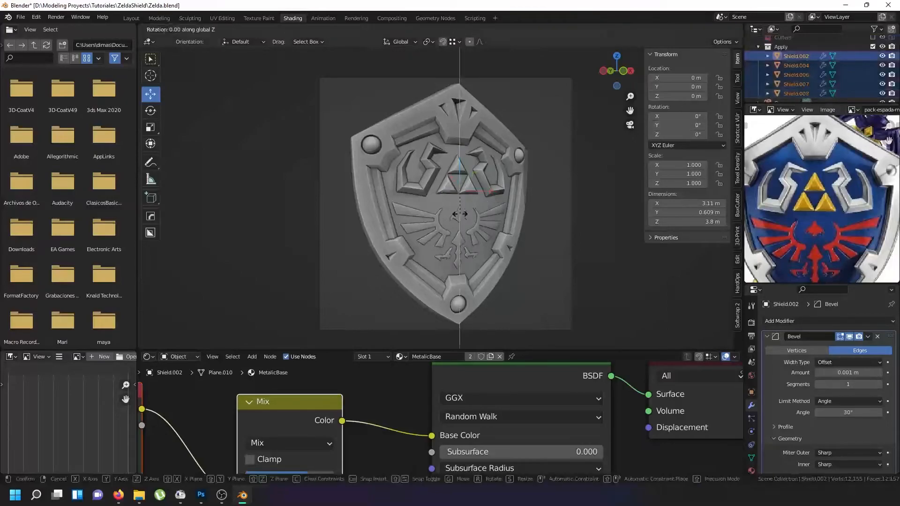
pyautogui.write('180')
pyautogui.press('Return')
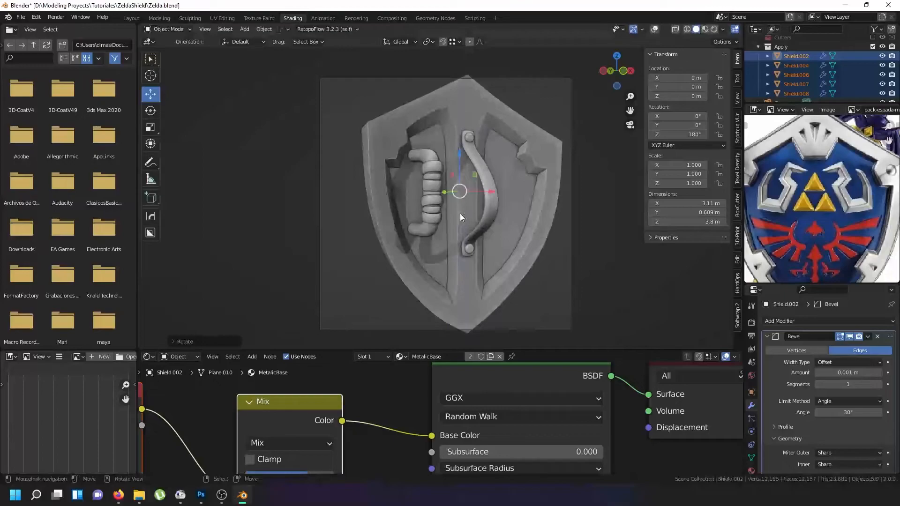
pyautogui.hotkey('ctrl', 'z')
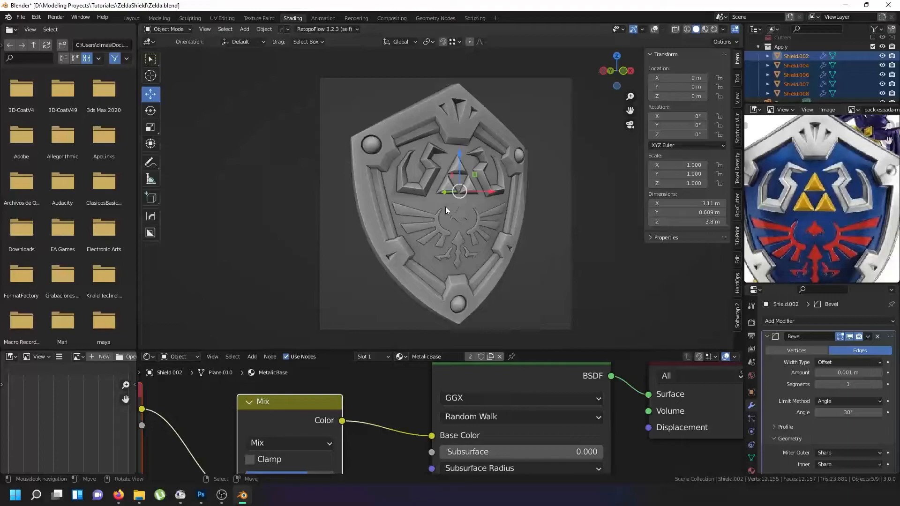
pyautogui.press('KP_7')
pyautogui.scroll(3, 449, 157)
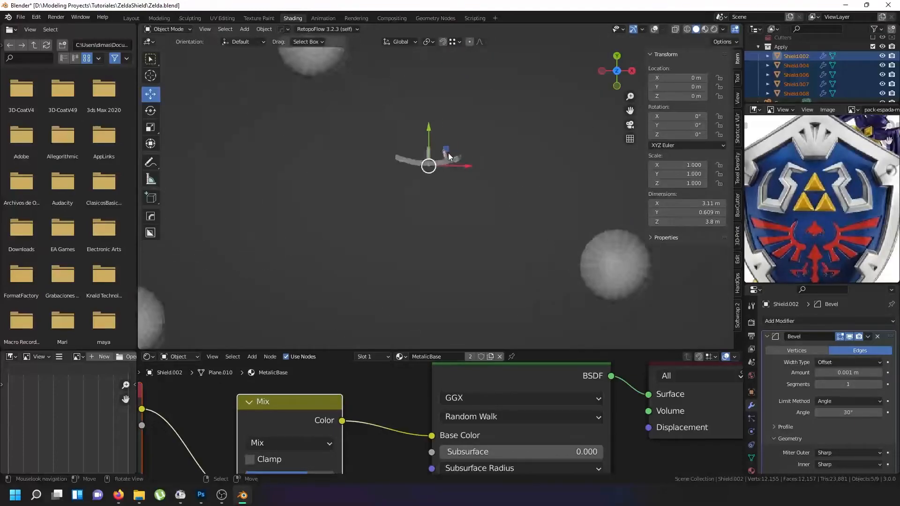
pyautogui.write('rz180')
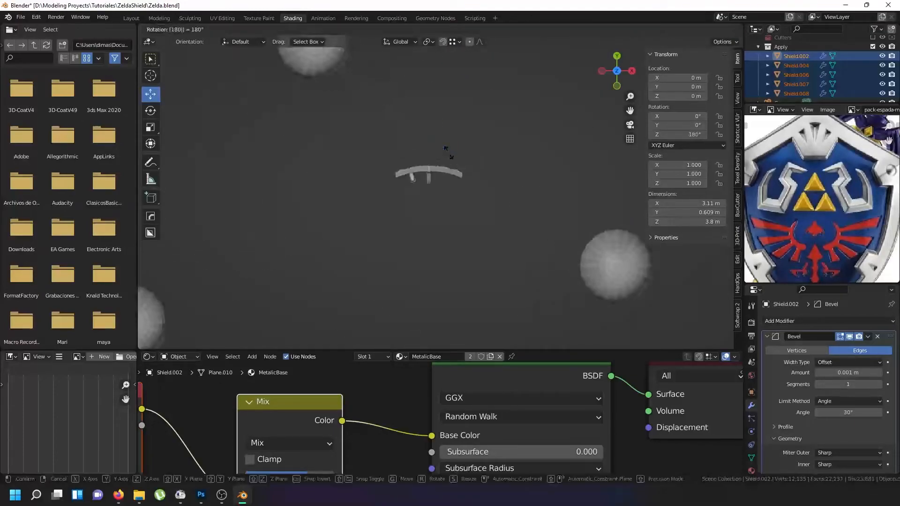
pyautogui.press('Return')
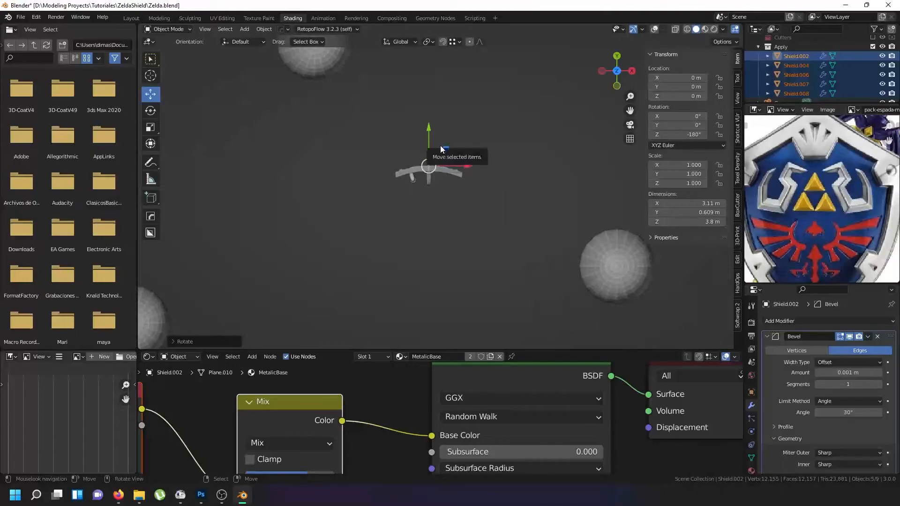
# Move the rotated shield about 0.34 m along Y within the camera frame
pyautogui.press('KP_1')
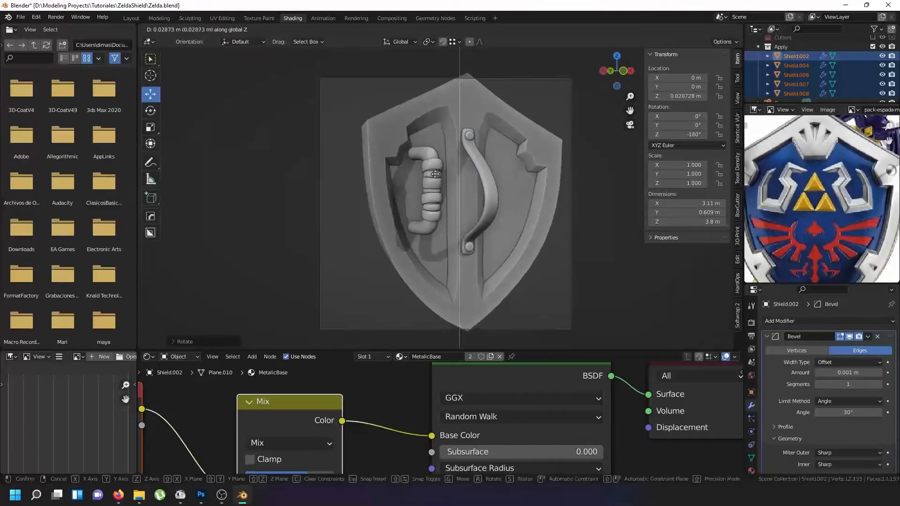
pyautogui.press('g')
pyautogui.press('y')
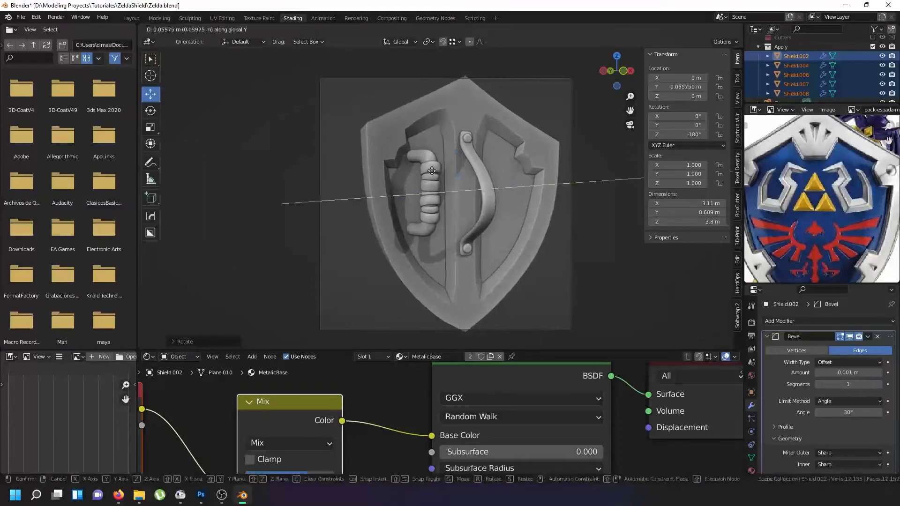
pyautogui.click(423, 166)
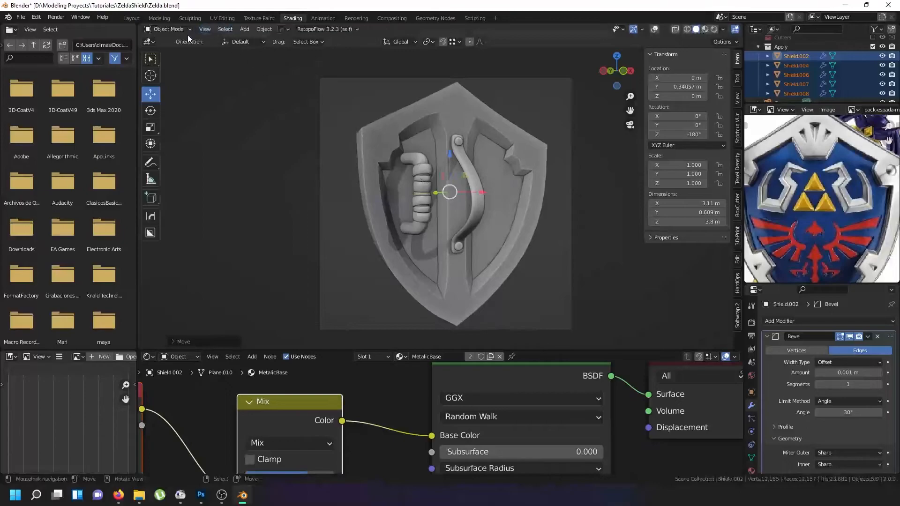
# Render an image of the viewport showing the shield's back and save it over Minia02.png in the Miniaturas folder
pyautogui.click(205, 30)
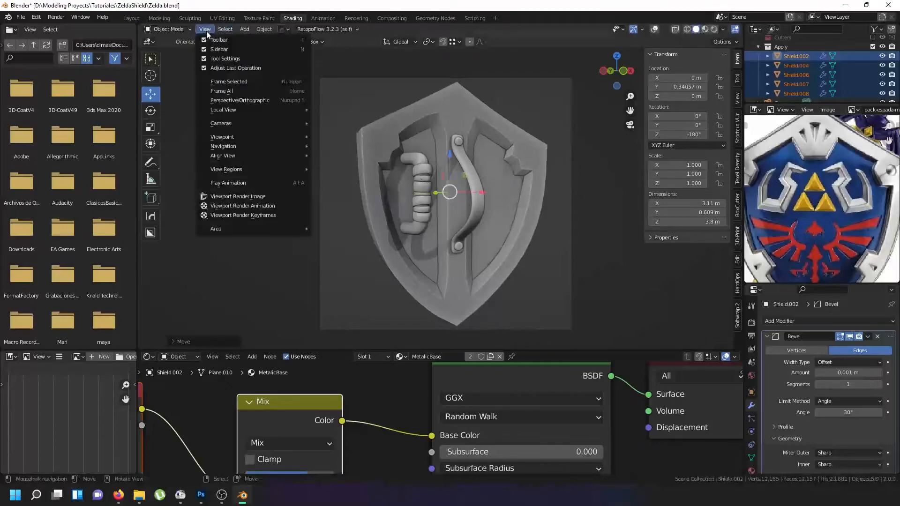
pyautogui.click(238, 196)
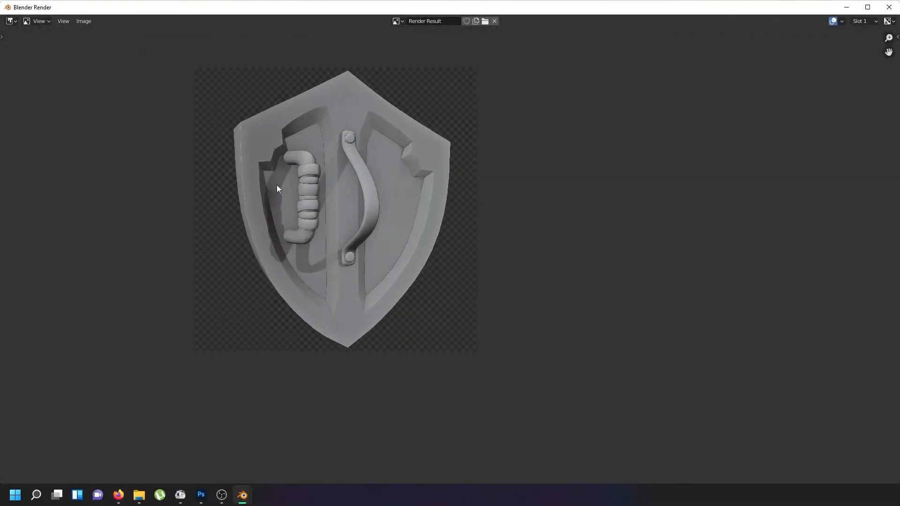
pyautogui.click(81, 22)
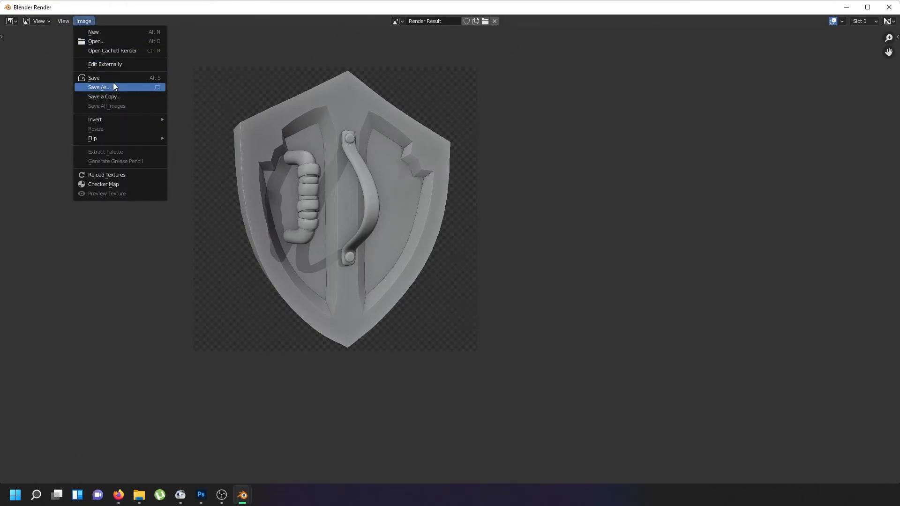
pyautogui.click(112, 89)
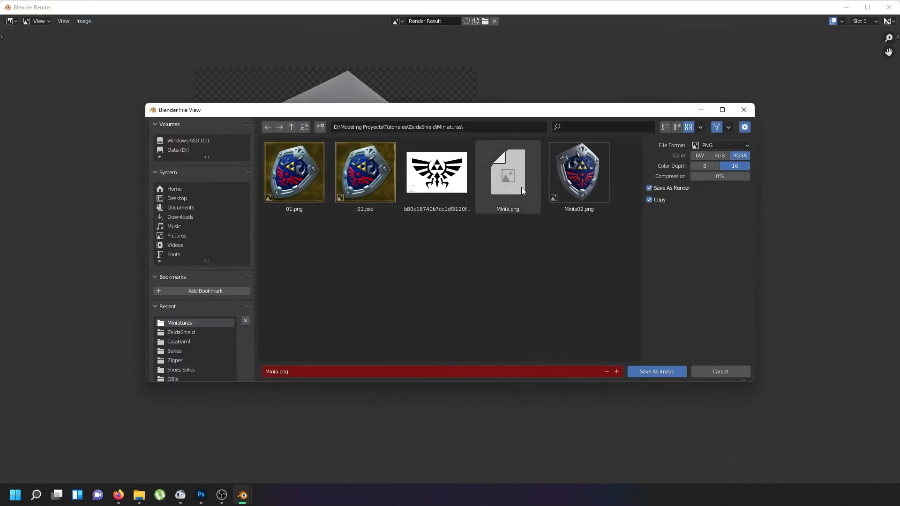
pyautogui.click(507, 174)
pyautogui.click(289, 372)
pyautogui.click(284, 371)
pyautogui.write('02')
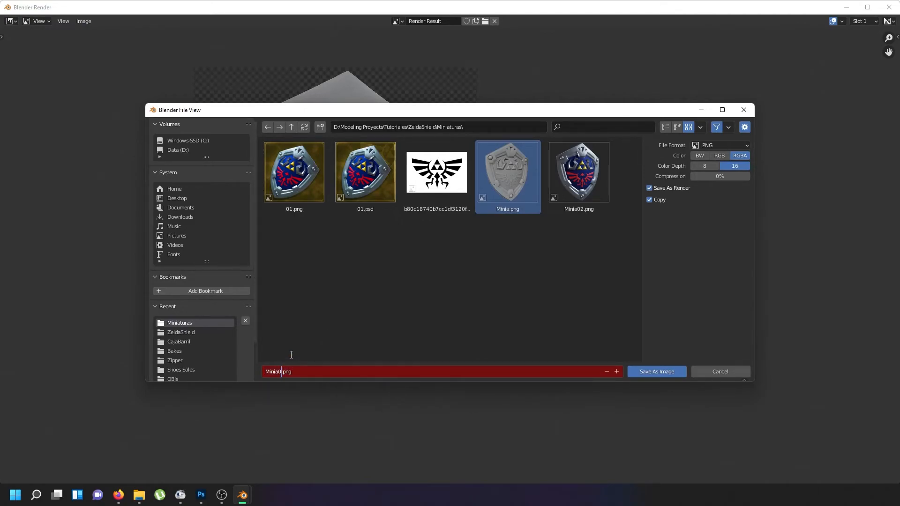
pyautogui.click(646, 374)
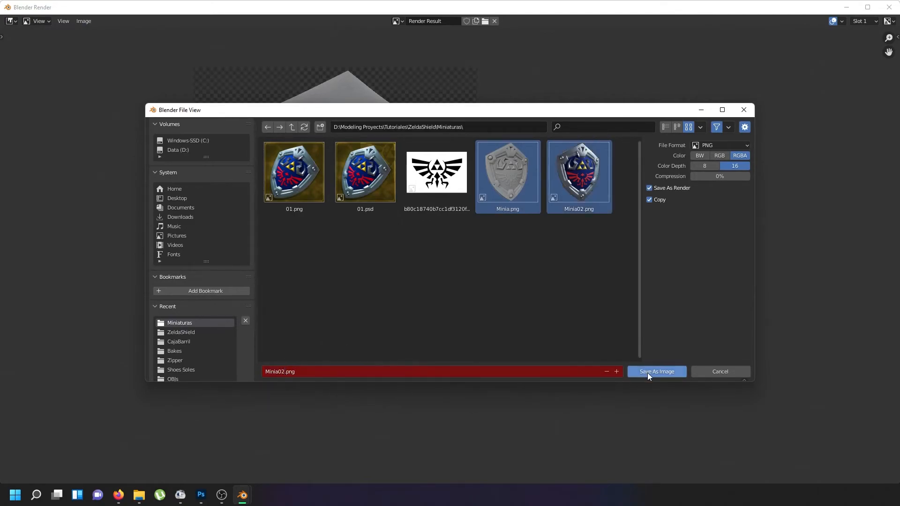
pyautogui.click(655, 372)
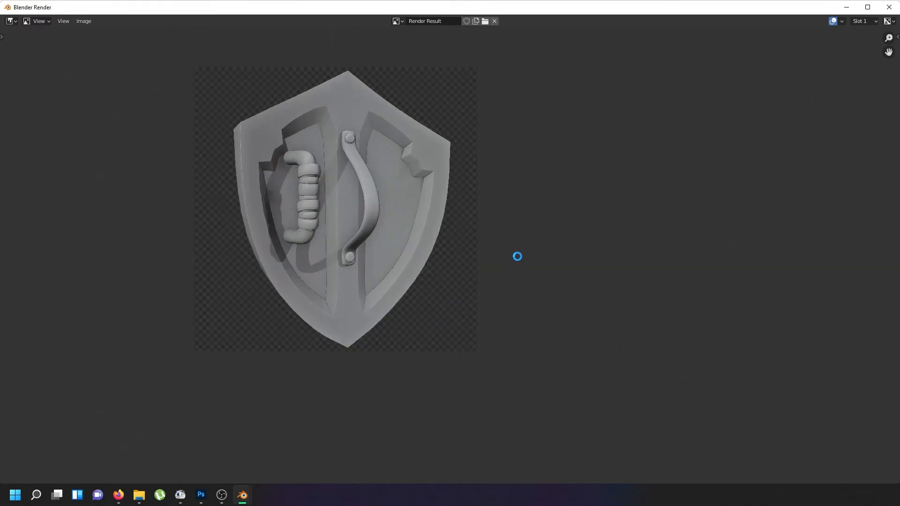
pyautogui.click(889, 7)
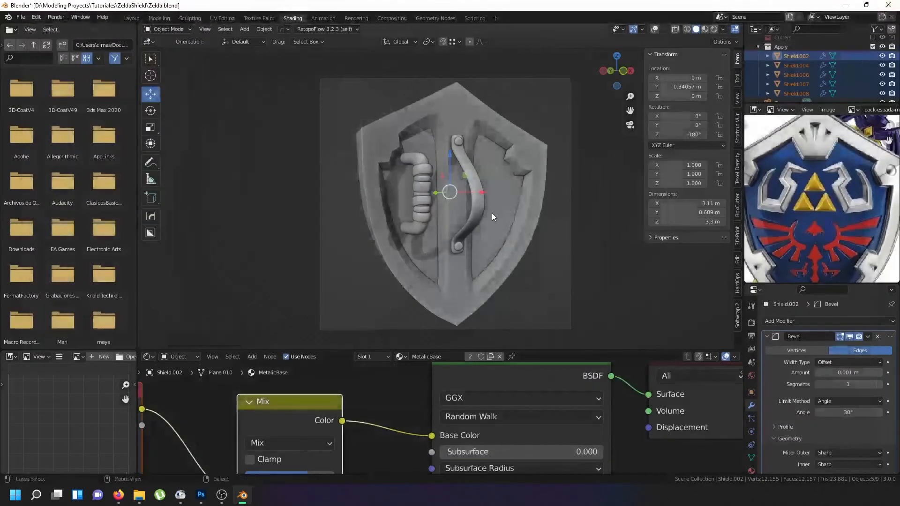
# Undo the last transform of the shield and save the Blender file
pyautogui.hotkey('ctrl', 'z')
pyautogui.hotkey('ctrl', 's')
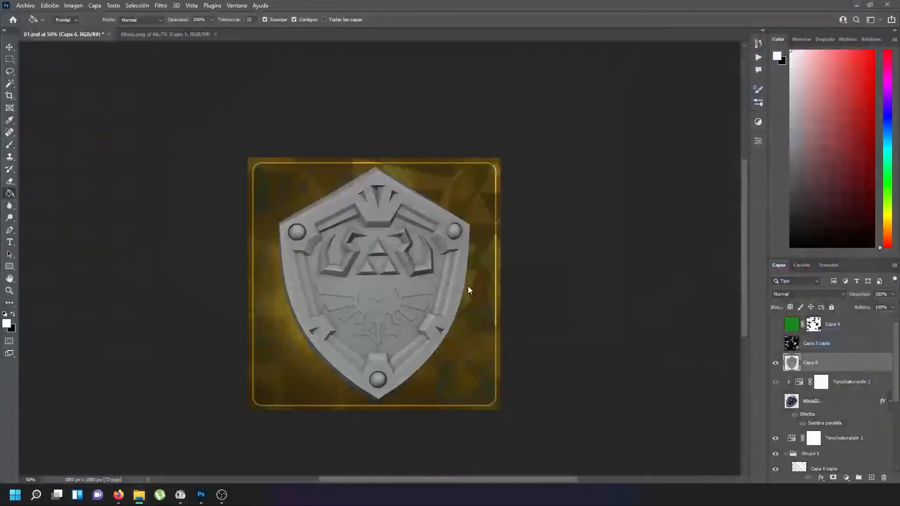
# Switch to Photoshop, hide the Capa 6 layer and place Minia02.png and Minia.png into 01.psd
pyautogui.click(775, 362)
pyautogui.click(141, 495)
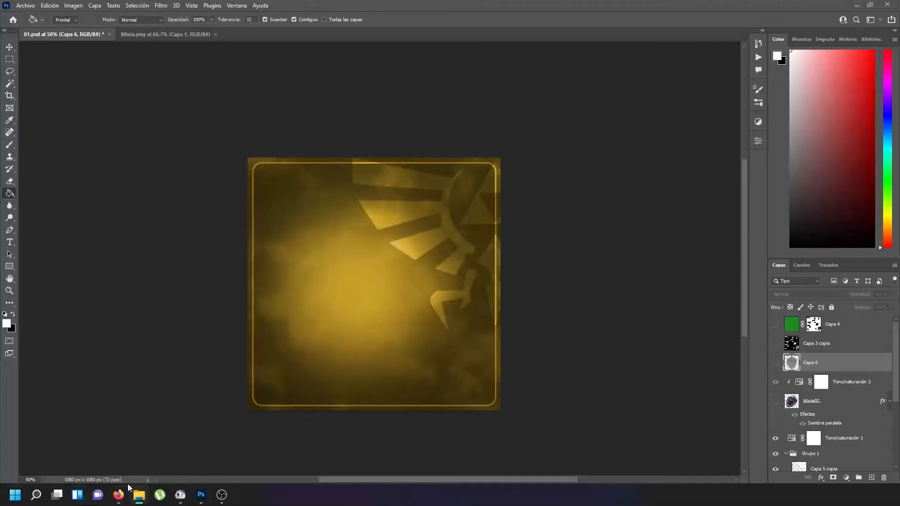
pyautogui.click(139, 495)
pyautogui.moveTo(201, 494); pyautogui.dragTo(257, 311)
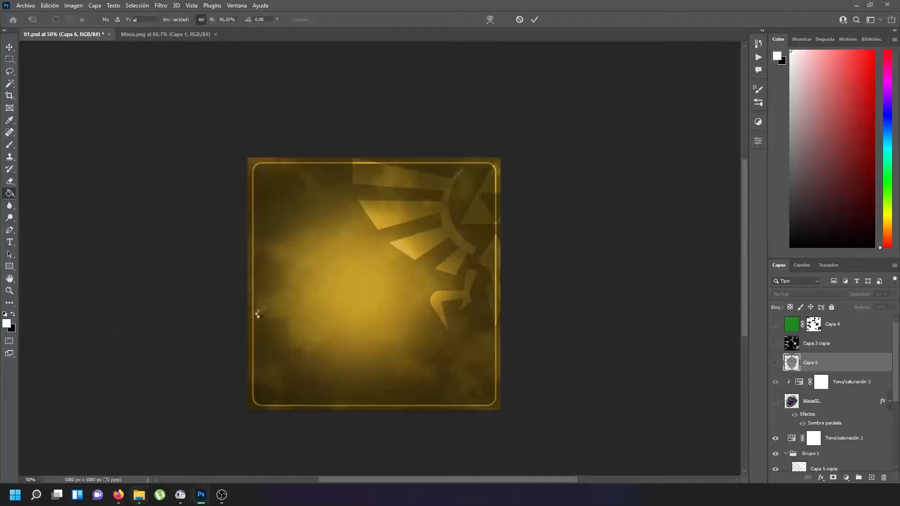
pyautogui.press('Return')
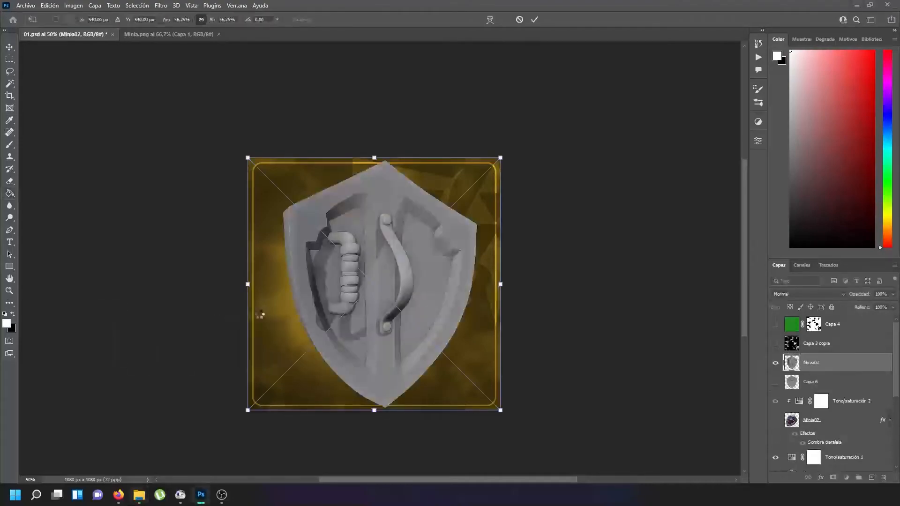
pyautogui.press('Return')
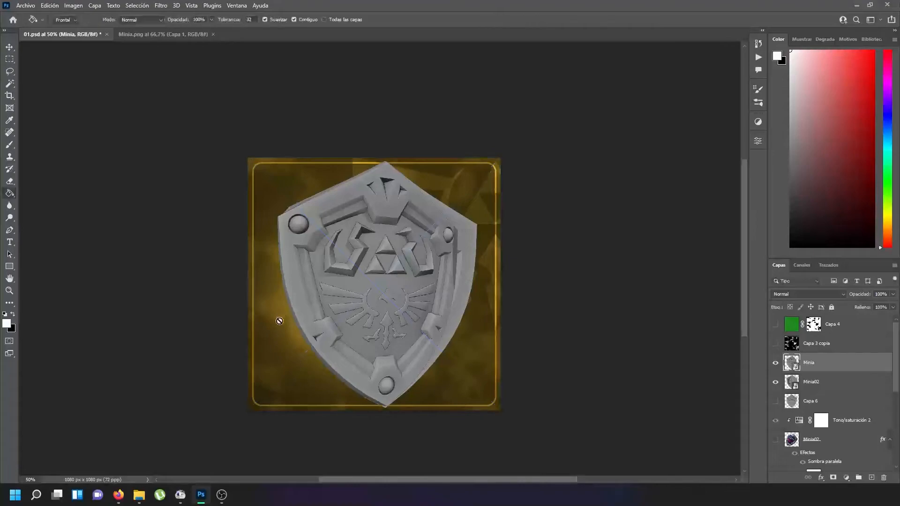
# Move the front-view shield layer Minia to the left of the back-view shield, mostly off the canvas
pyautogui.keyDown('shift'); pyautogui.click(818, 384); pyautogui.keyUp('shift')
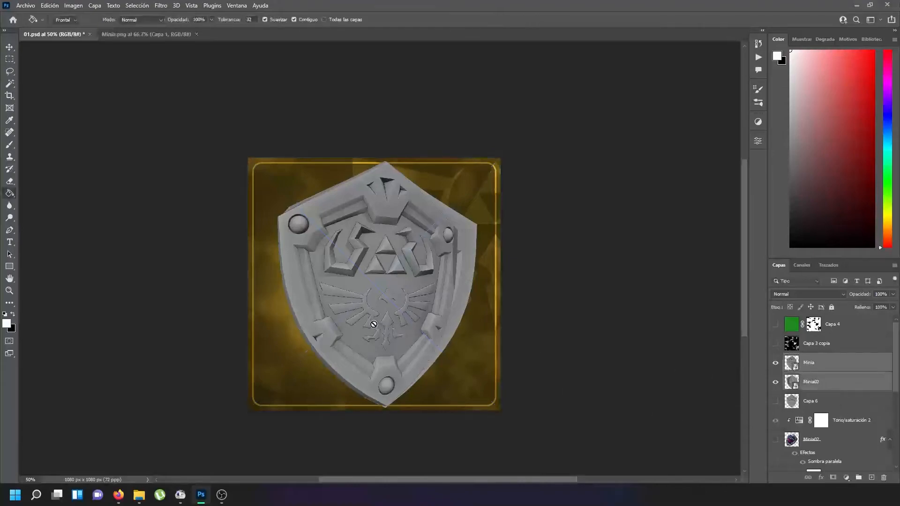
pyautogui.press('v')
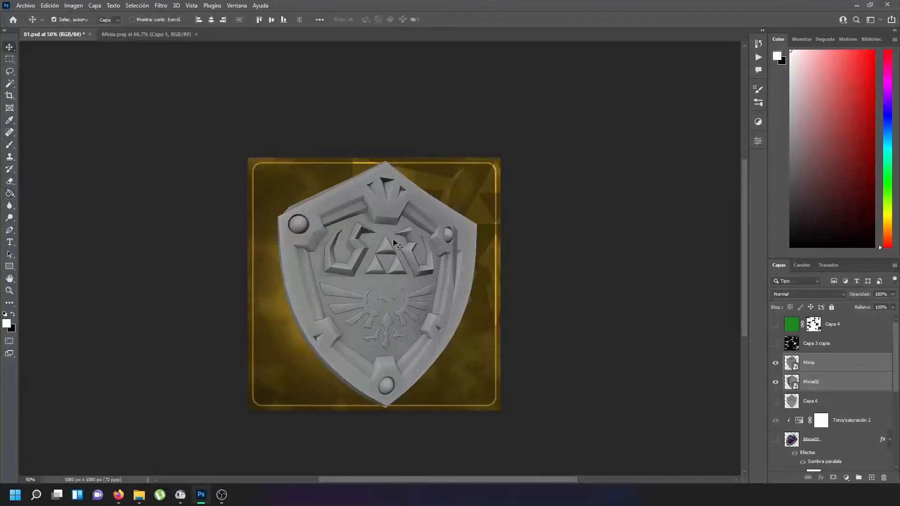
pyautogui.moveTo(431, 304); pyautogui.dragTo(180, 300)
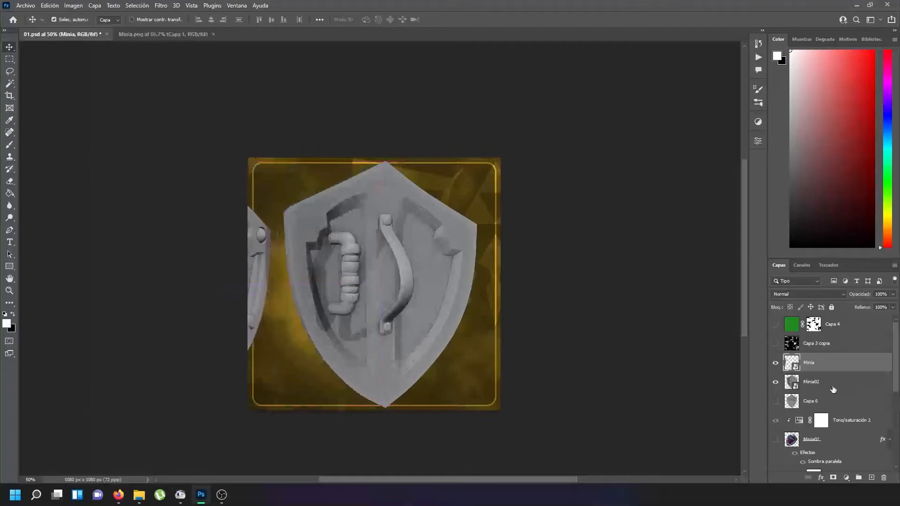
# Scale the Minia and Minia02 layers together to about 56% and place the two shields side by side within the frame
pyautogui.keyDown('shift'); pyautogui.click(813, 386); pyautogui.keyUp('shift')
pyautogui.hotkey('ctrl', 't')
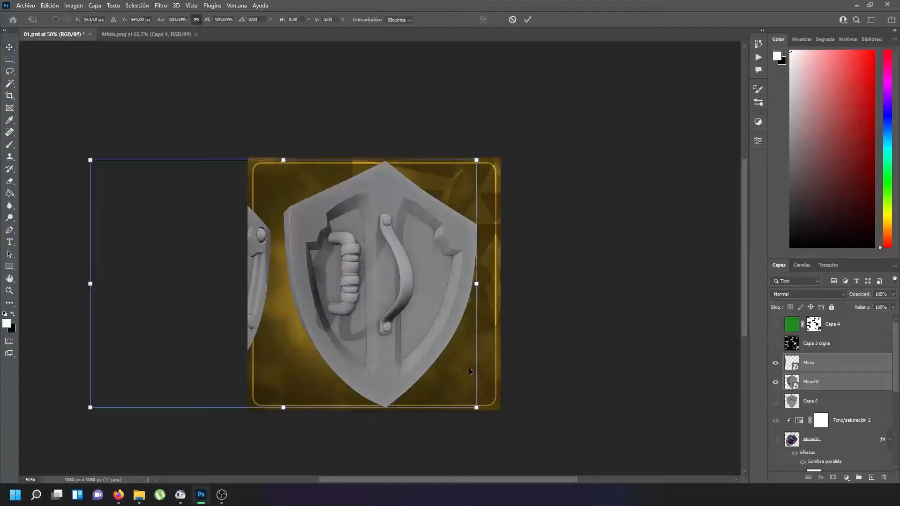
pyautogui.moveTo(473, 402); pyautogui.dragTo(512, 316)
pyautogui.moveTo(500, 372); pyautogui.dragTo(480, 359)
pyautogui.moveTo(449, 324)
pyautogui.mouseDown()
pyautogui.moveTo(448, 309)
pyautogui.moveTo(449, 320)
pyautogui.mouseUp()
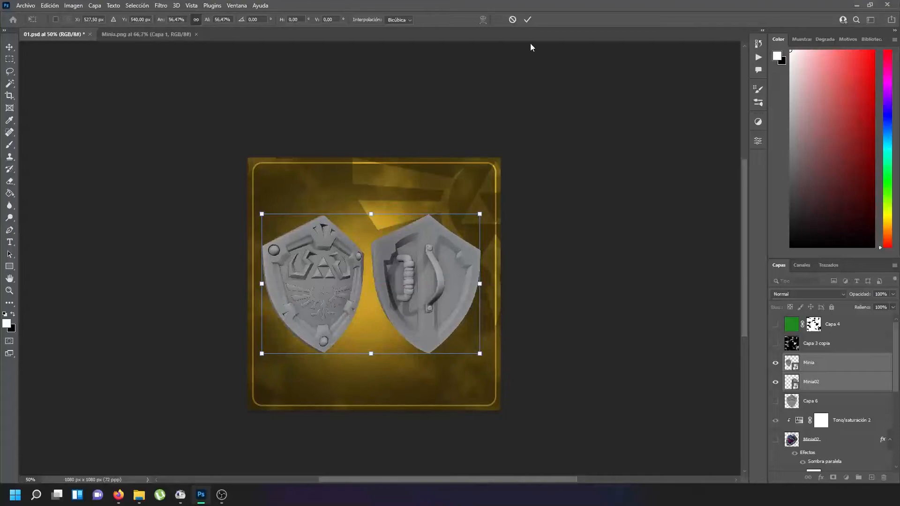
pyautogui.click(528, 20)
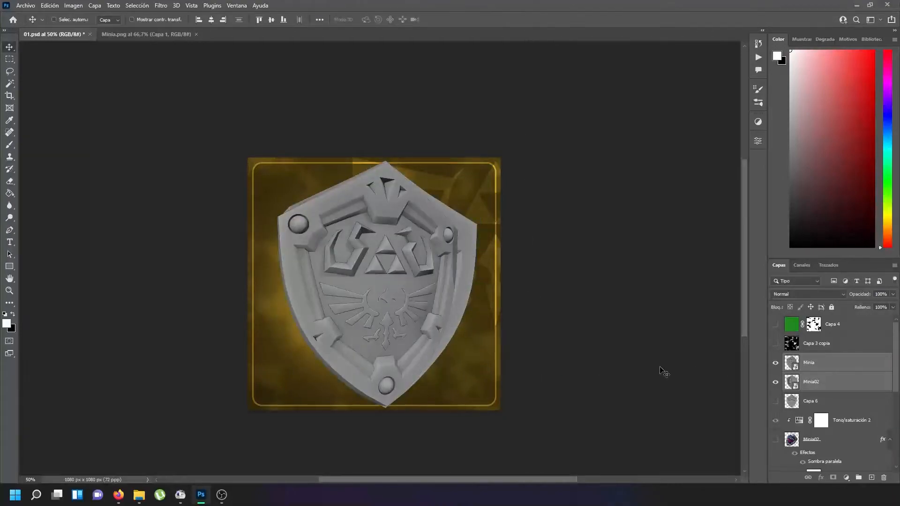
# Scale the Minia and Minia02 layers together to about 93% and shift both overlapping shields slightly to the right
pyautogui.click(805, 381)
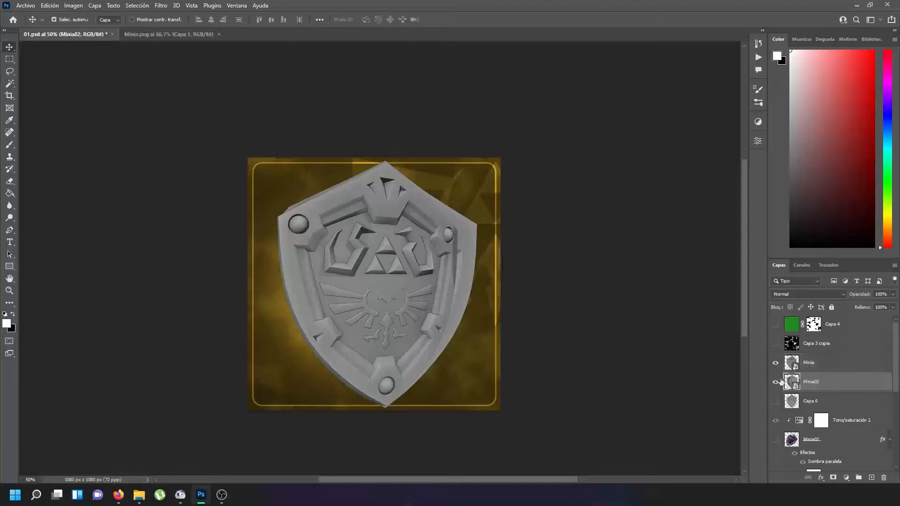
pyautogui.click(775, 382)
pyautogui.click(775, 382)
pyautogui.click(775, 382)
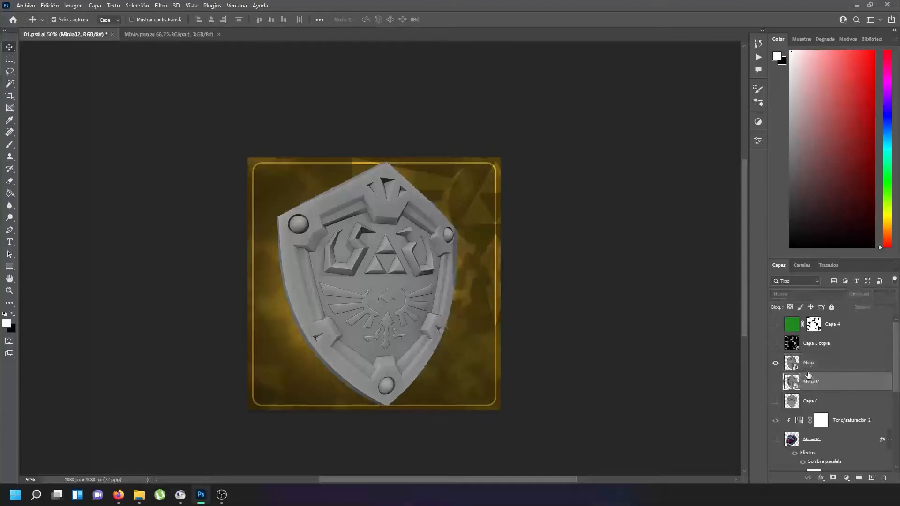
pyautogui.click(775, 382)
pyautogui.keyDown('shift'); pyautogui.click(824, 366); pyautogui.keyUp('shift')
pyautogui.hotkey('ctrl', 't')
pyautogui.moveTo(473, 407); pyautogui.dragTo(466, 399)
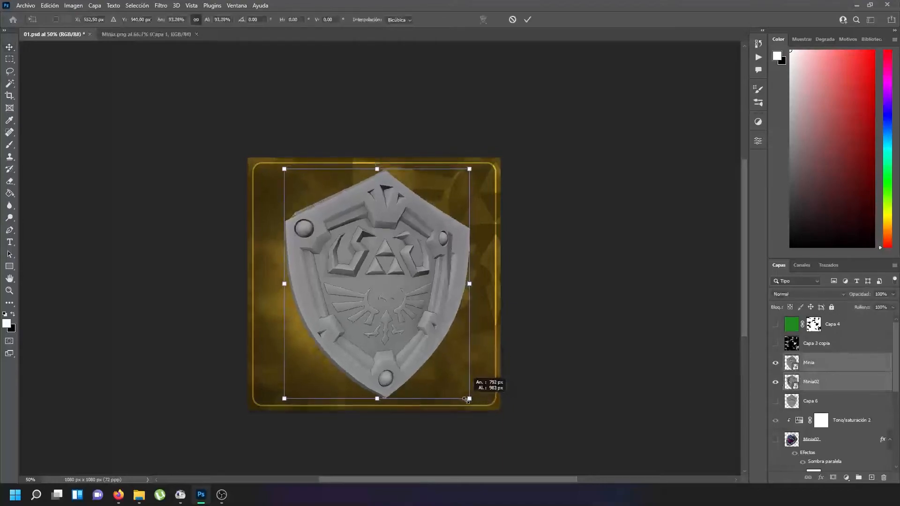
pyautogui.press('Return')
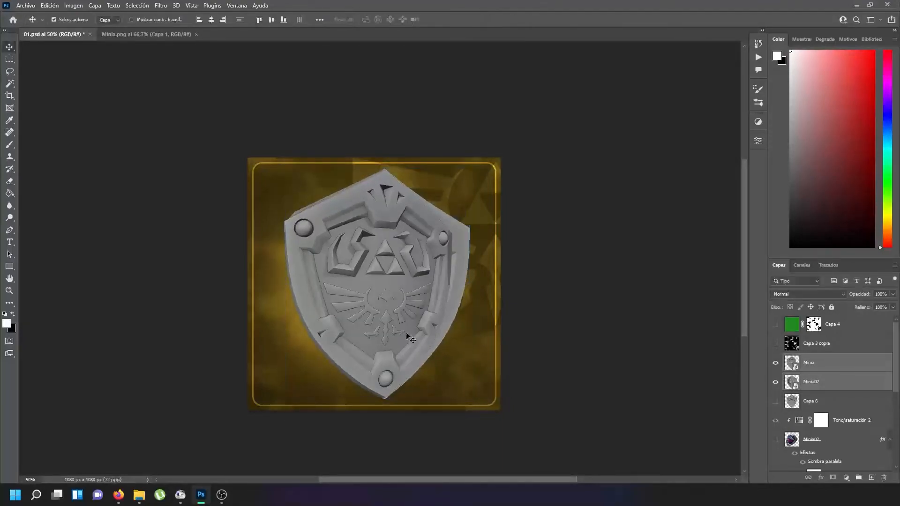
pyautogui.hotkey('ctrl', 't')
pyautogui.moveTo(404, 320); pyautogui.dragTo(410, 321)
pyautogui.press('Return')
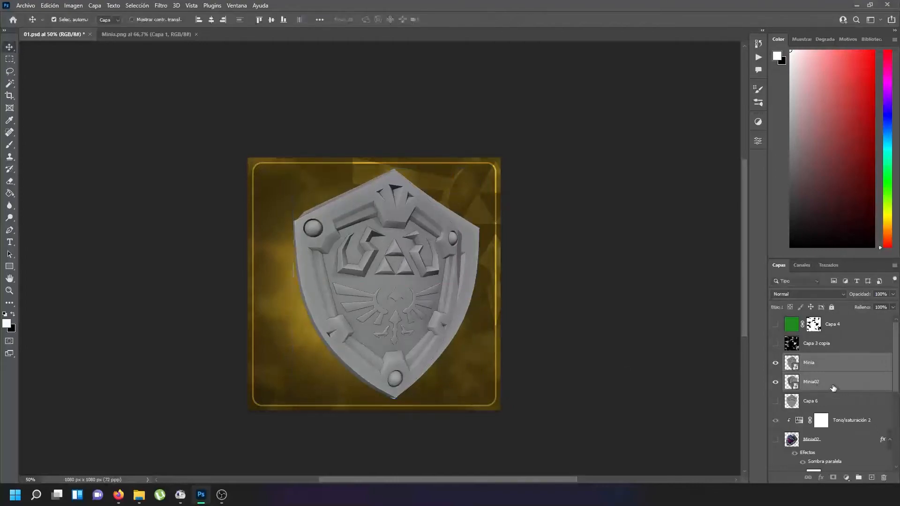
# Shrink the back-view shield Minia02 with the front view temporarily hidden, and place it in the frame's lower-left corner
pyautogui.click(811, 381)
pyautogui.click(775, 362)
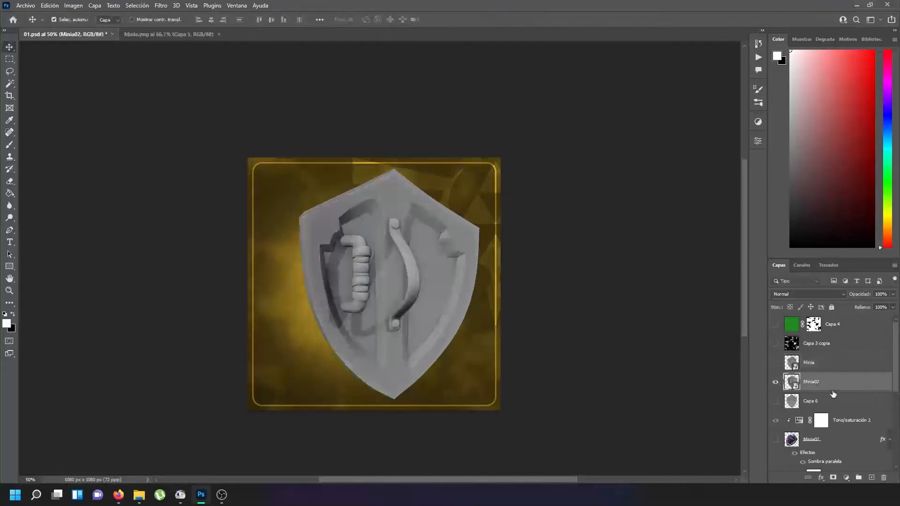
pyautogui.hotkey('ctrl', 't')
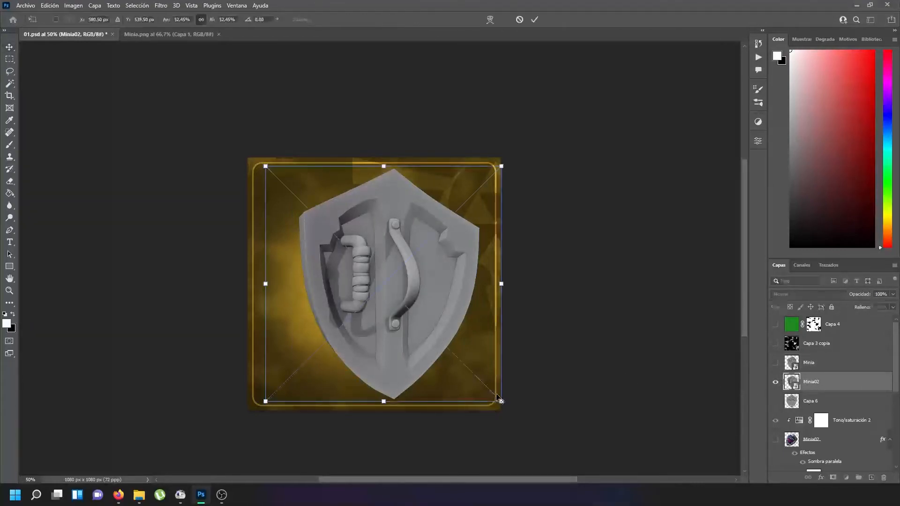
pyautogui.moveTo(500, 397); pyautogui.dragTo(438, 338)
pyautogui.moveTo(400, 305); pyautogui.dragTo(320, 361)
pyautogui.press('Return')
pyautogui.click(775, 362)
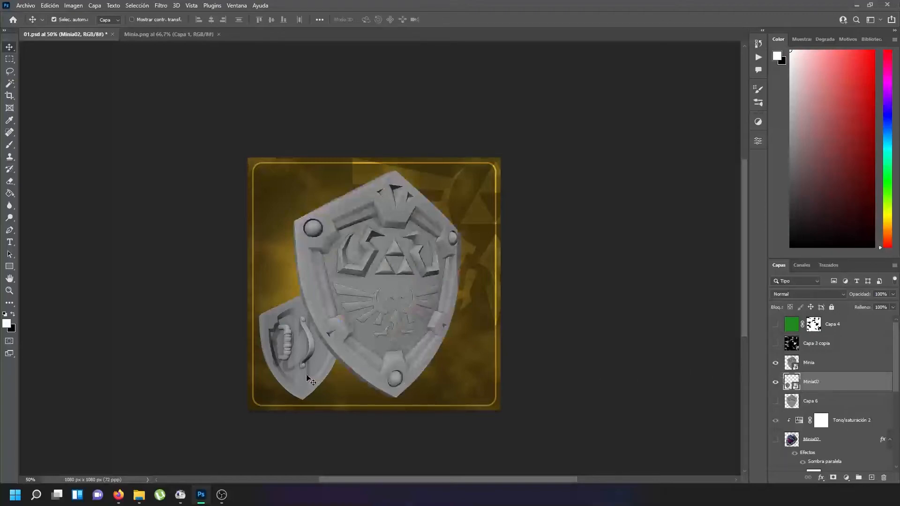
# Reduce the Minia02 shield to about 22% and move the front-view shield Minia to the right side of the frame
pyautogui.hotkey('ctrl', 't')
pyautogui.moveTo(350, 400); pyautogui.dragTo(345, 398)
pyautogui.press('Return')
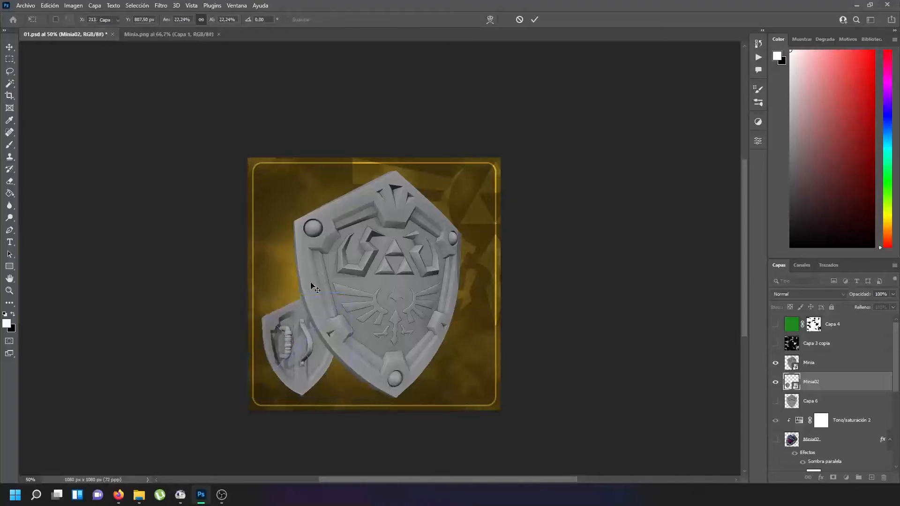
pyautogui.moveTo(370, 266); pyautogui.dragTo(414, 257)
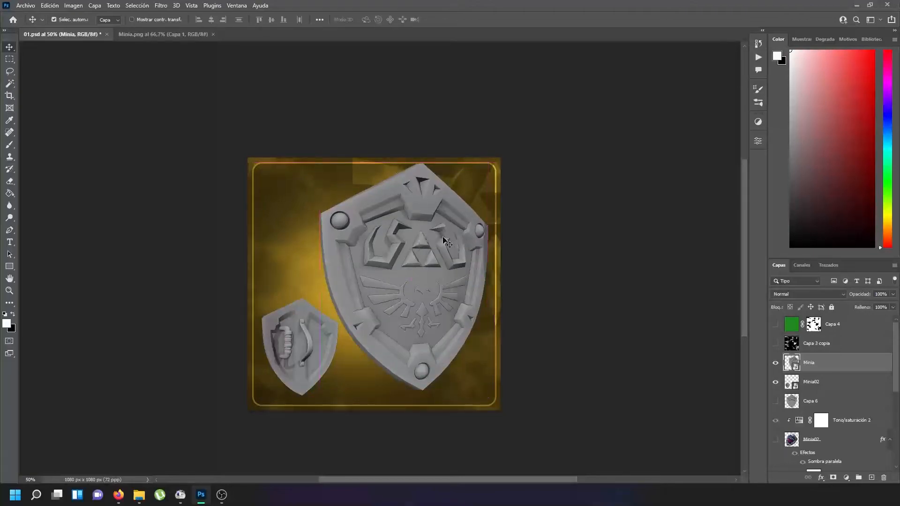
pyautogui.moveTo(444, 241); pyautogui.dragTo(446, 246)
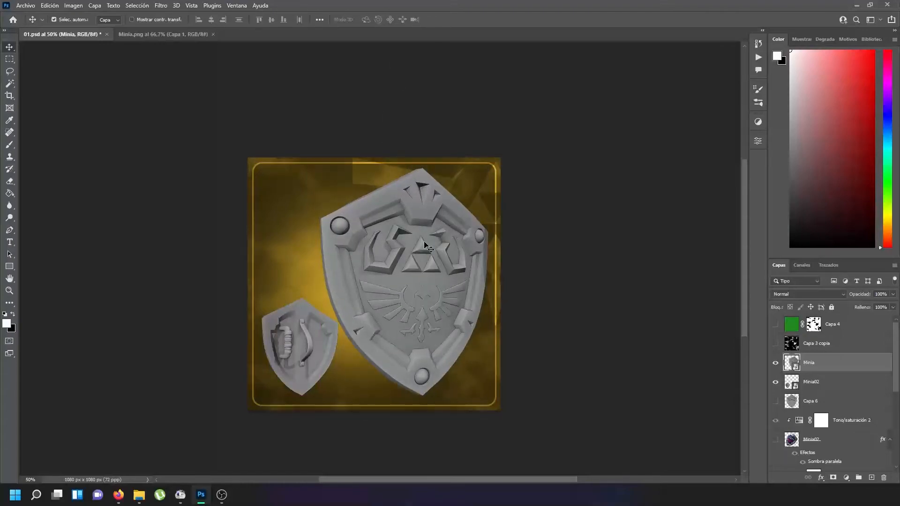
# Save a PNG copy of the composition as 02 in the Miniaturas folder
pyautogui.click(18, 6)
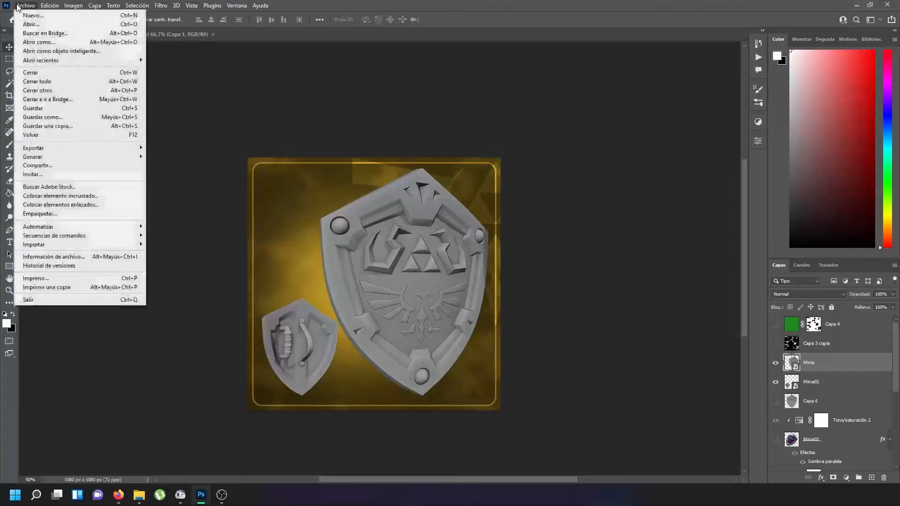
pyautogui.click(50, 125)
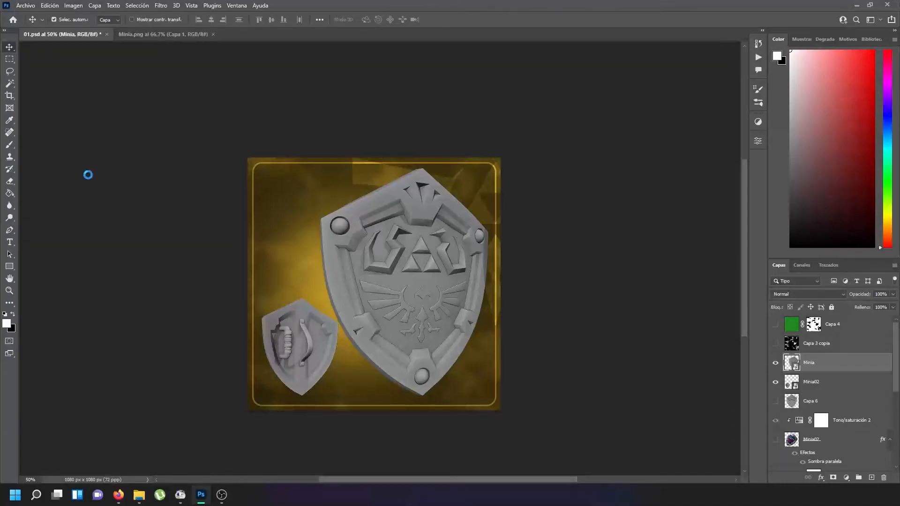
pyautogui.click(119, 189)
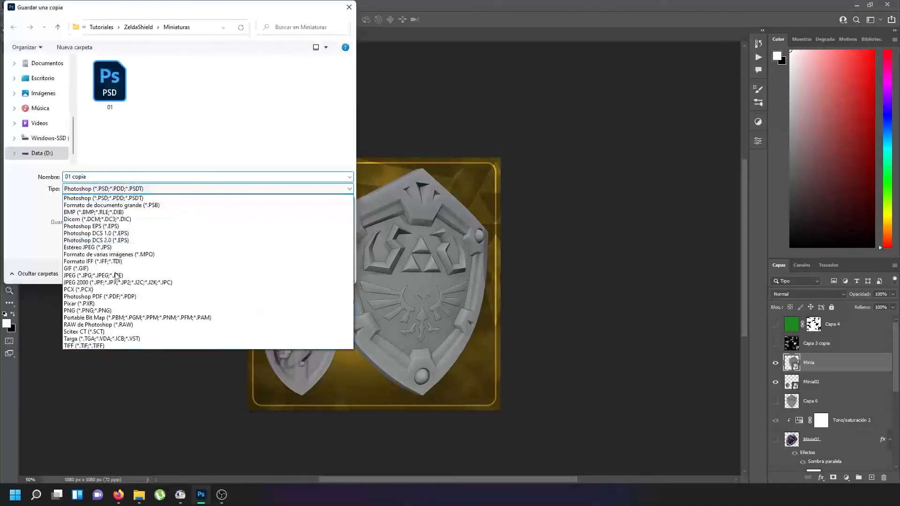
pyautogui.click(119, 311)
pyautogui.click(102, 177)
pyautogui.write('01')
pyautogui.press('BackSpace')
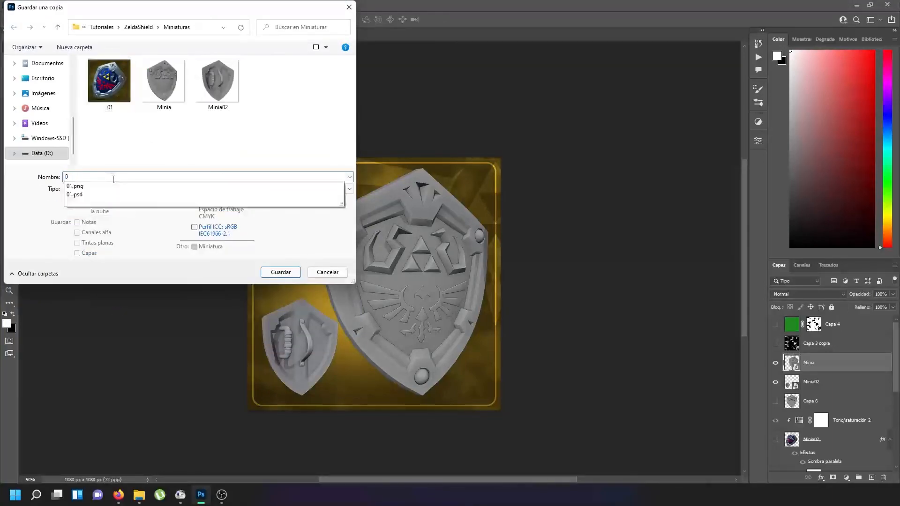
pyautogui.write('2')
pyautogui.click(274, 271)
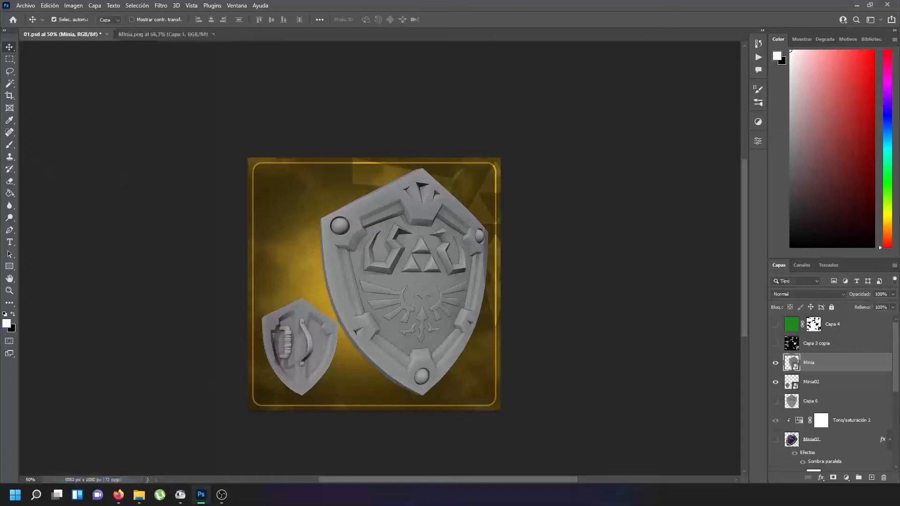
# Switch to Blender and turn on the viewport overlays with the wireframe shown over the shield
pyautogui.hotkey('alt', 'Tab')
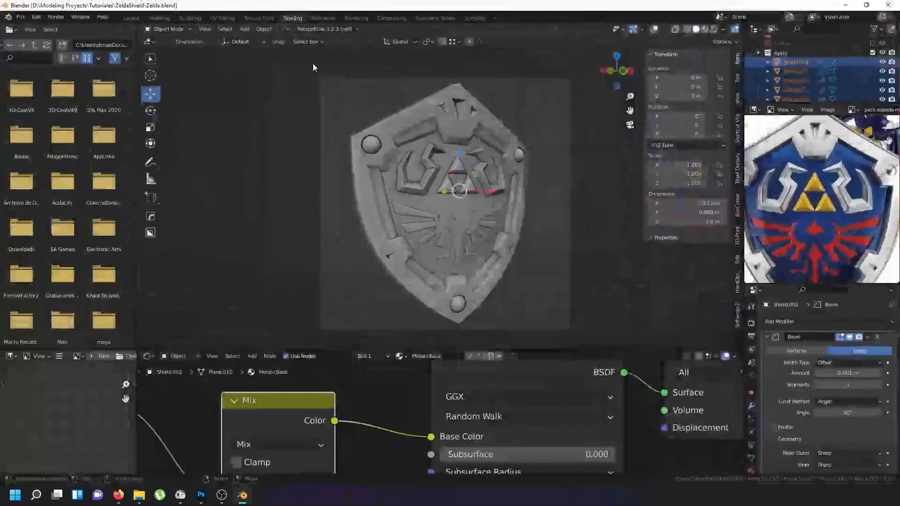
pyautogui.click(722, 30)
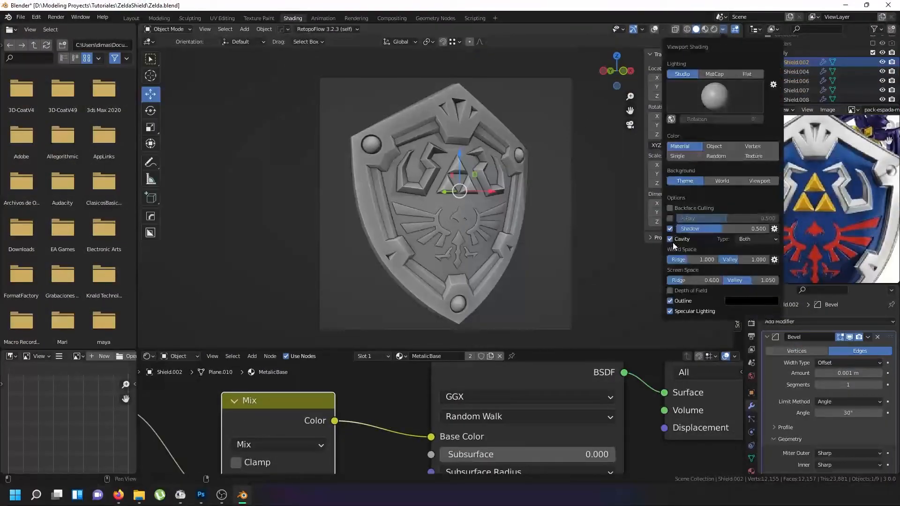
pyautogui.click(655, 29)
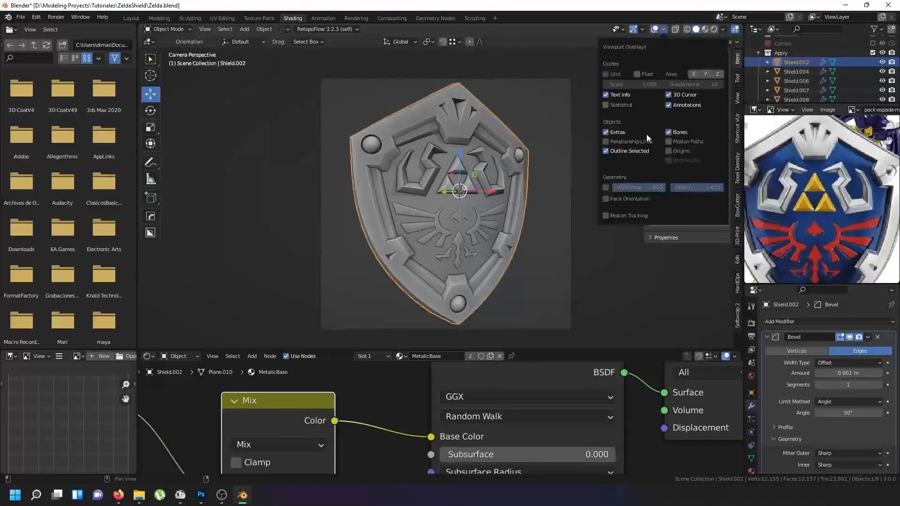
pyautogui.click(605, 188)
pyautogui.click(518, 284)
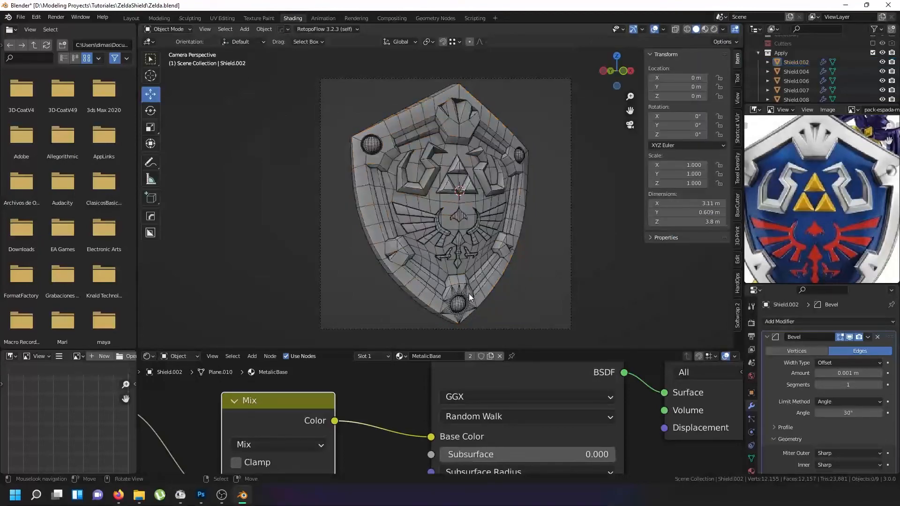
# Enter Edit Mode on Shield.002, enable face selection and select a narrow face just below the bottom stud
pyautogui.scroll(5, 465, 311)
pyautogui.click(463, 313)
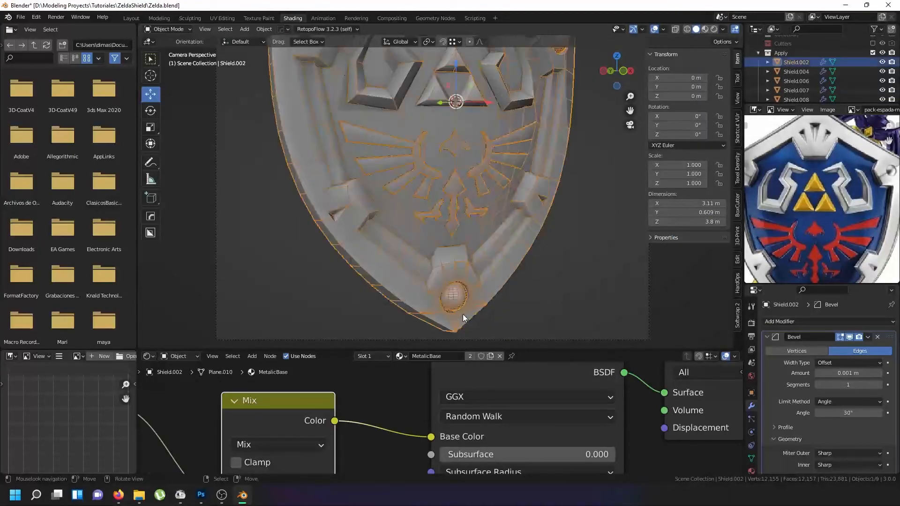
pyautogui.press('Tab')
pyautogui.scroll(5, 463, 314)
pyautogui.click(455, 330)
pyautogui.moveTo(455, 330); pyautogui.dragTo(472, 242)
pyautogui.moveTo(480, 286); pyautogui.dragTo(457, 214)
pyautogui.scroll(8, 434, 275)
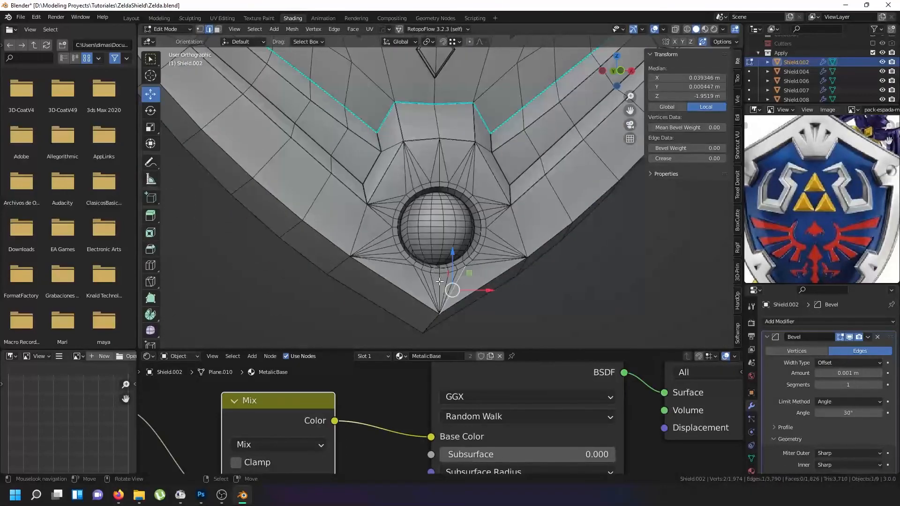
pyautogui.click(218, 29)
pyautogui.scroll(2, 418, 292)
pyautogui.click(442, 294)
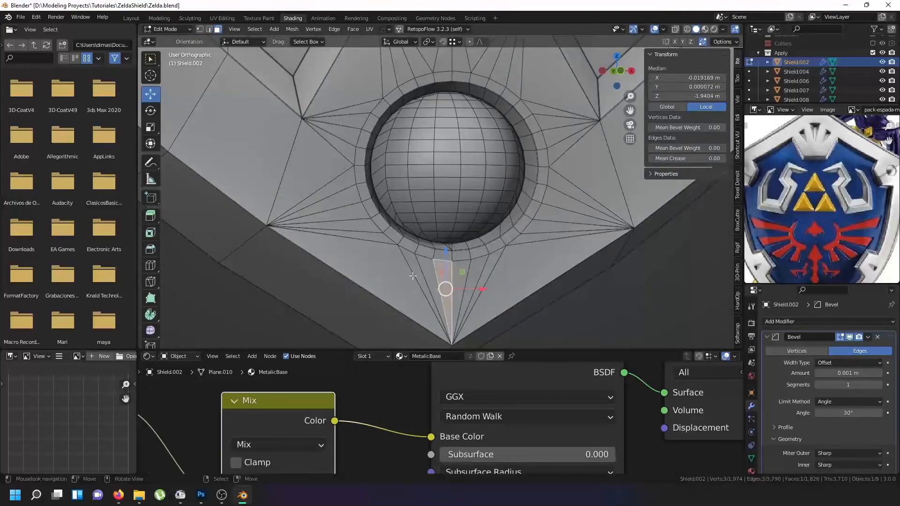
# Try dissolving the narrow faces between the bottom stud and the shield's lower-left edge into a single face
pyautogui.keyDown('ctrl'); pyautogui.rightClick(337, 221); pyautogui.keyUp('ctrl')
pyautogui.hotkey('ctrl', 'z')
pyautogui.press('c')
pyautogui.moveTo(424, 290)
pyautogui.mouseDown()
pyautogui.moveTo(402, 261)
pyautogui.moveTo(345, 230)
pyautogui.mouseUp()
pyautogui.rightClick(345, 231)
pyautogui.hotkey('ctrl', 'x')
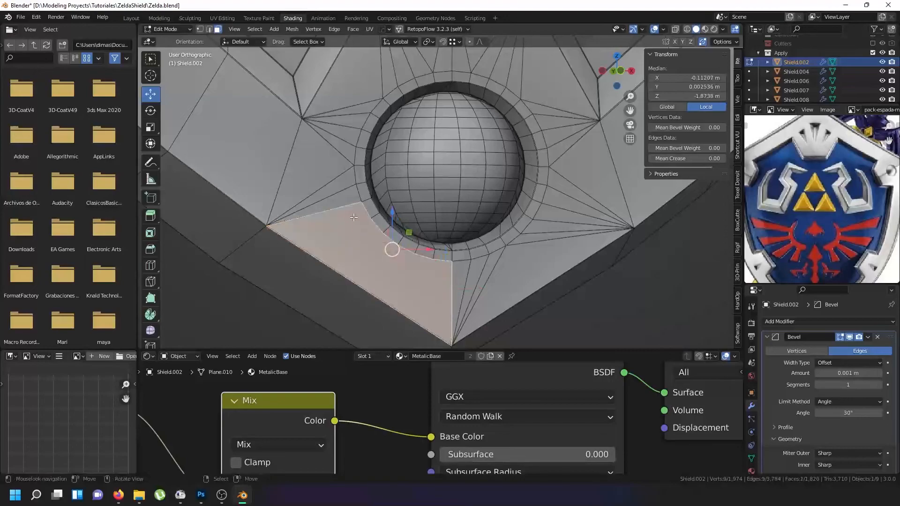
pyautogui.click(315, 202)
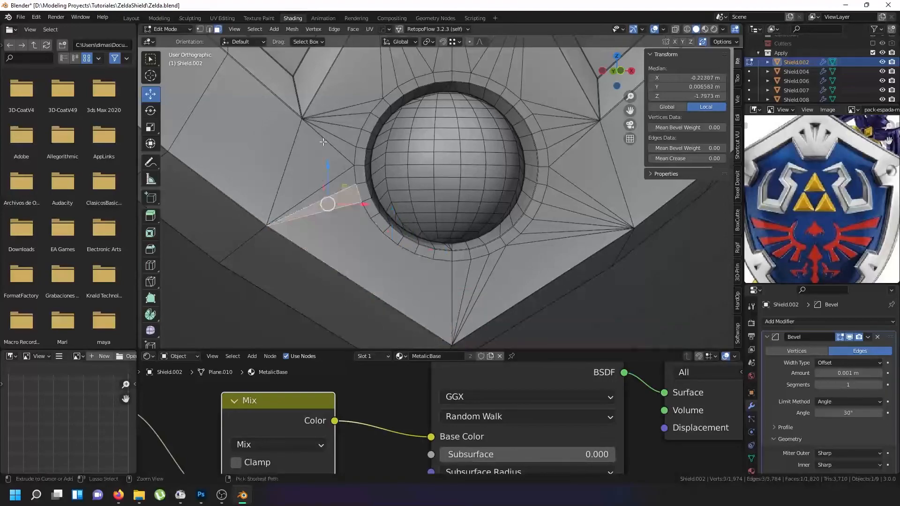
pyautogui.keyDown('shift'); pyautogui.click(327, 177); pyautogui.keyUp('shift')
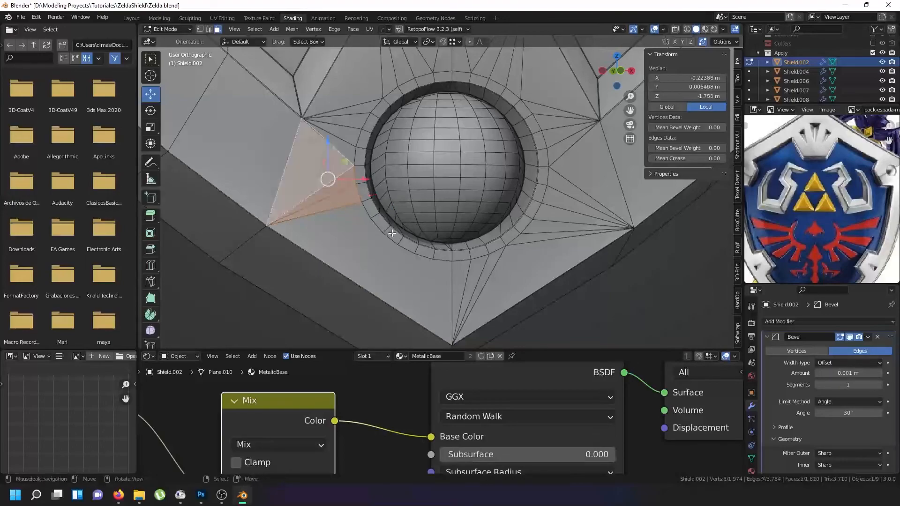
pyautogui.click(407, 228)
pyautogui.scroll(-6, 407, 228)
pyautogui.press('Tab')
# Select the four large faces around the upper-left stud of Shield.002 in Edit Mode and triangulate them
pyautogui.moveTo(397, 142); pyautogui.dragTo(393, 241)
pyautogui.scroll(2, 319, 147)
pyautogui.press('Tab')
pyautogui.rightClick(290, 153)
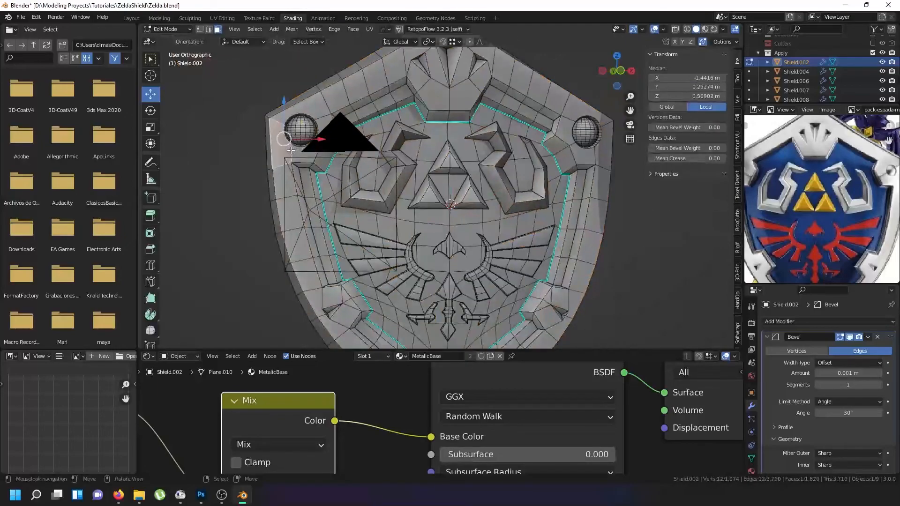
pyautogui.scroll(3, 291, 149)
pyautogui.keyDown('shift'); pyautogui.rightClick(307, 153); pyautogui.keyUp('shift')
pyautogui.keyDown('shift'); pyautogui.rightClick(312, 77); pyautogui.keyUp('shift')
pyautogui.keyDown('shift'); pyautogui.rightClick(326, 83); pyautogui.keyUp('shift')
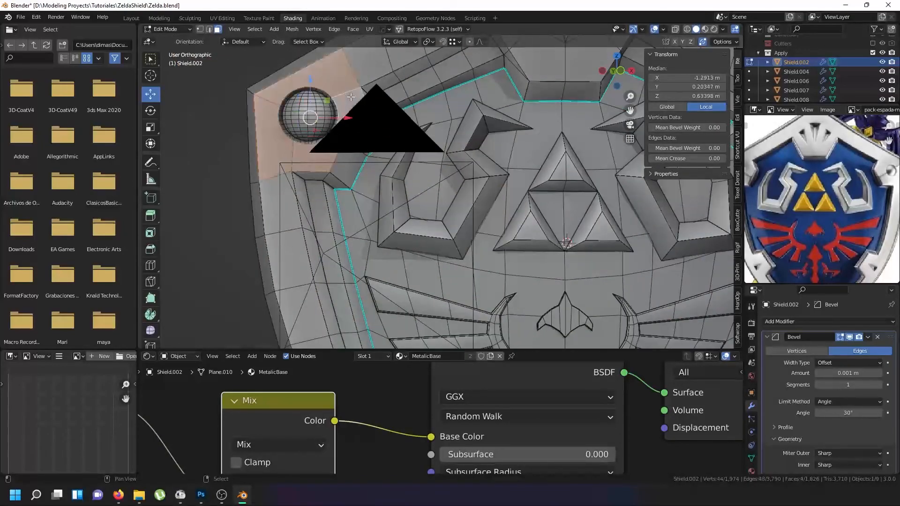
pyautogui.hotkey('ctrl', 't')
# Triangulate the four large faces around the upper-right stud of the shield and return to Object Mode
pyautogui.moveTo(508, 113)
pyautogui.mouseDown()
pyautogui.moveTo(318, 153)
pyautogui.moveTo(267, 174)
pyautogui.mouseUp()
pyautogui.rightClick(530, 183)
pyautogui.keyDown('shift'); pyautogui.rightClick(572, 162); pyautogui.keyUp('shift')
pyautogui.keyDown('shift'); pyautogui.rightClick(586, 174); pyautogui.keyUp('shift')
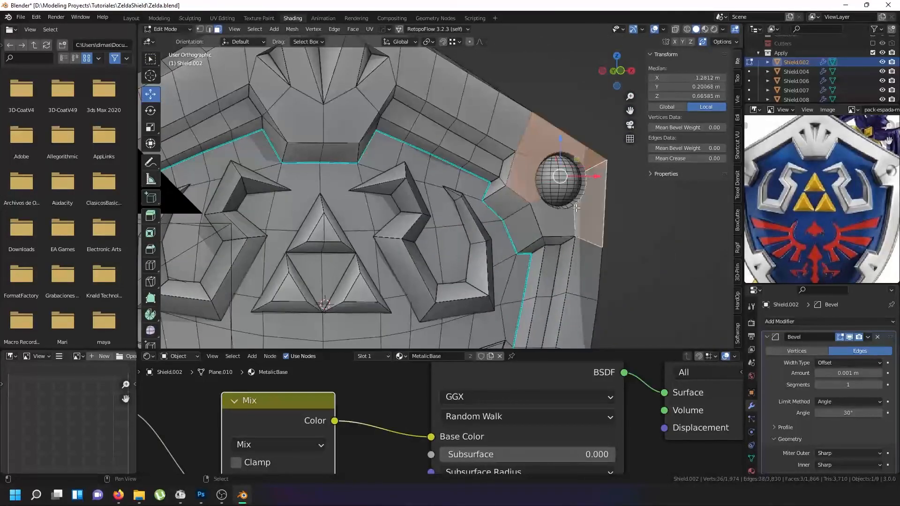
pyautogui.keyDown('shift'); pyautogui.rightClick(554, 220); pyautogui.keyUp('shift')
pyautogui.hotkey('ctrl', 'f')
pyautogui.press('Escape')
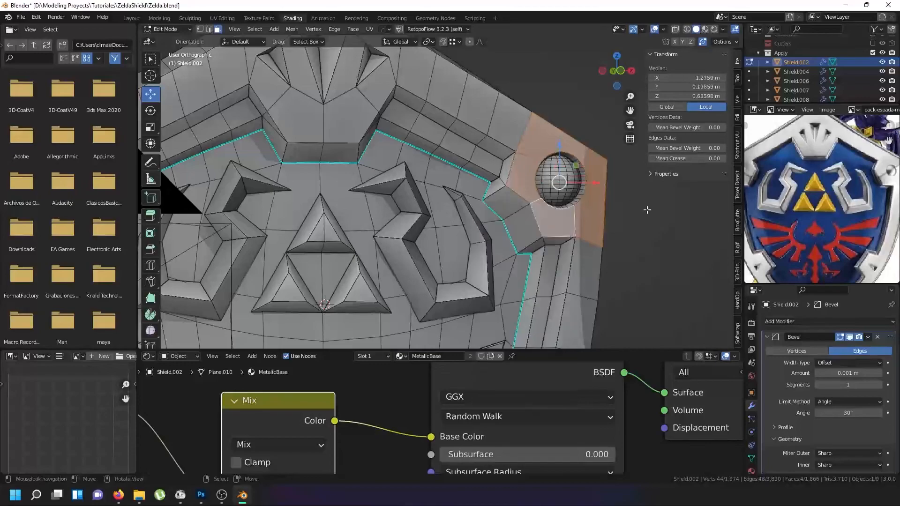
pyautogui.hotkey('ctrl', 't')
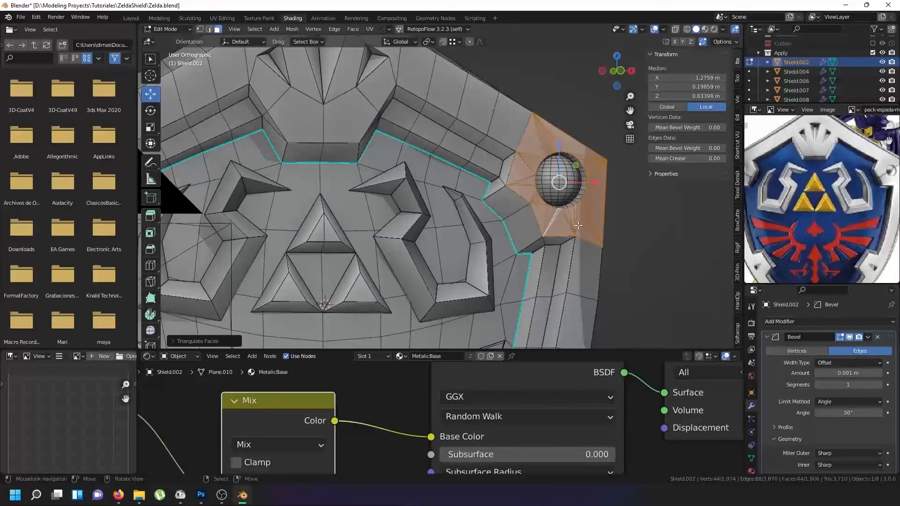
pyautogui.press('Tab')
pyautogui.scroll(-4, 575, 225)
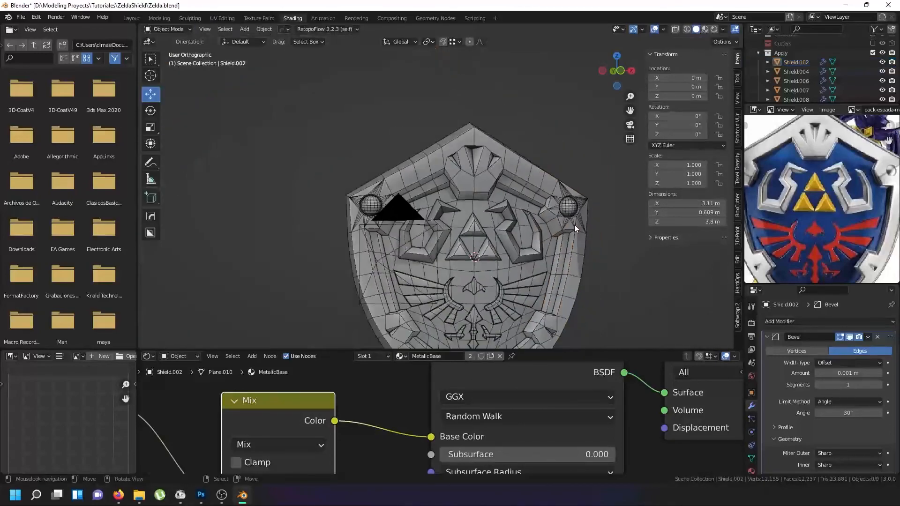
# Switch to the camera view and frame the whole shield inside the square camera border
pyautogui.moveTo(575, 225); pyautogui.dragTo(566, 225)
pyautogui.scroll(1, 567, 225)
pyautogui.press('KP_5')
pyautogui.press('KP_0')
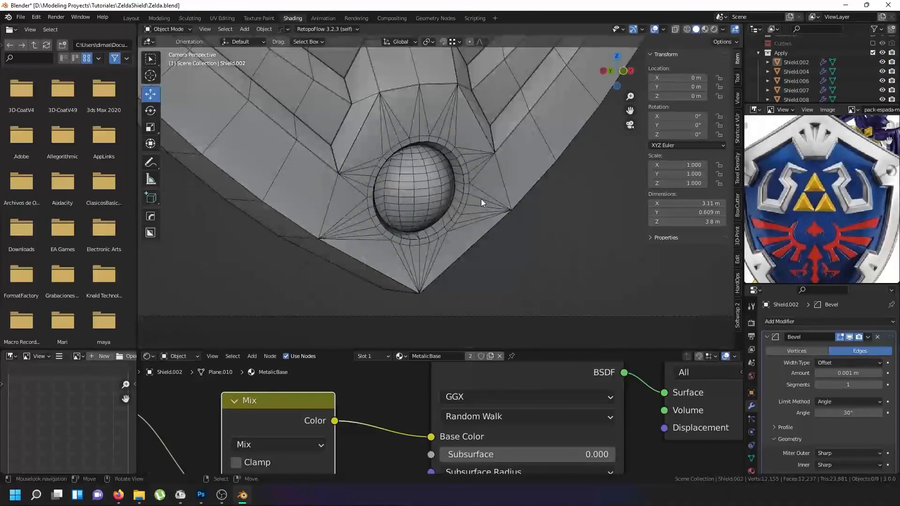
pyautogui.scroll(-6, 481, 198)
pyautogui.moveTo(465, 115); pyautogui.dragTo(457, 212)
pyautogui.scroll(-1, 458, 212)
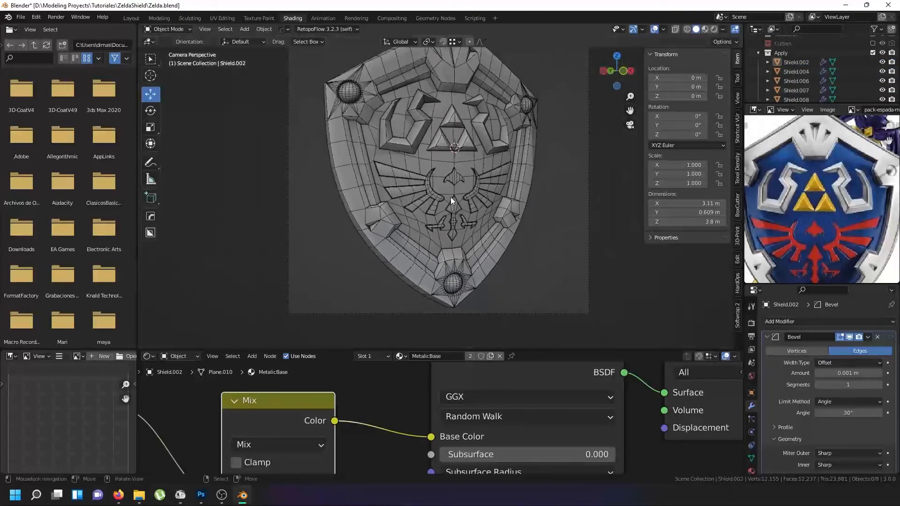
pyautogui.scroll(-1, 451, 197)
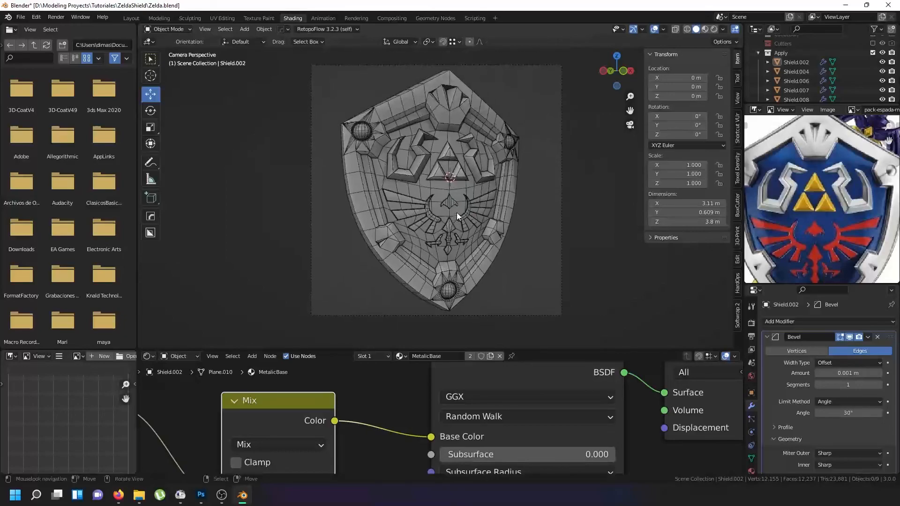
# Turn off the grid and 3D cursor overlays and render the viewport's wireframe view as an image
pyautogui.click(723, 29)
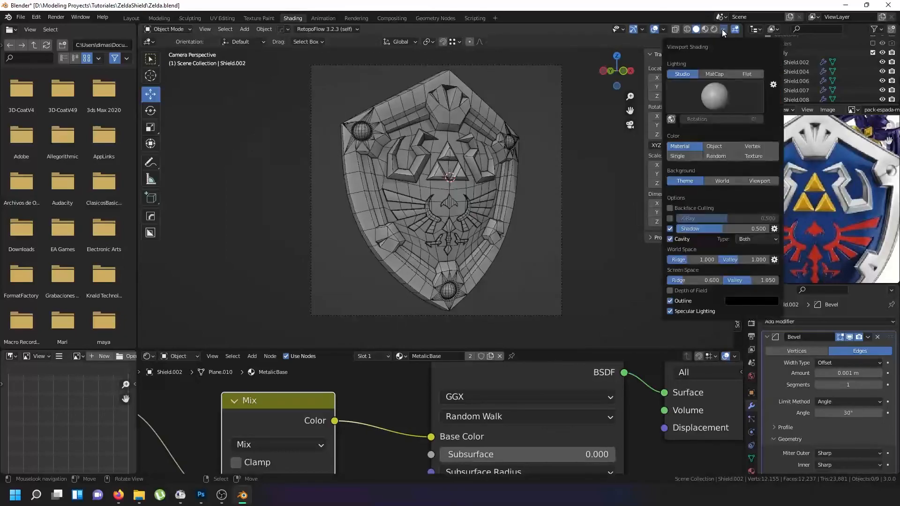
pyautogui.click(664, 28)
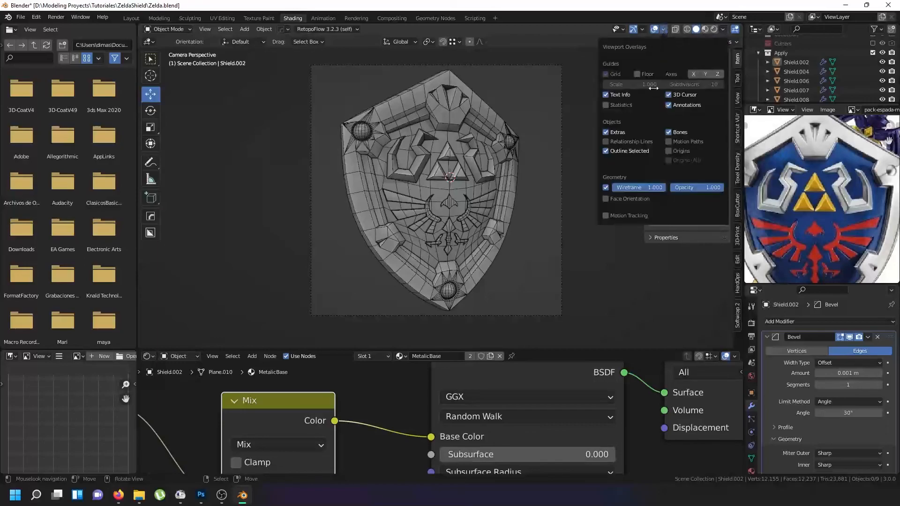
pyautogui.click(606, 74)
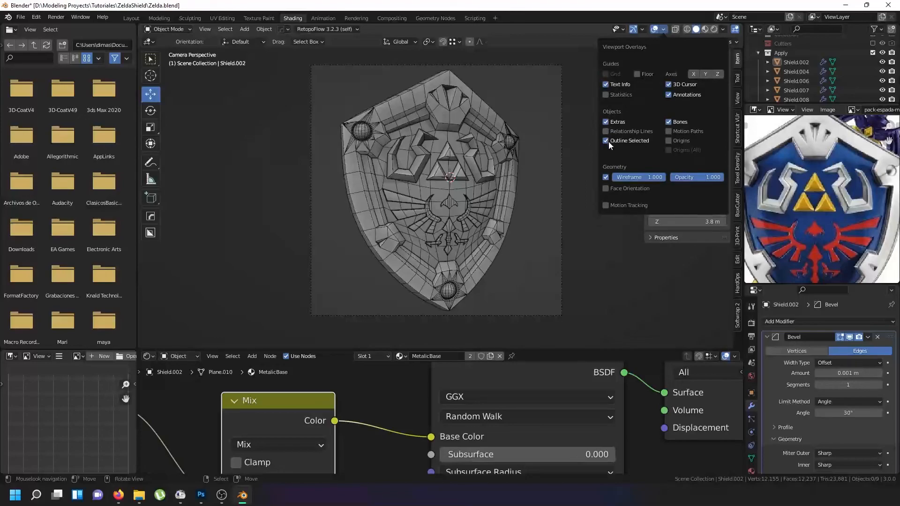
pyautogui.click(668, 84)
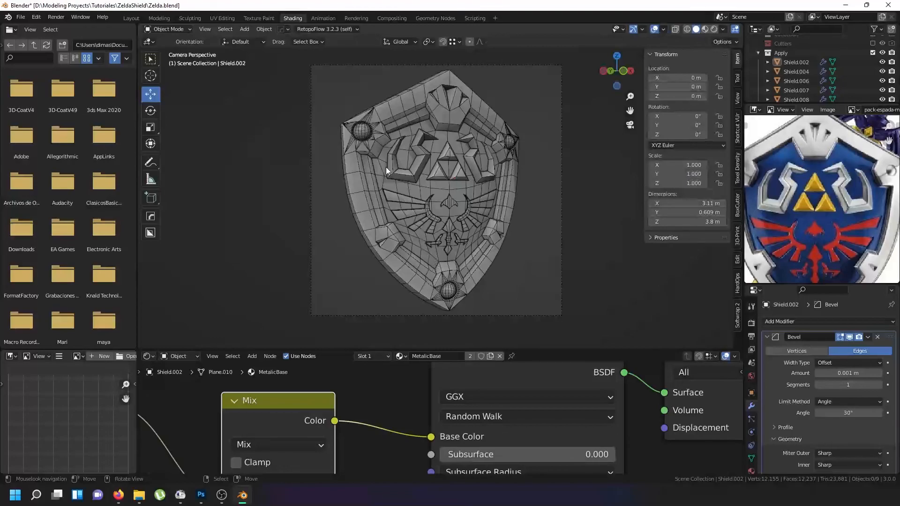
pyautogui.click(205, 29)
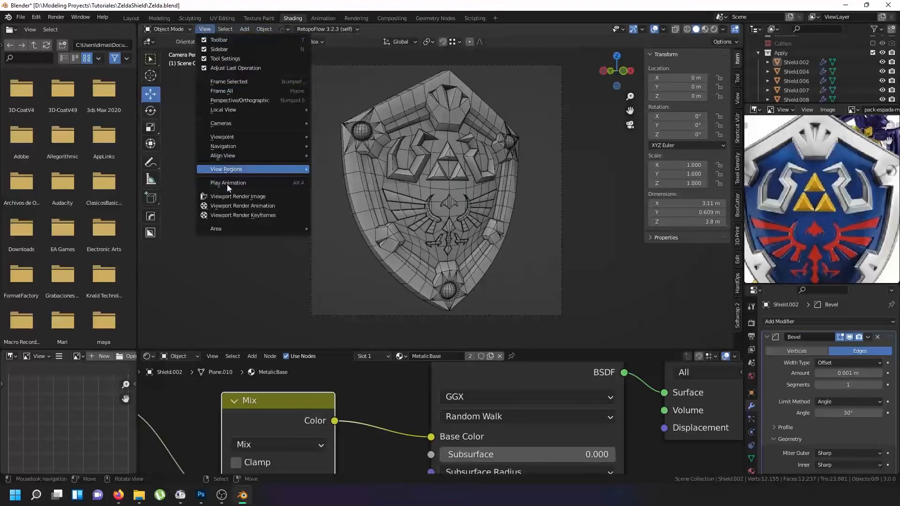
pyautogui.click(226, 196)
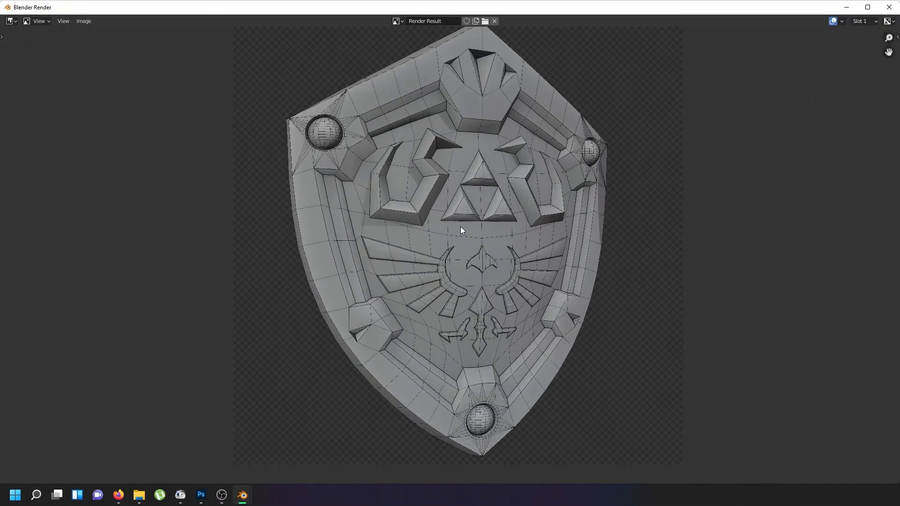
# Save the rendered image as Whire.png in the Miniaturas folder
pyautogui.click(81, 21)
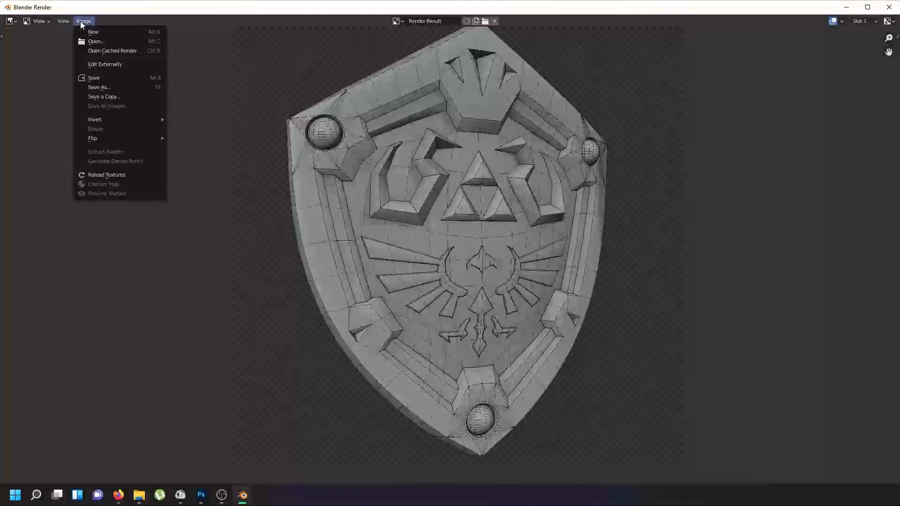
pyautogui.click(117, 87)
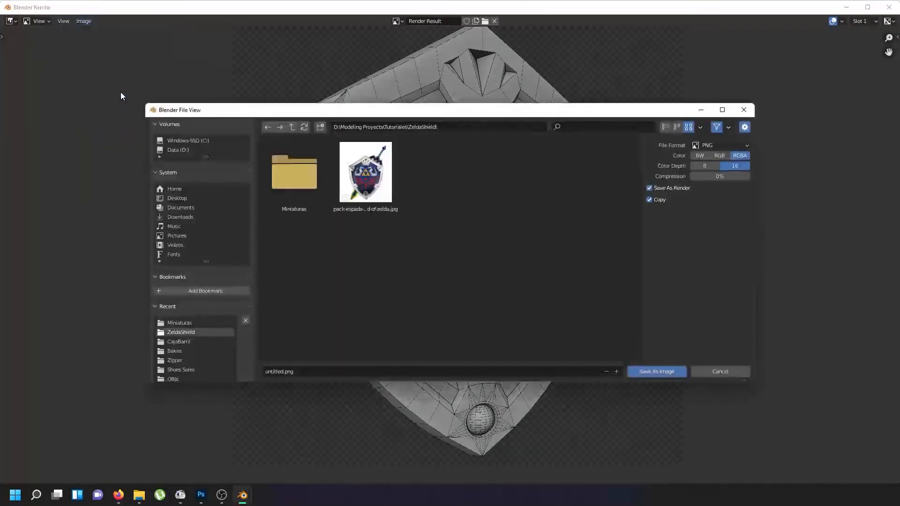
pyautogui.click(302, 179)
pyautogui.click(281, 371)
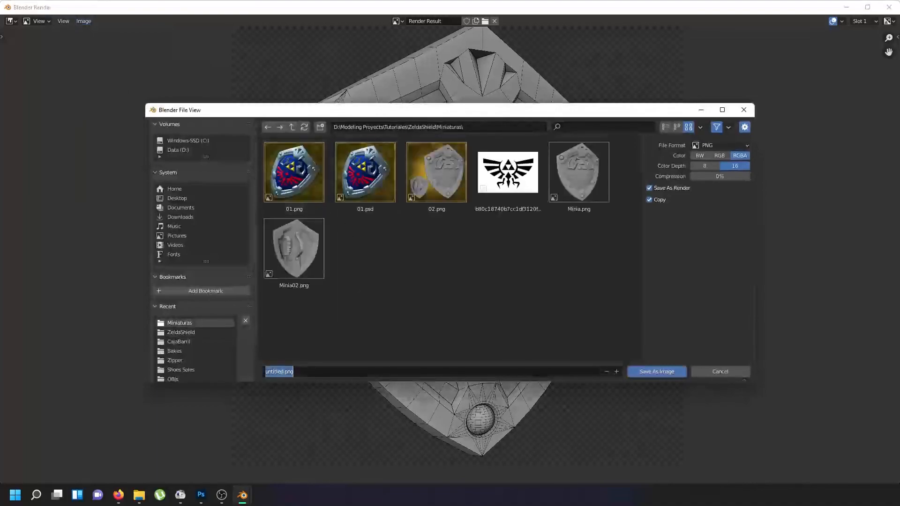
pyautogui.moveTo(283, 372); pyautogui.dragTo(243, 368)
pyautogui.write('Whire')
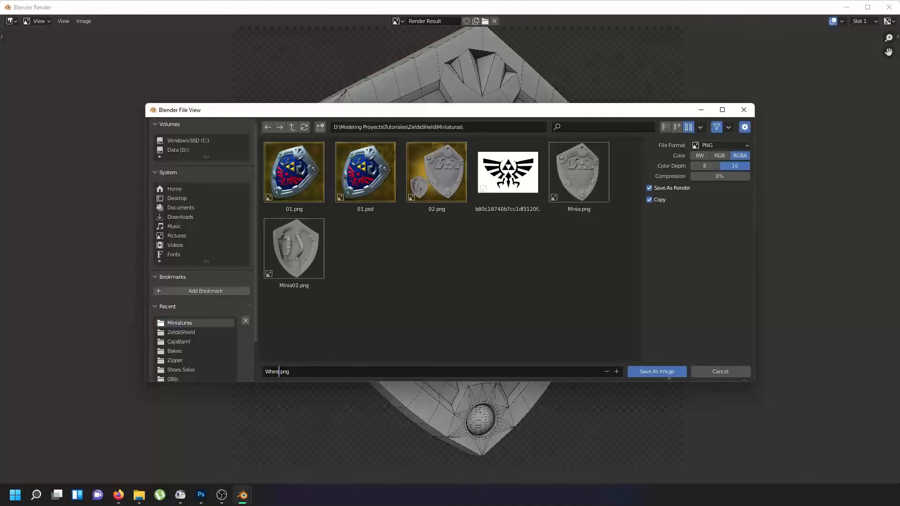
pyautogui.click(661, 371)
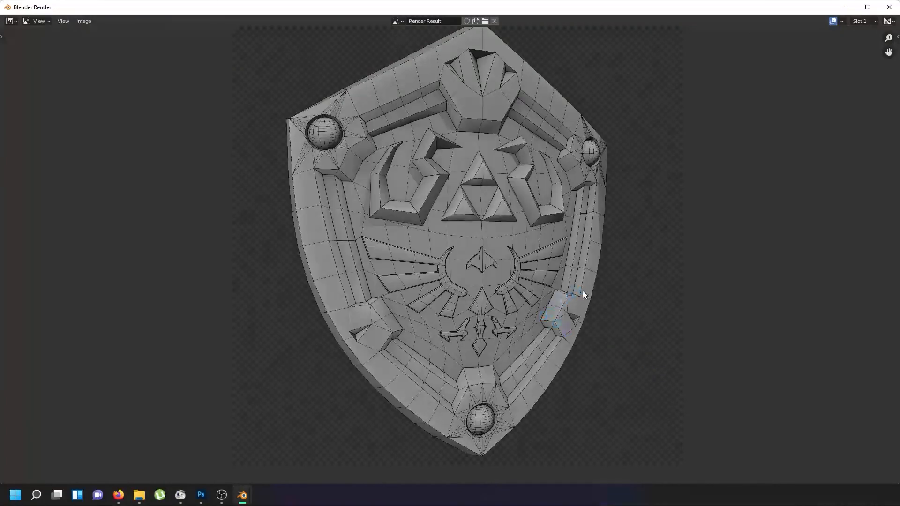
# Close the render window and quit Blender without saving the changes to Zelda.blend
pyautogui.press('Escape')
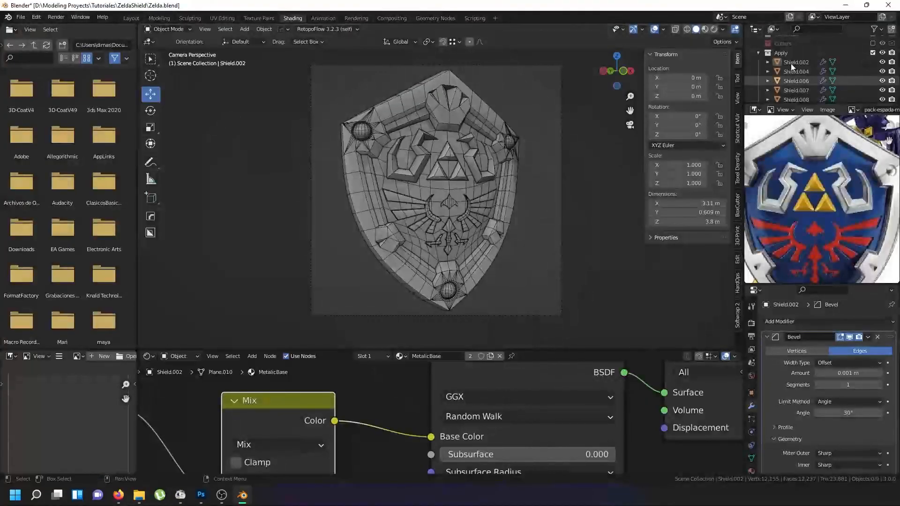
pyautogui.click(888, 4)
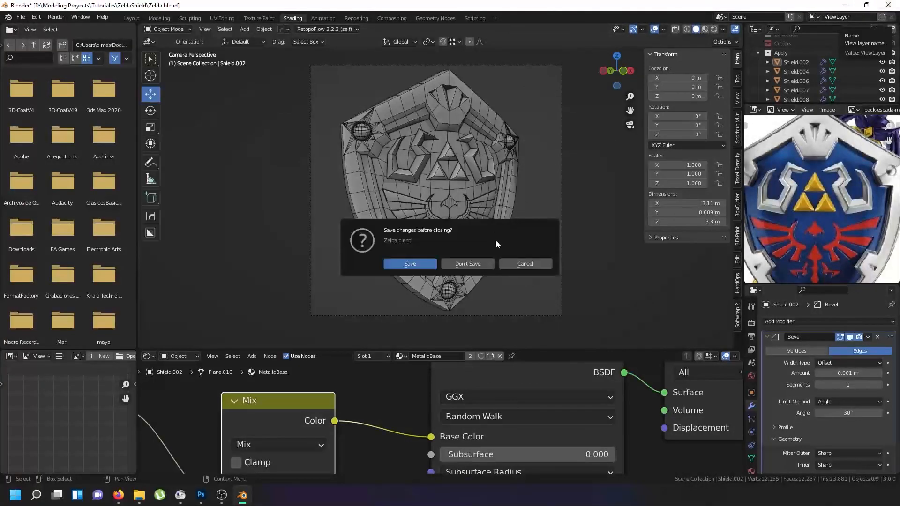
pyautogui.click(472, 263)
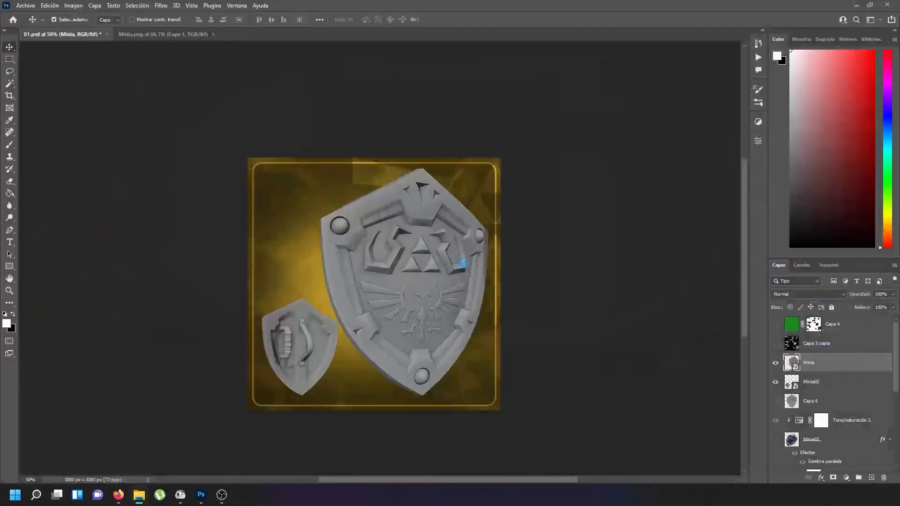
# In Photoshop, group the Minia and Minia02 smart object layers in 01.psd and hide the group
pyautogui.click(775, 362)
pyautogui.keyDown('ctrl'); pyautogui.click(829, 382); pyautogui.keyUp('ctrl')
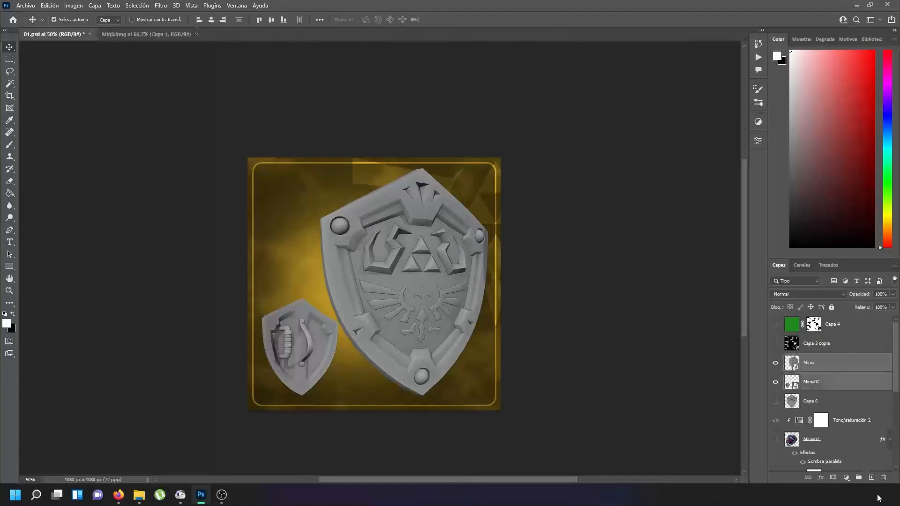
pyautogui.click(859, 478)
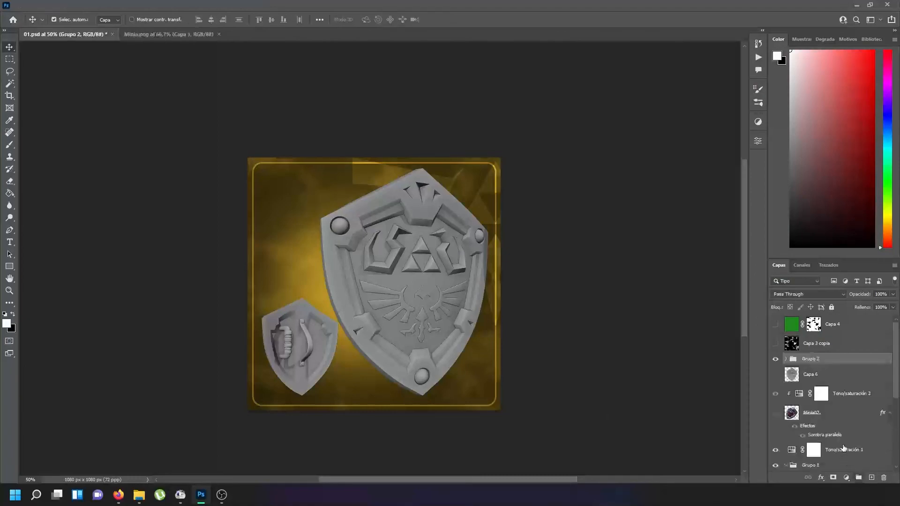
pyautogui.click(774, 360)
# Delete the Capa 6 layer below the hidden group
pyautogui.click(775, 374)
pyautogui.click(823, 375)
pyautogui.moveTo(824, 375); pyautogui.dragTo(883, 477)
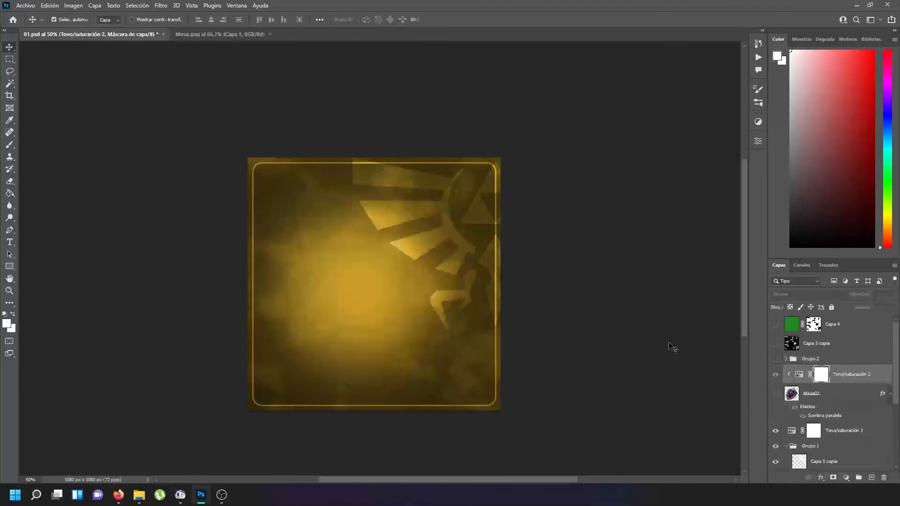
# Place Whire.png into 01.psd, centred on the canvas and scaled to 53.75% so it fits the golden frame
pyautogui.hotkey('alt', 'Tab')
pyautogui.moveTo(265, 315); pyautogui.dragTo(333, 295)
pyautogui.moveTo(308, 290); pyautogui.dragTo(308, 296)
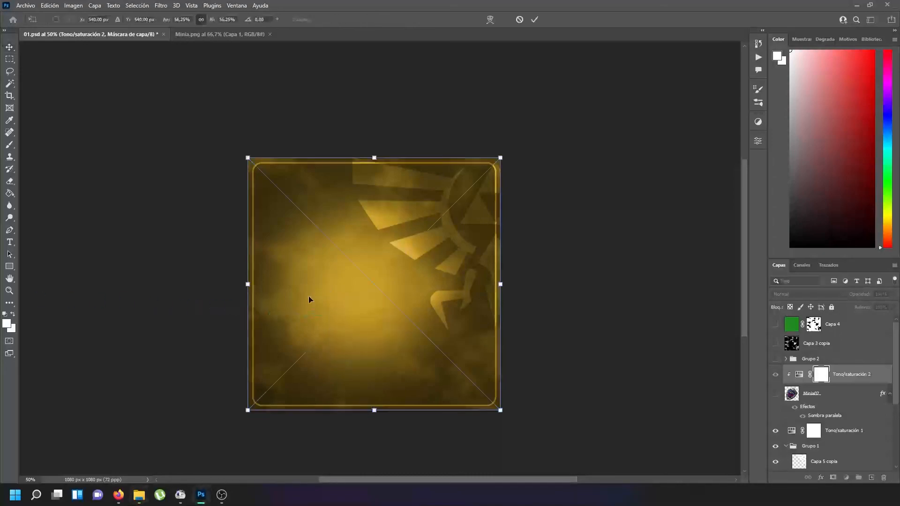
pyautogui.moveTo(507, 412); pyautogui.dragTo(490, 404)
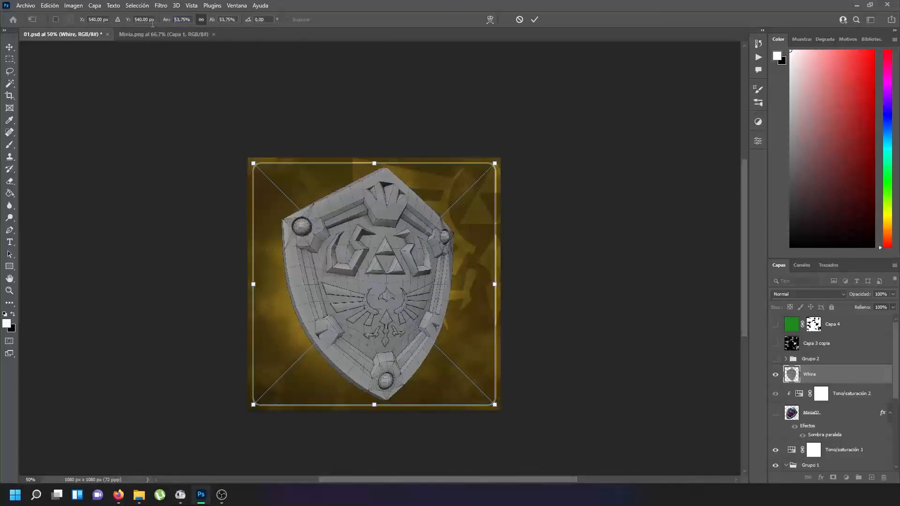
pyautogui.write('-')
pyautogui.click(534, 20)
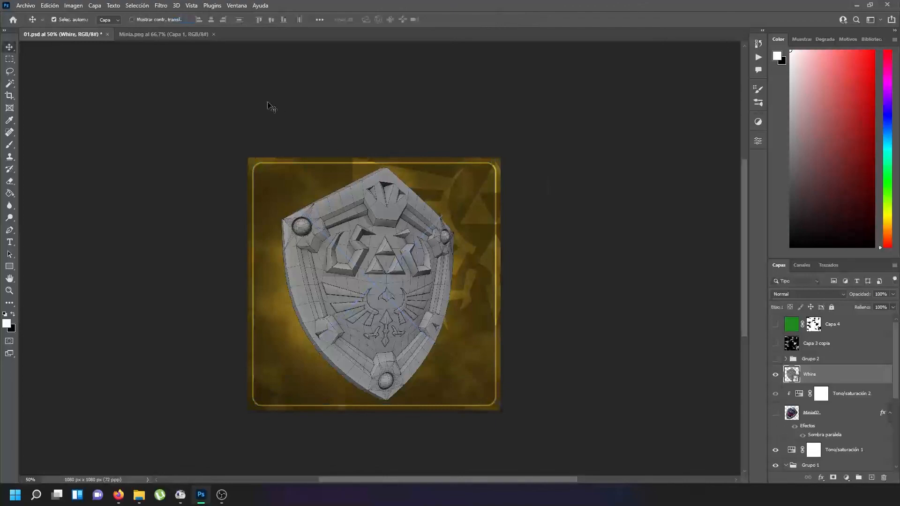
# Save a PNG copy of the wireframe thumbnail as 03 in the Miniaturas folder
pyautogui.click(26, 6)
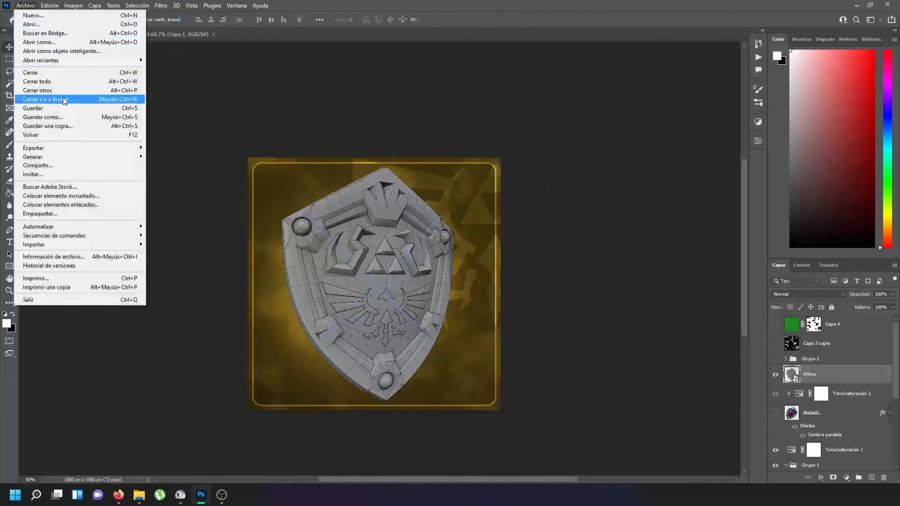
pyautogui.click(71, 125)
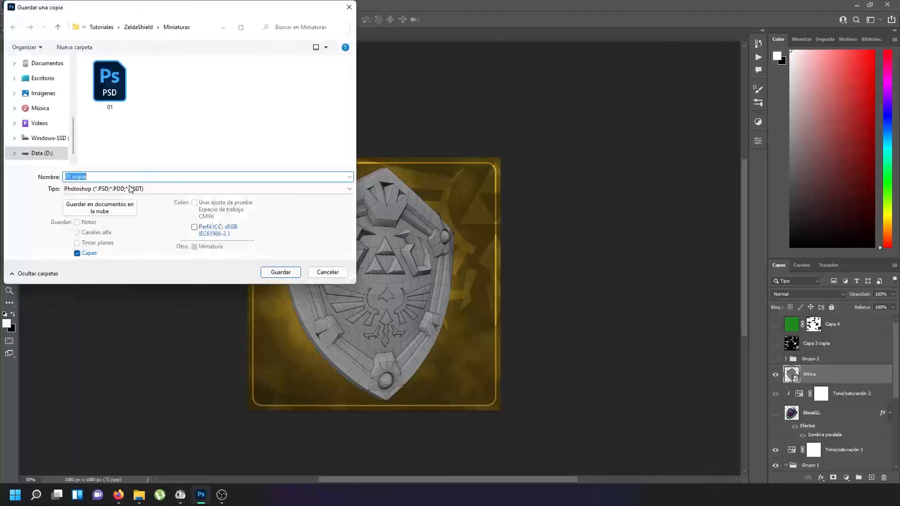
pyautogui.click(130, 188)
pyautogui.click(115, 308)
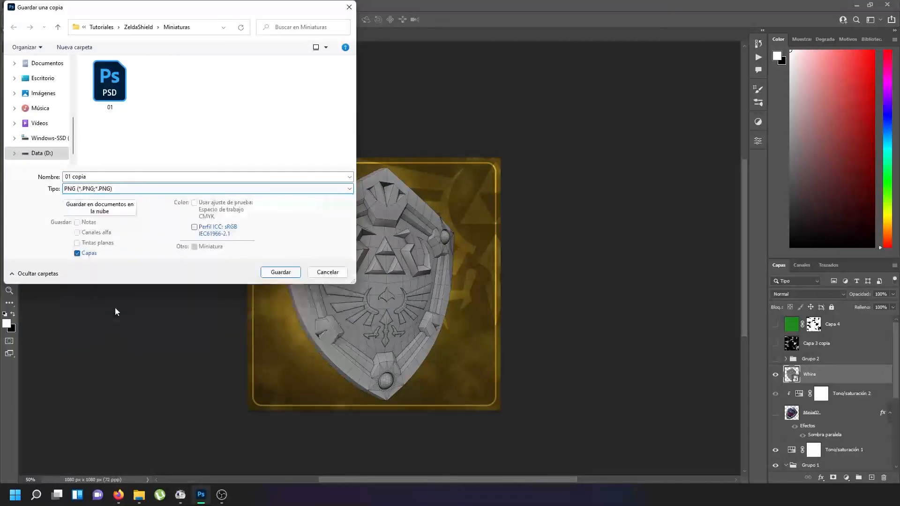
pyautogui.click(183, 97)
pyautogui.click(110, 178)
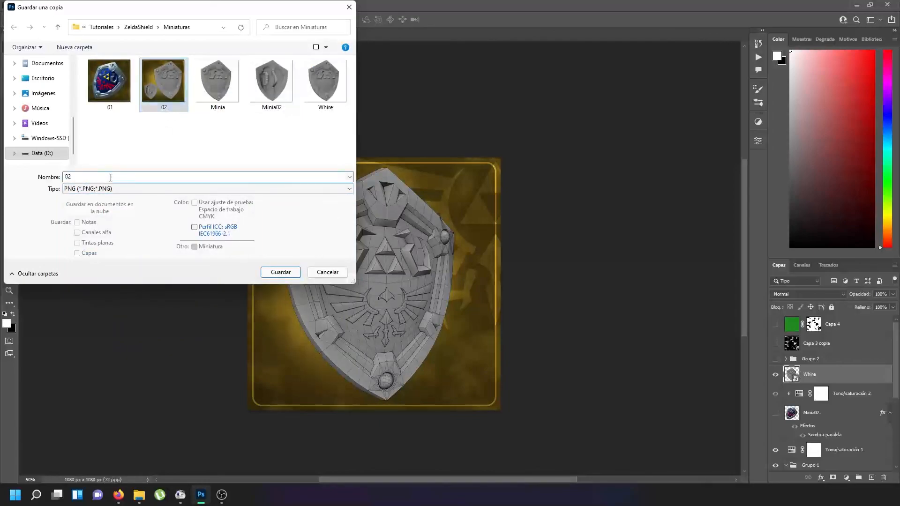
pyautogui.press('BackSpace')
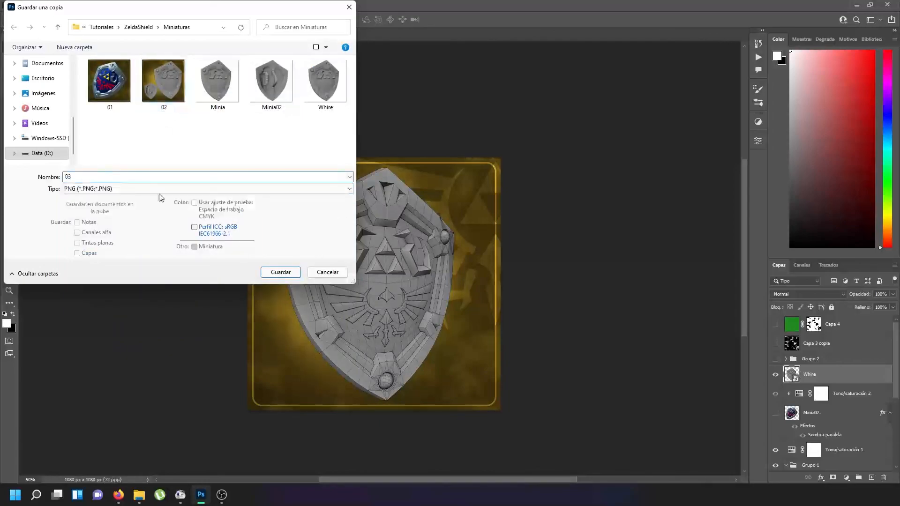
pyautogui.click(280, 273)
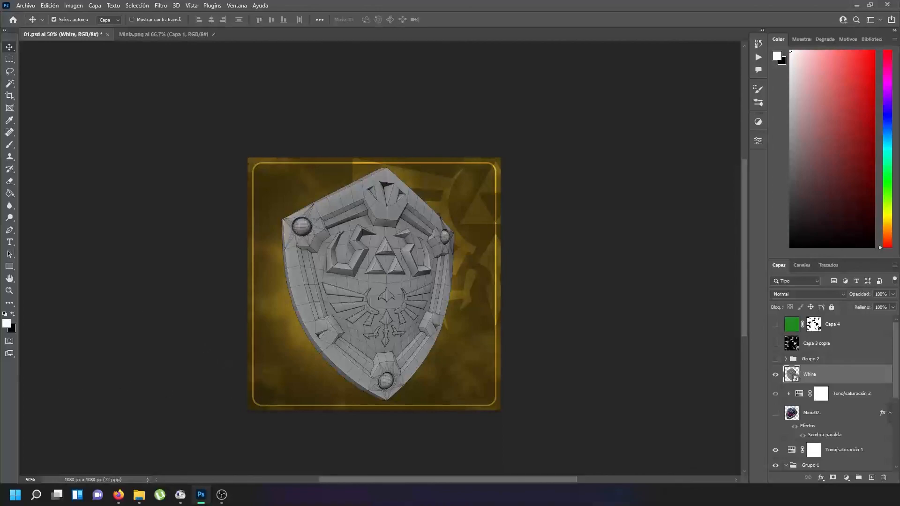
# Deselect all layers and save the changes to 01.psd
pyautogui.click(538, 336)
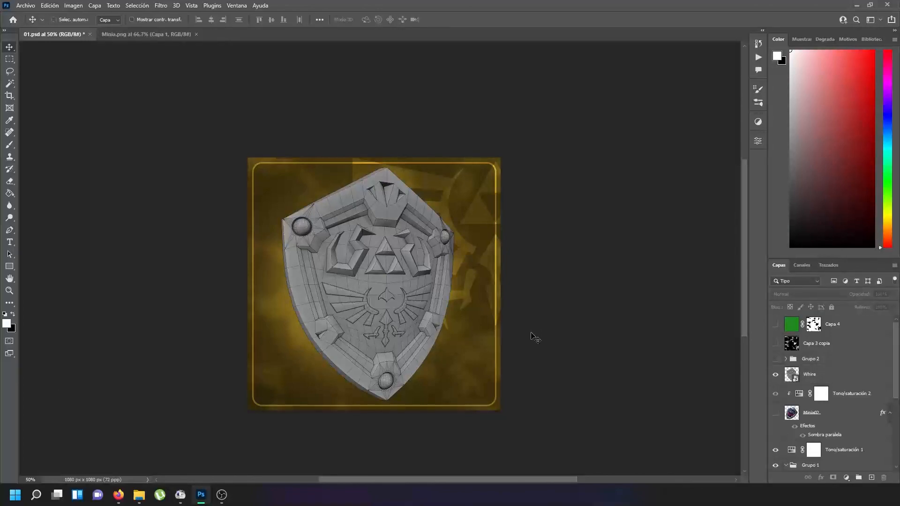
pyautogui.hotkey('ctrl', 's')
pyautogui.click(221, 495)
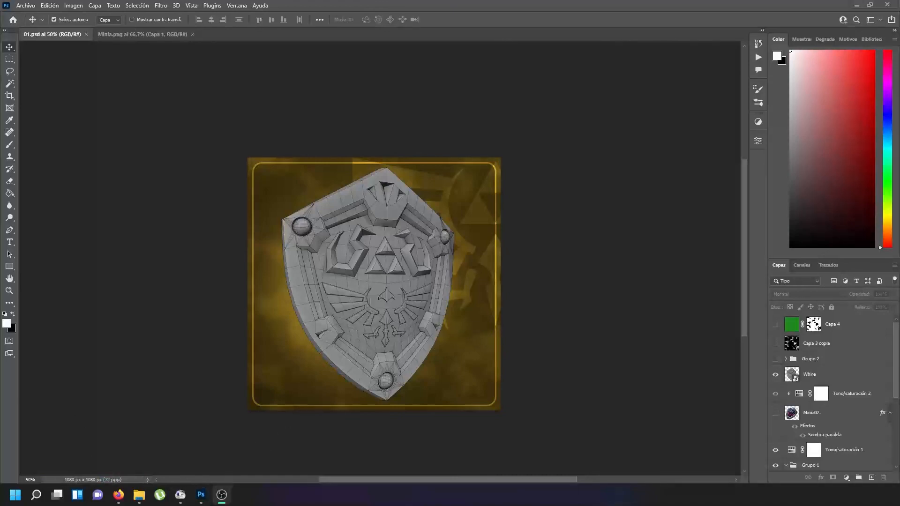